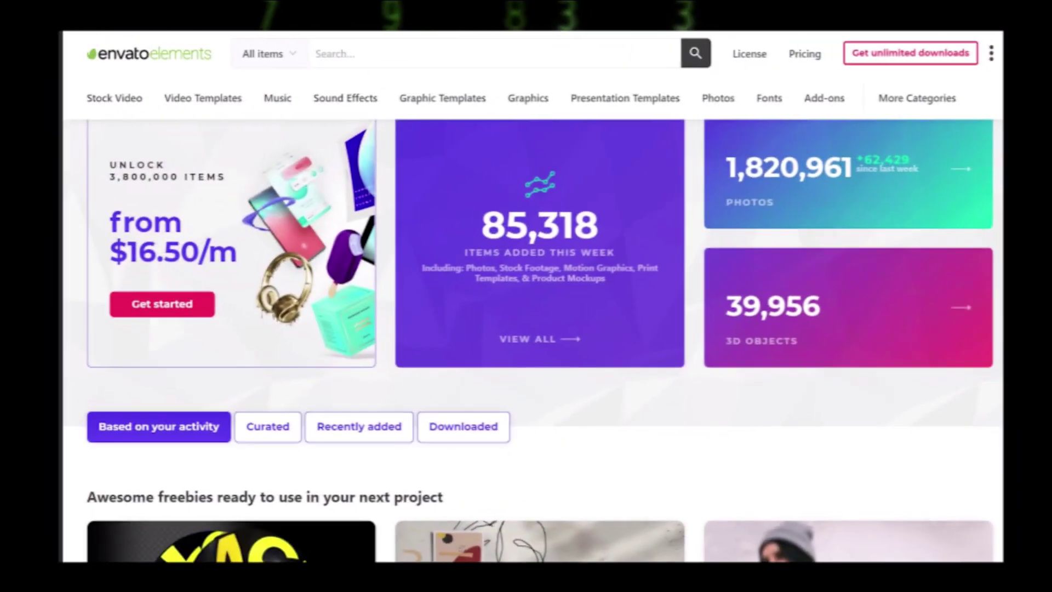
scroll(528, 340, "down", 3)
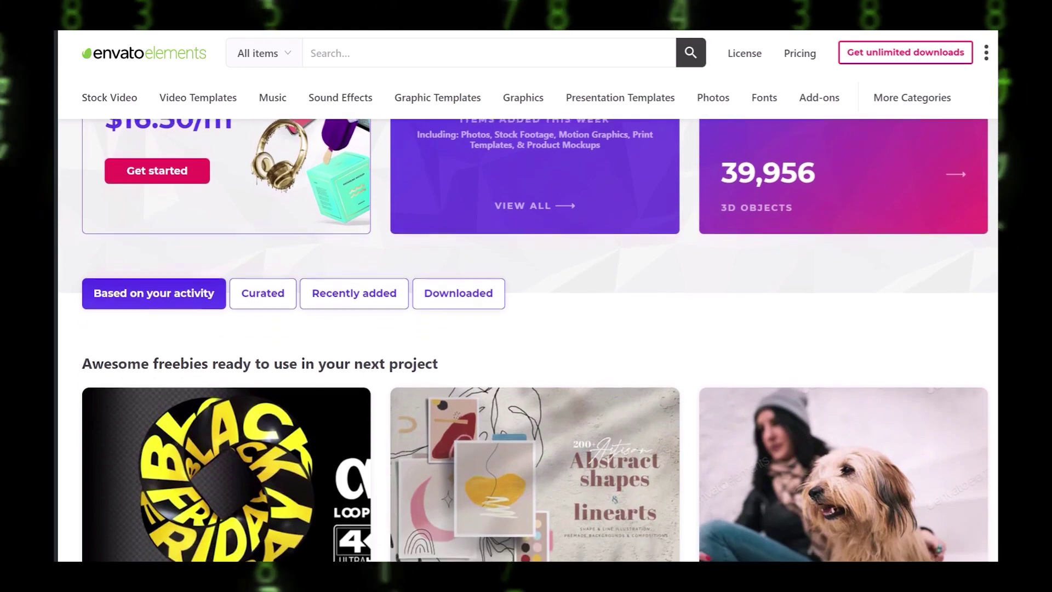
scroll(528, 340, "down", 3)
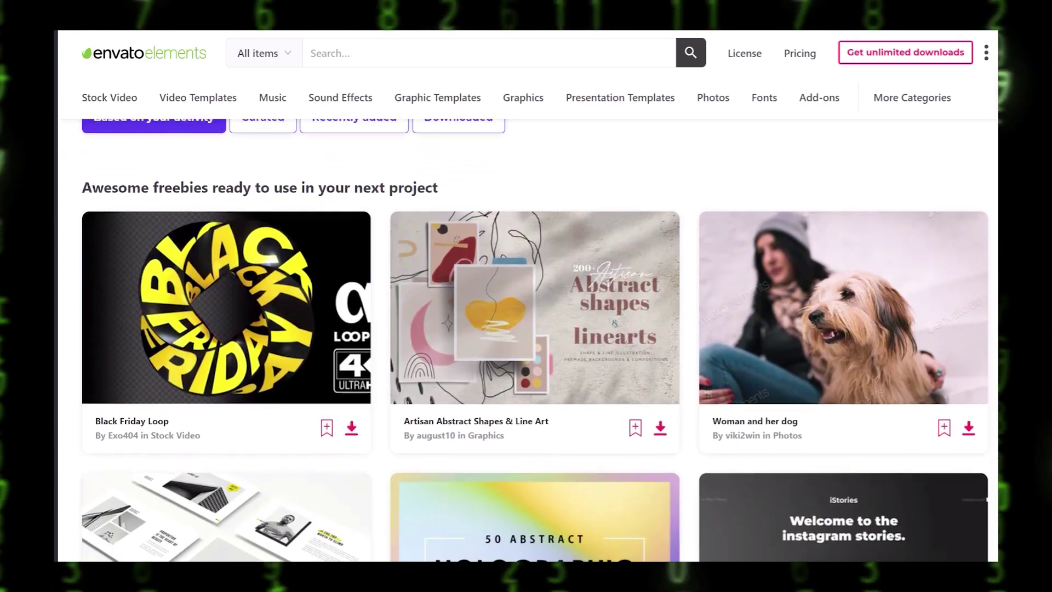
scroll(528, 340, "down", 3)
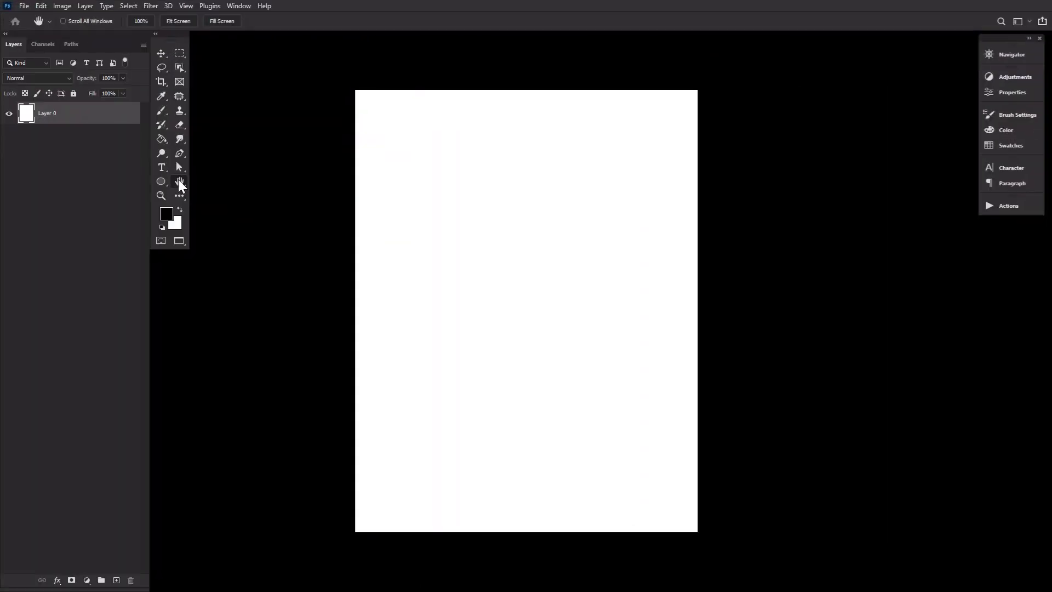
- Add a Solid Color fill layer above the white layer using dark green #153100
left_click(86, 580)
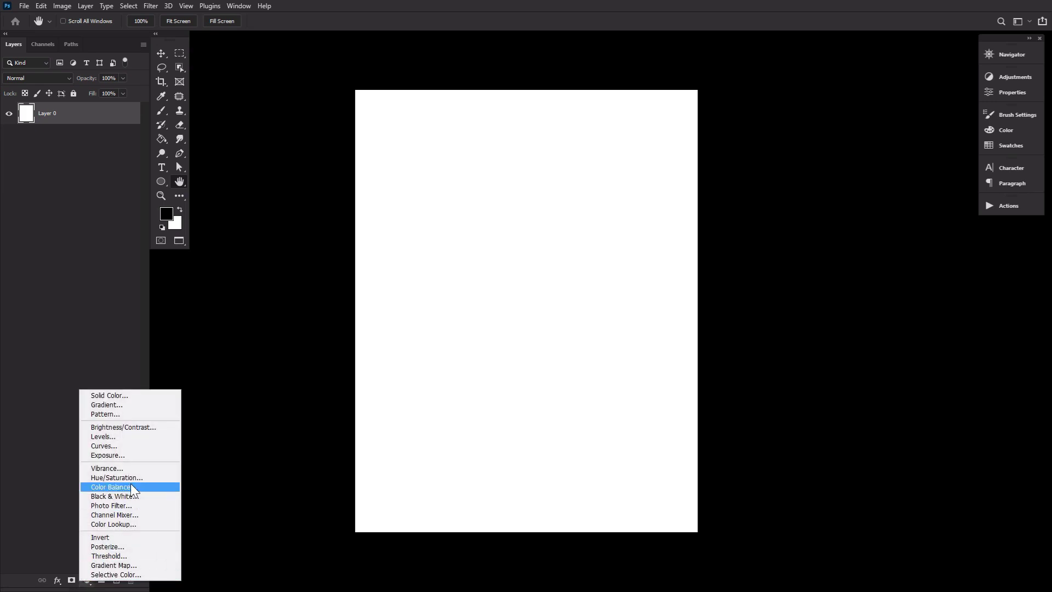
left_click(143, 397)
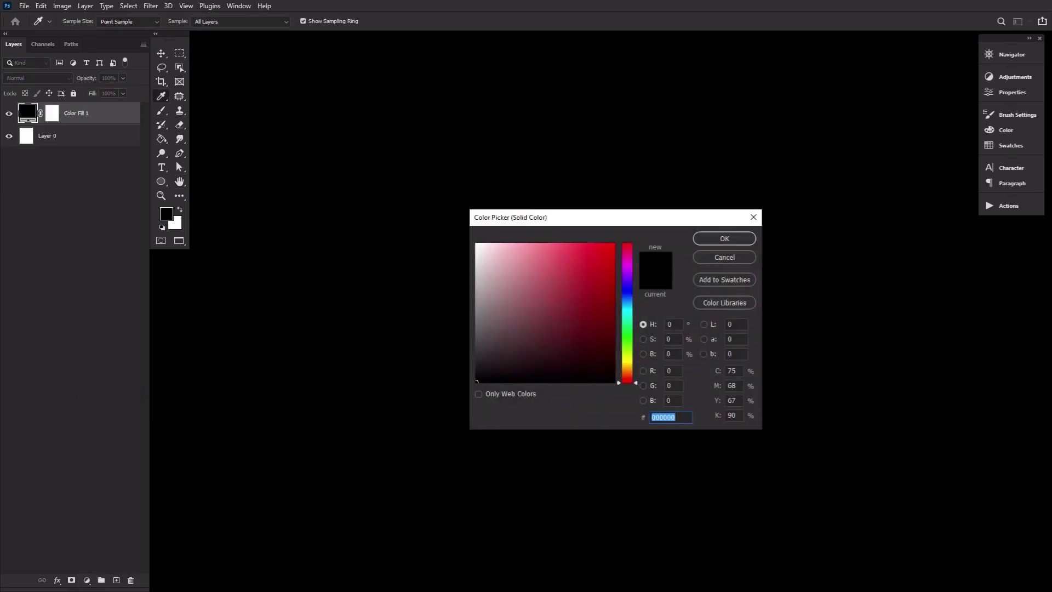
right_click(663, 418)
left_click(619, 467)
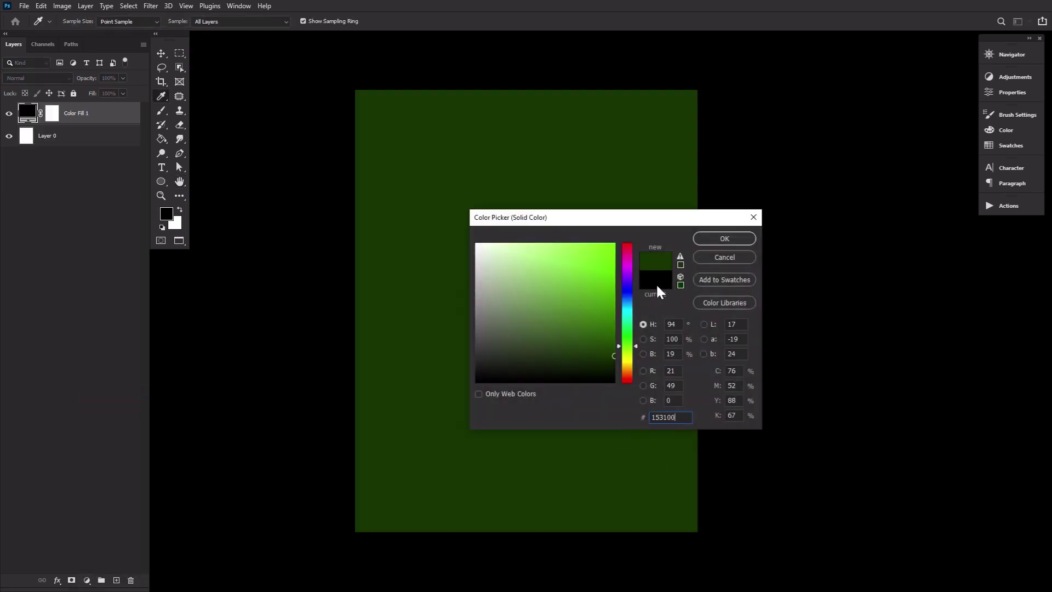
left_click(725, 239)
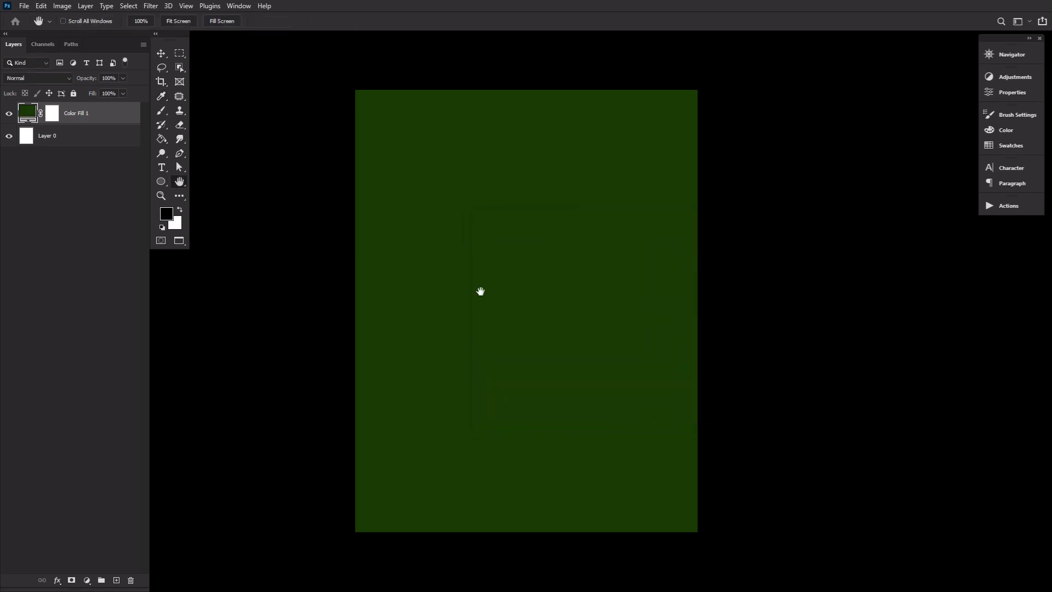
- Create a new layer and paint black around the canvas edges with the soft 1600 px Brush, leaving a green glow in the center
left_click(117, 580)
left_click(162, 111)
mouse_move(247, 199)
left_mouse_down()
mouse_move(282, 199)
mouse_move(419, 51)
mouse_move(674, 52)
mouse_move(810, 346)
mouse_move(817, 312)
left_mouse_up()
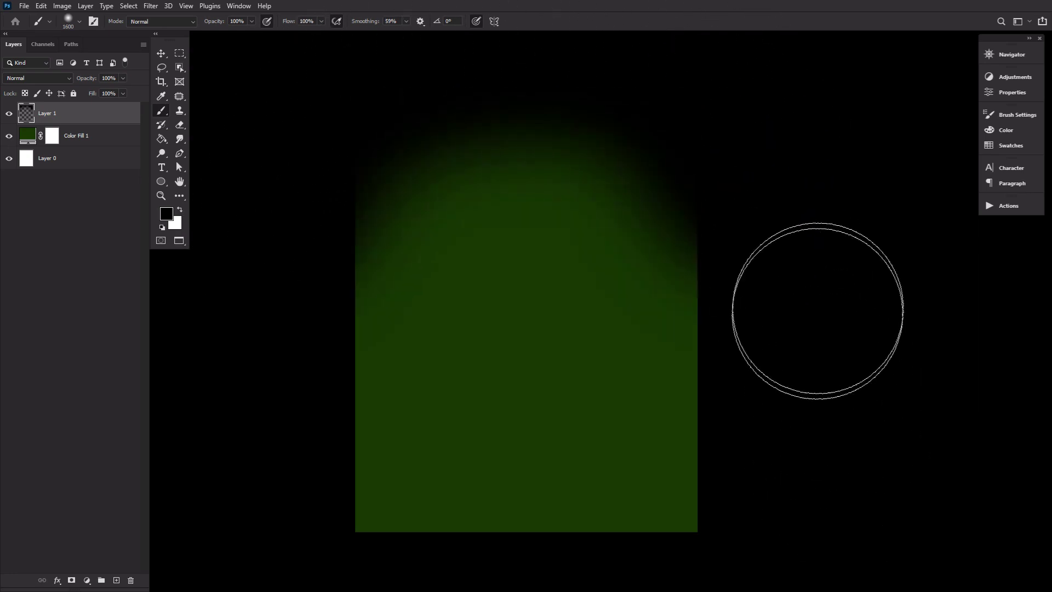
mouse_move(670, 582)
left_mouse_down()
mouse_move(410, 586)
mouse_move(304, 524)
mouse_move(206, 383)
left_mouse_up()
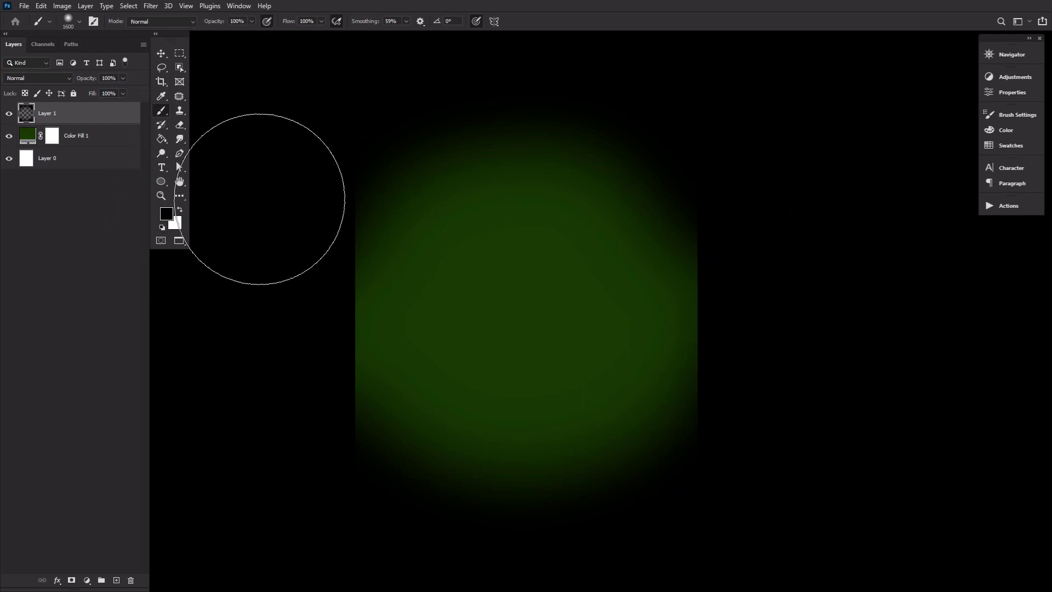
left_click(179, 181)
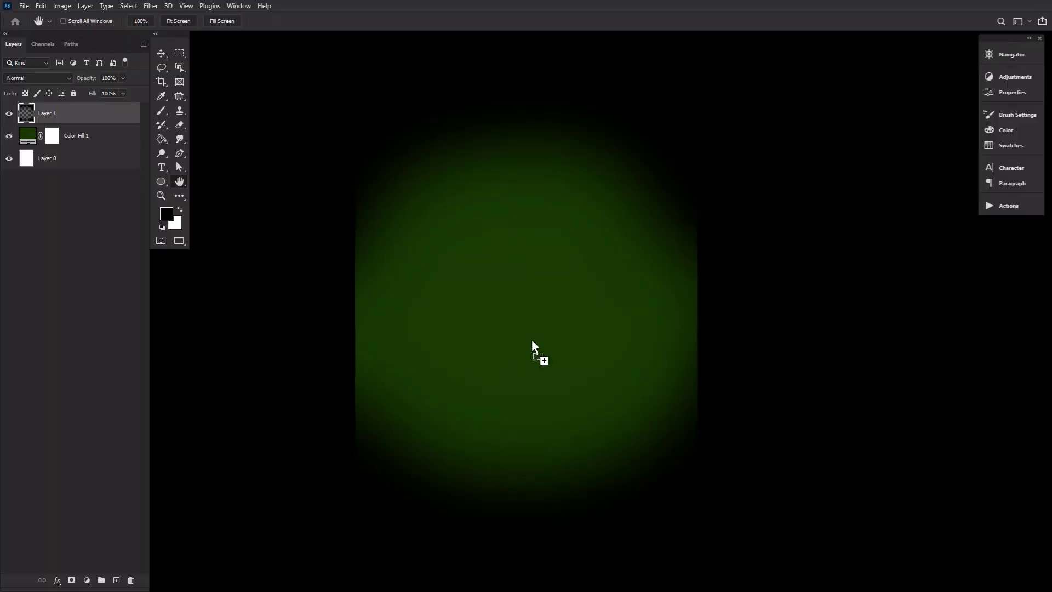
- Scale the placed 004_01_Matrix11 image to about 190.67% so it covers the whole canvas, and commit the transform
left_click_drag(531, 347, 554, 379)
left_click_drag(527, 196, 526, 65)
left_click_drag(527, 425, 527, 559)
left_click_drag(555, 342, 571, 340)
left_click_drag(539, 64, 540, 30)
left_click_drag(540, 583, 541, 587)
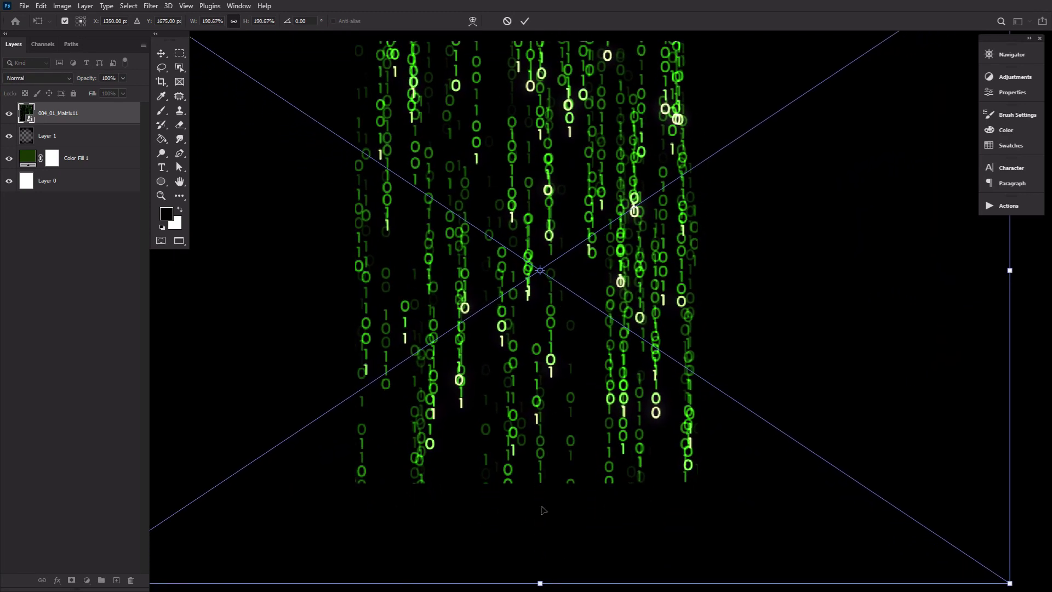
scroll(559, 361, "up", 2)
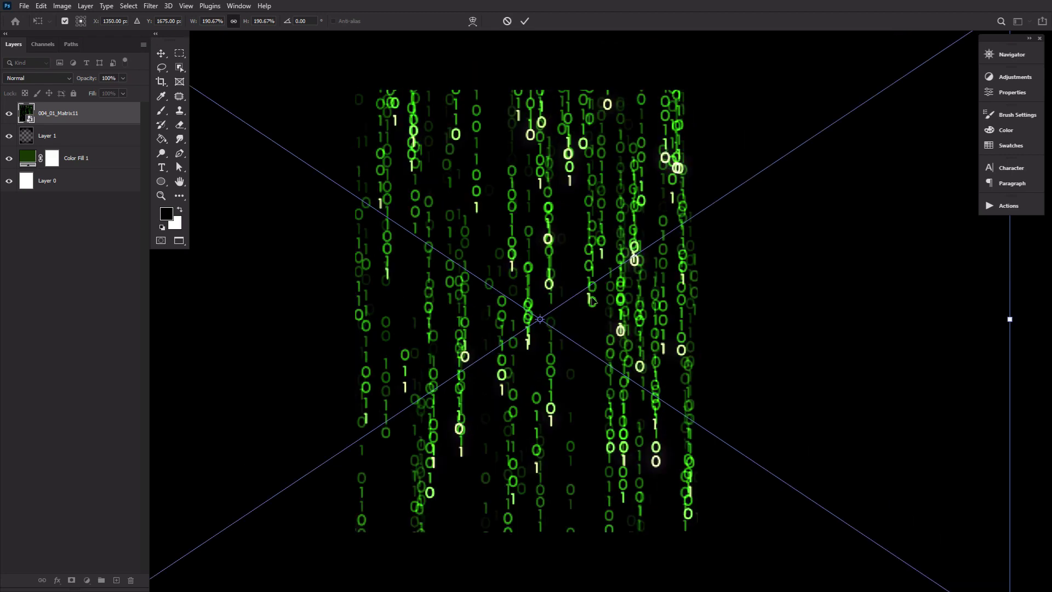
key("Return")
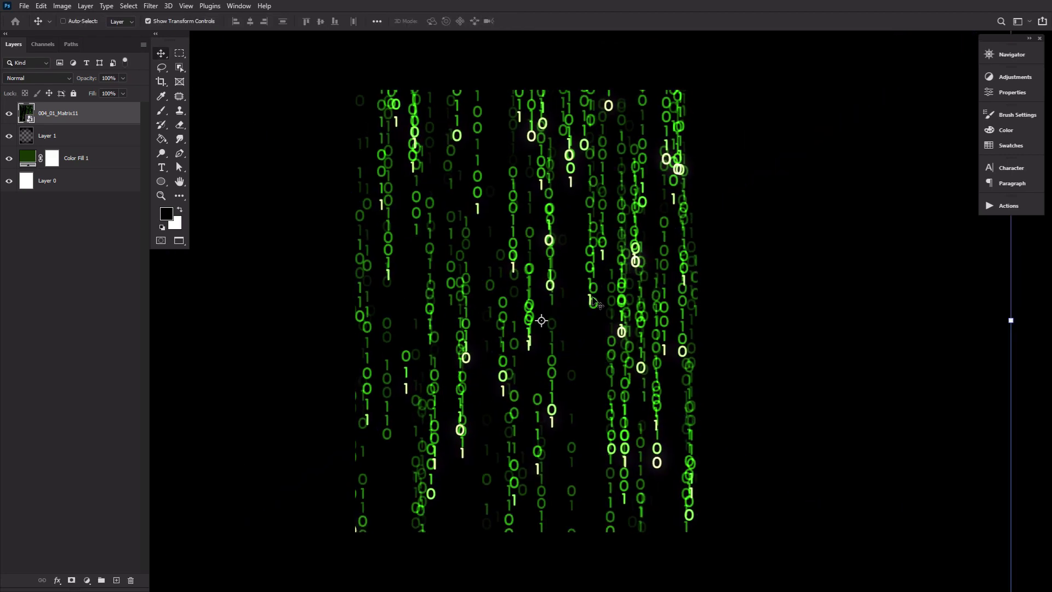
- Lower the opacity of the 004_01_Matrix11 layer to 52%
right_click(117, 114)
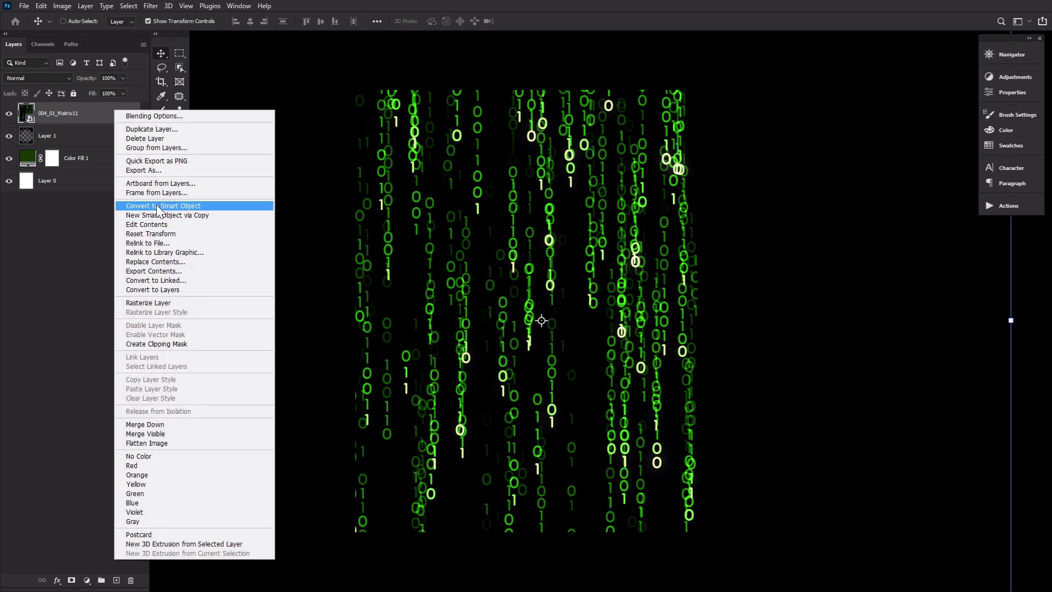
left_click(103, 130)
left_click_drag(92, 77, 76, 78)
type("42")
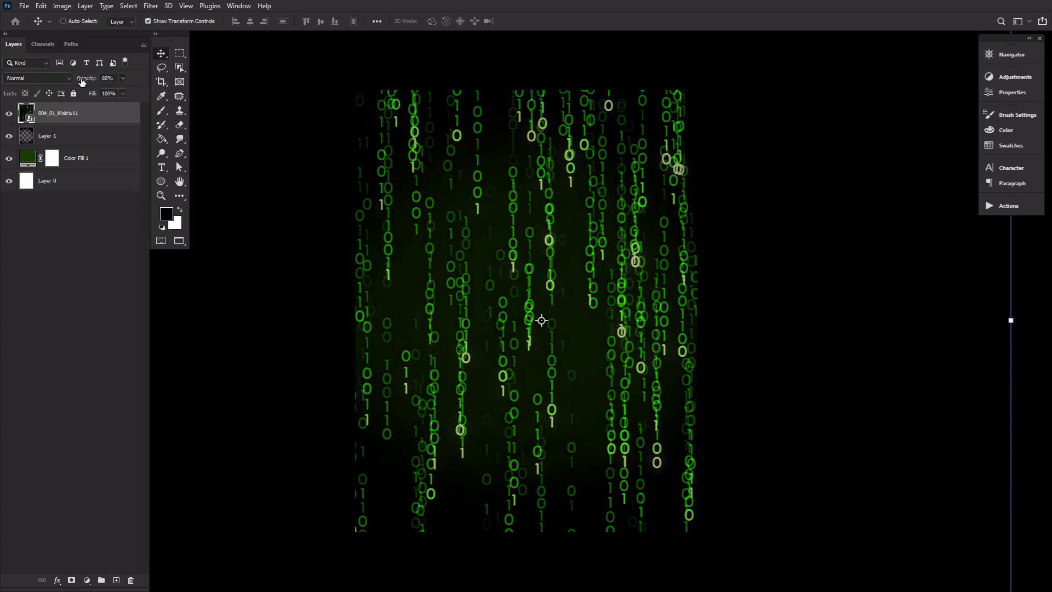
key("Return")
left_click_drag(85, 81, 89, 80)
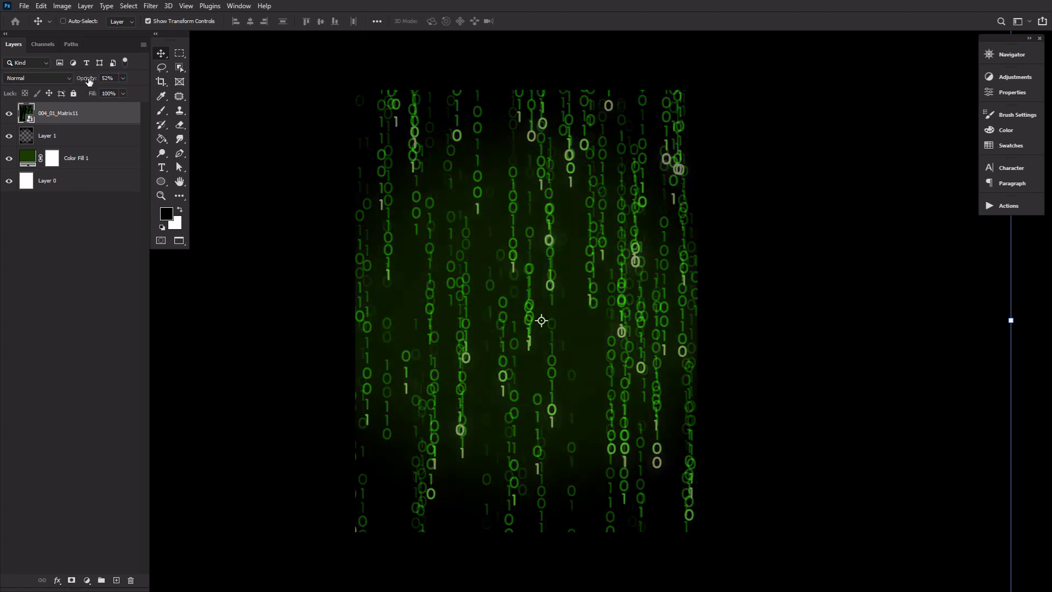
- Apply a Field Blur of 34 px to the 004_01_Matrix11 layer
left_click(151, 7)
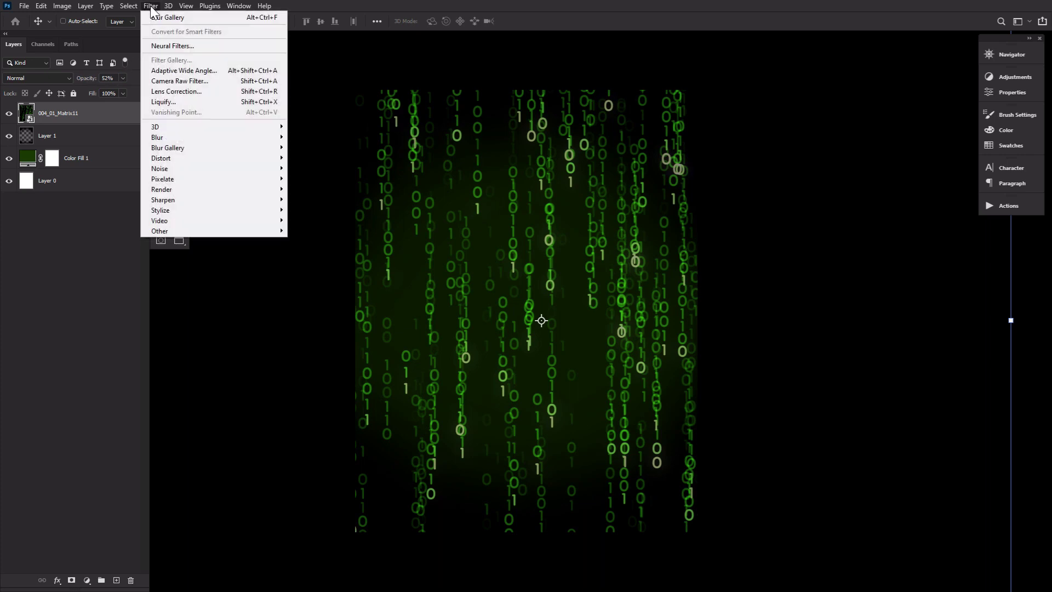
mouse_move(192, 136)
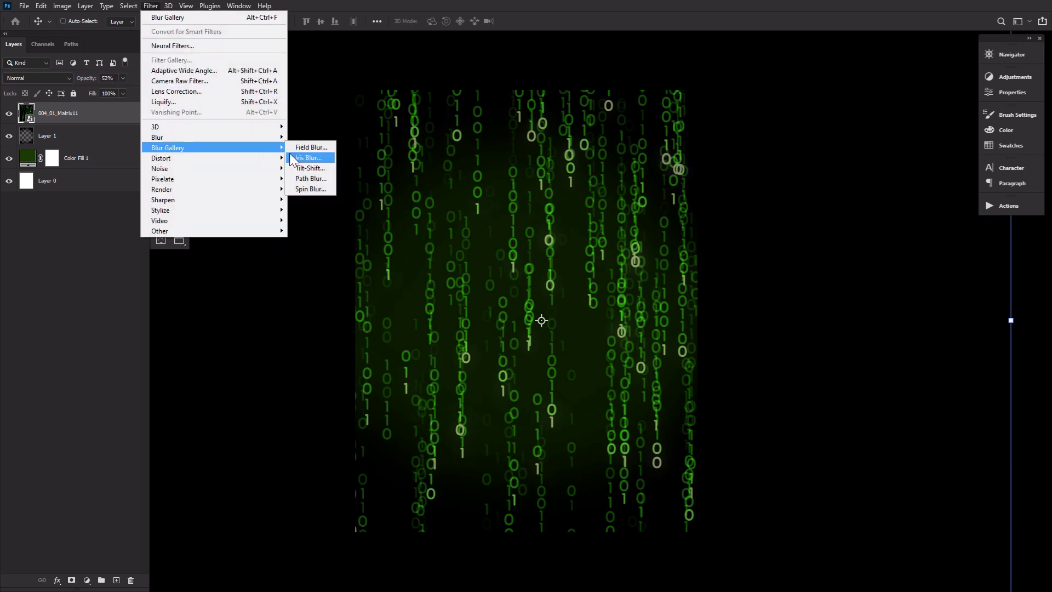
left_click(309, 149)
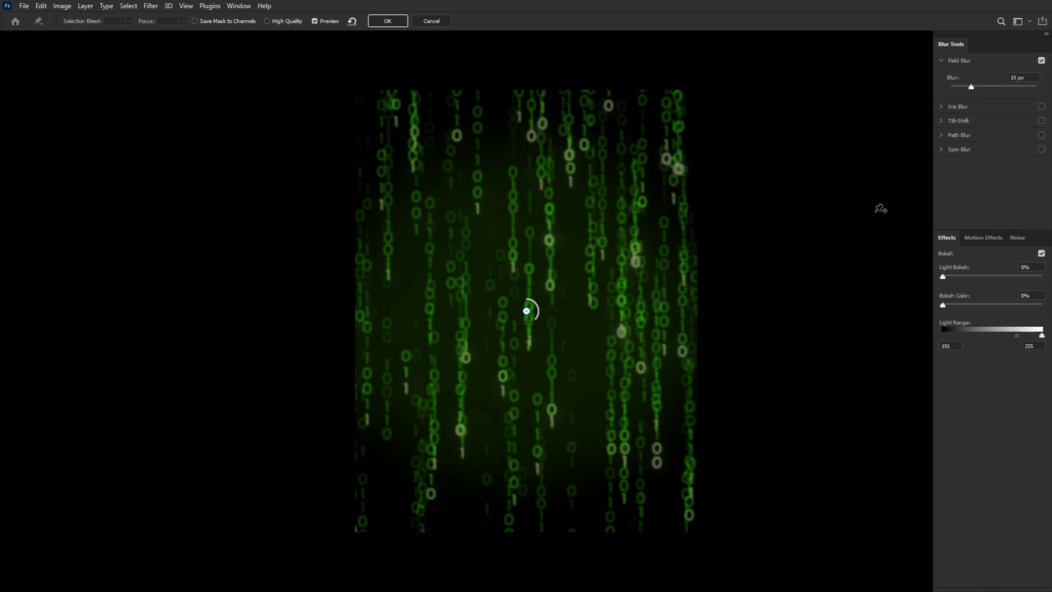
type("34")
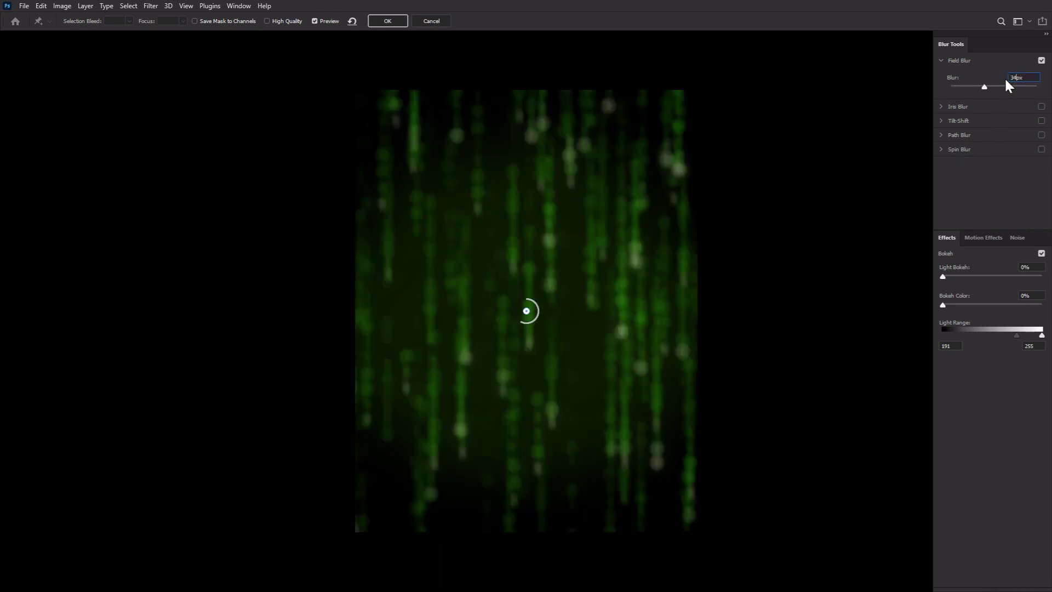
left_click(388, 21)
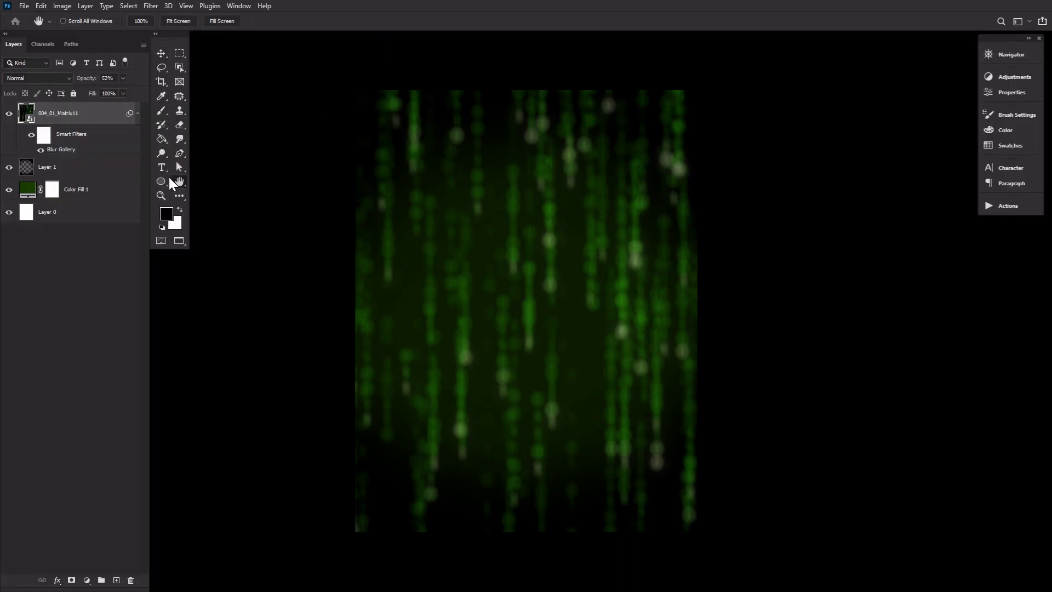
- Duplicate the blurred matrix layer and set the copy's blend mode to Lighten at 65% opacity
key("ctrl+j")
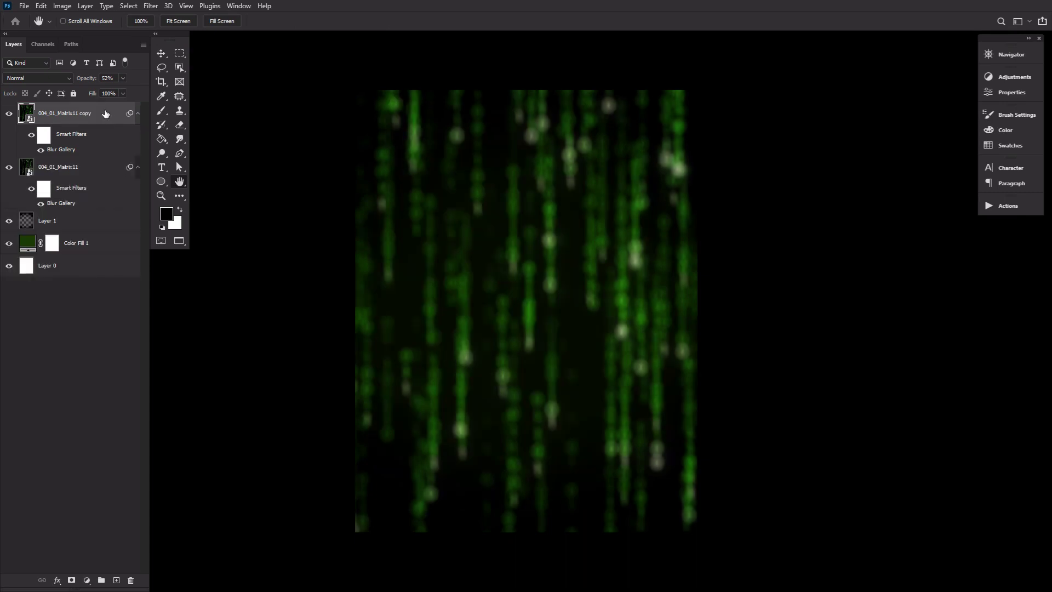
left_click(49, 80)
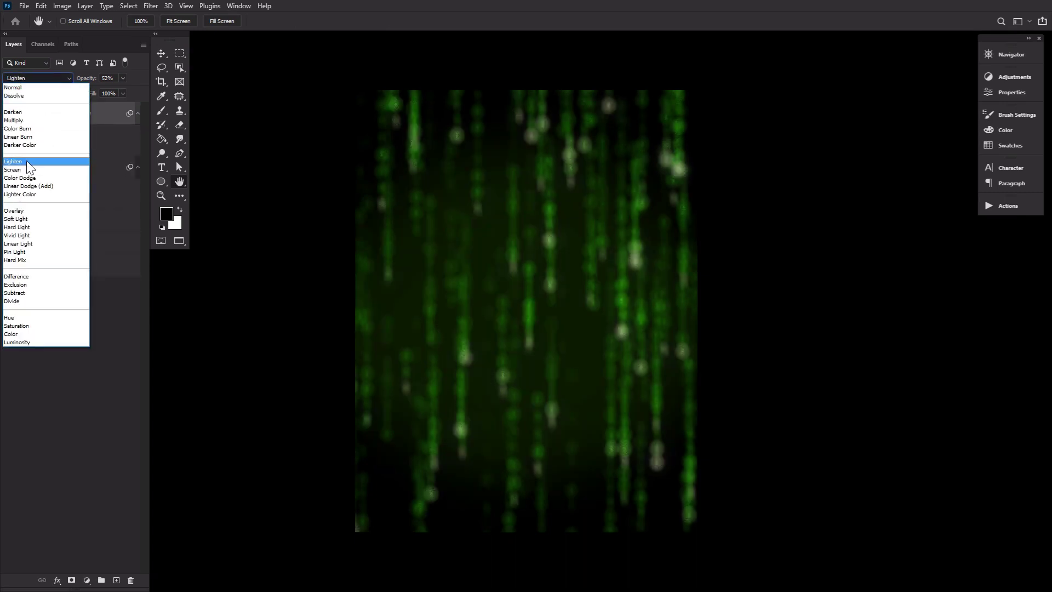
left_click(26, 161)
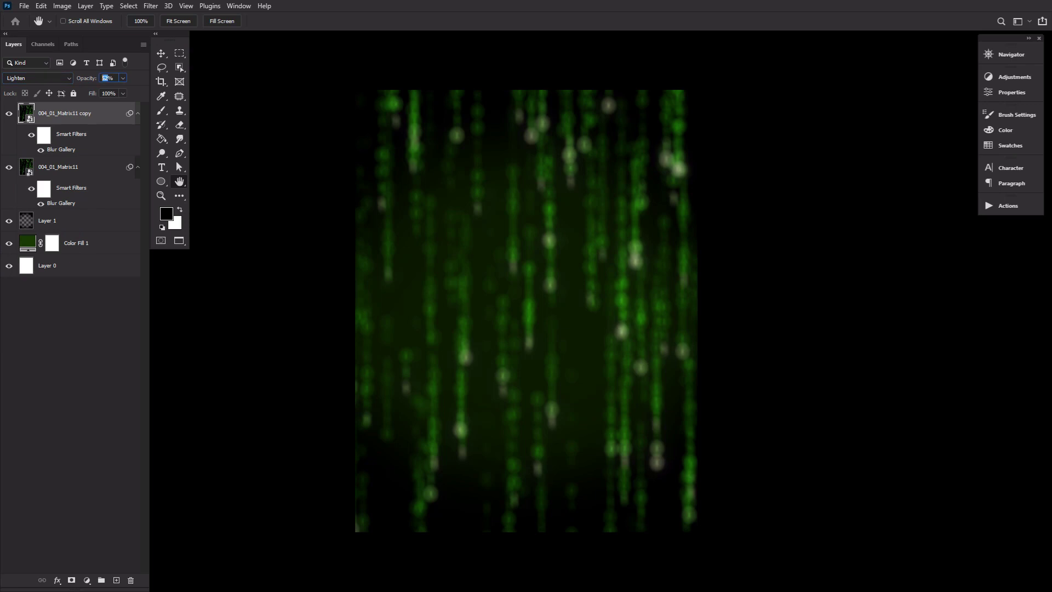
type("65")
key("Return")
- Scale the matrix copy down to about 163.56%, shift it toward the right of the canvas, and commit the transform
left_click(162, 53)
key("ctrl+t")
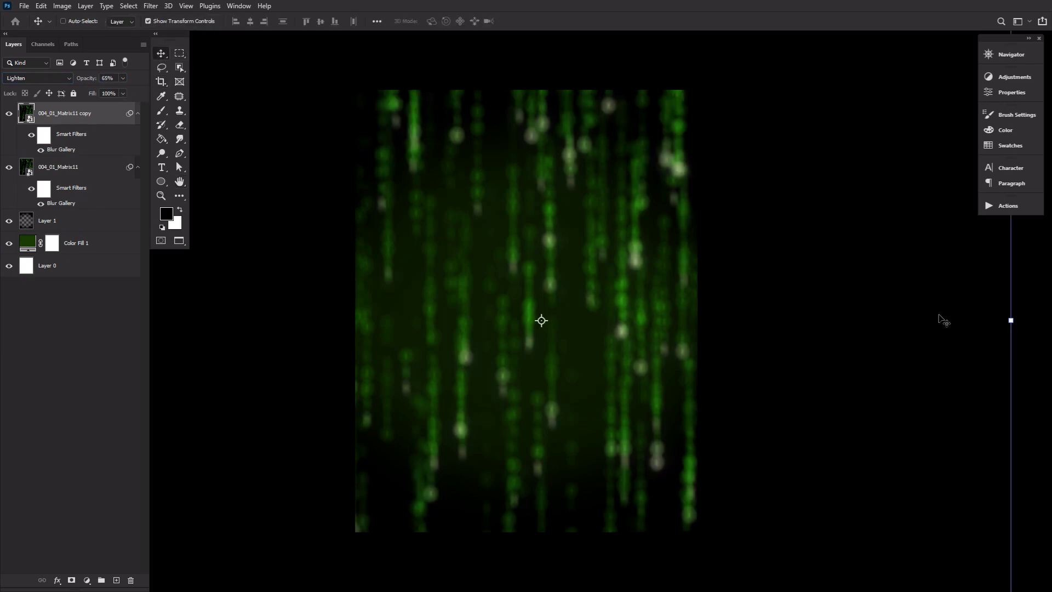
left_click_drag(1011, 321, 879, 324)
left_click_drag(772, 326, 889, 329)
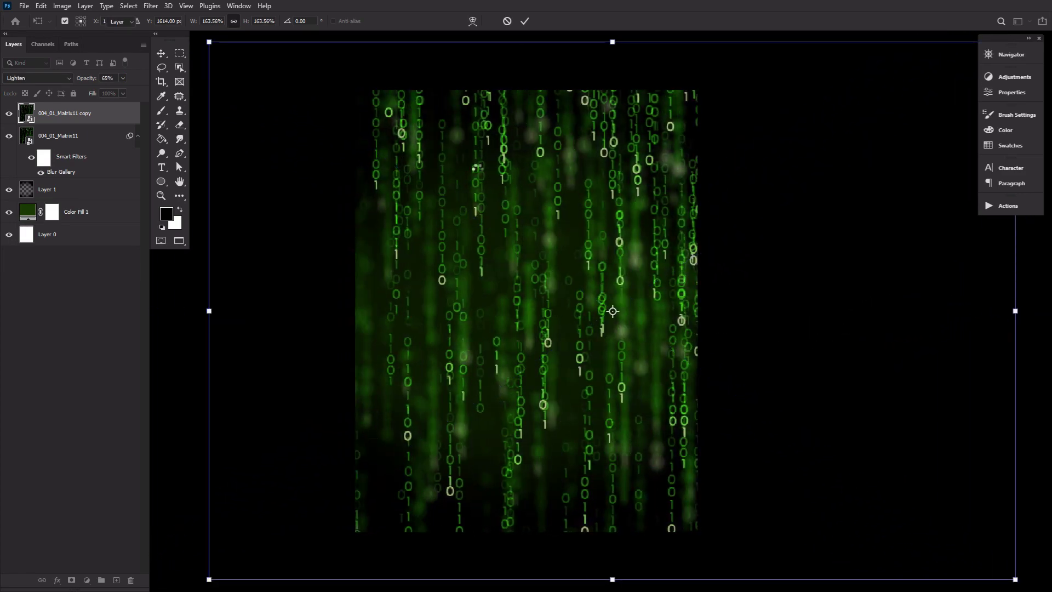
key("Return")
- Edit the copy's Blur Gallery filter to a 26 px Field Blur, 38% Light Bokeh and a Light Range starting at 48
double_click(62, 149)
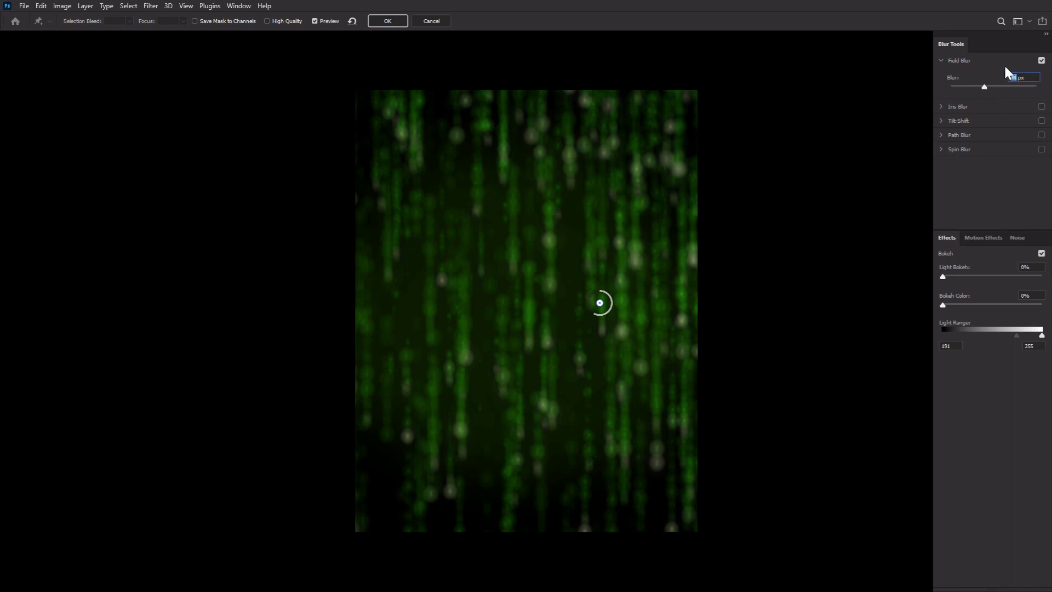
type("26")
left_click(1018, 267)
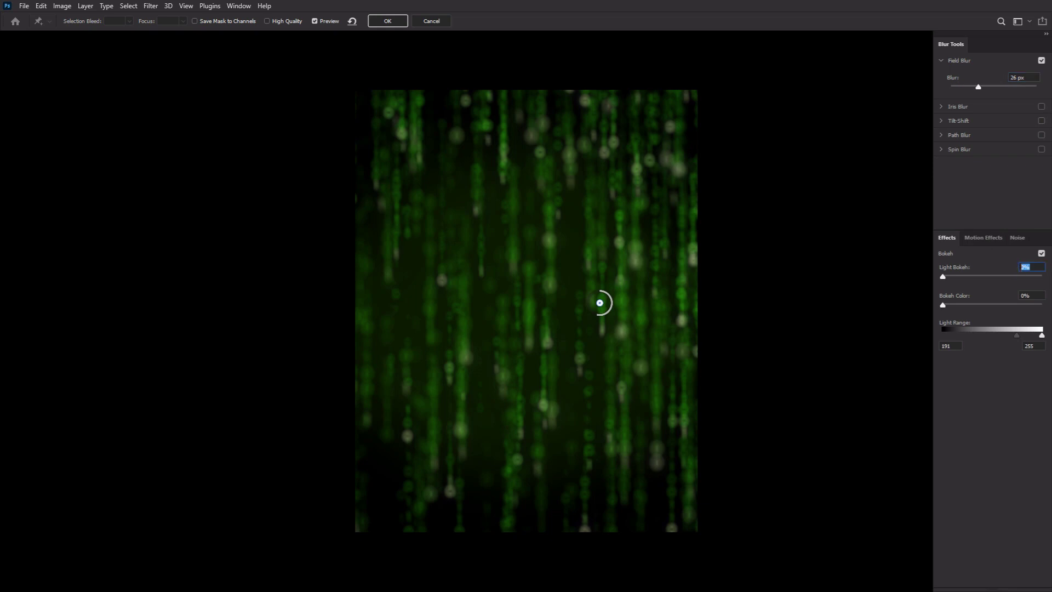
type("38")
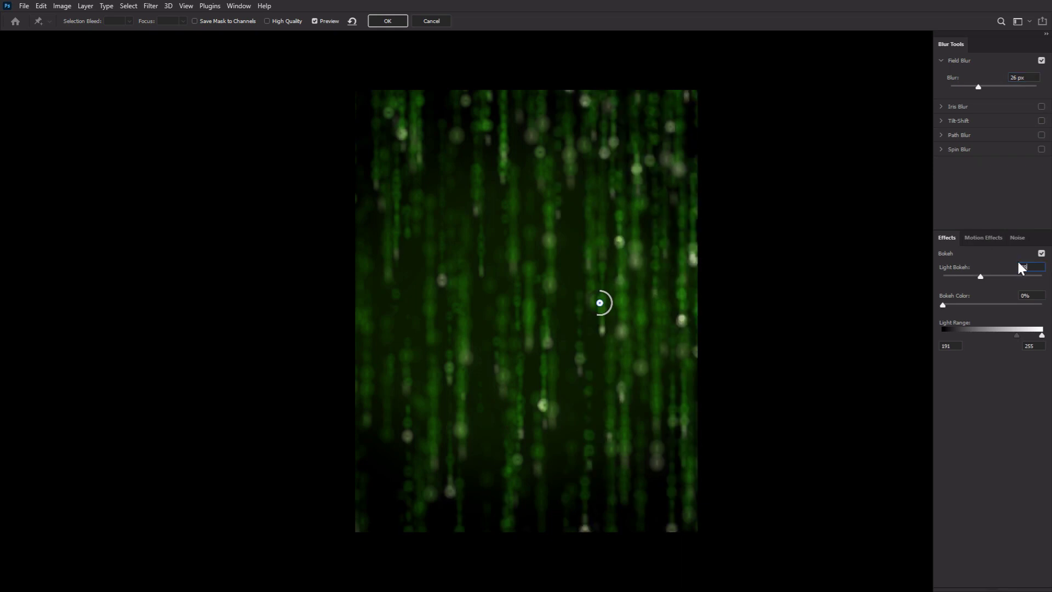
left_click_drag(1018, 336, 961, 342)
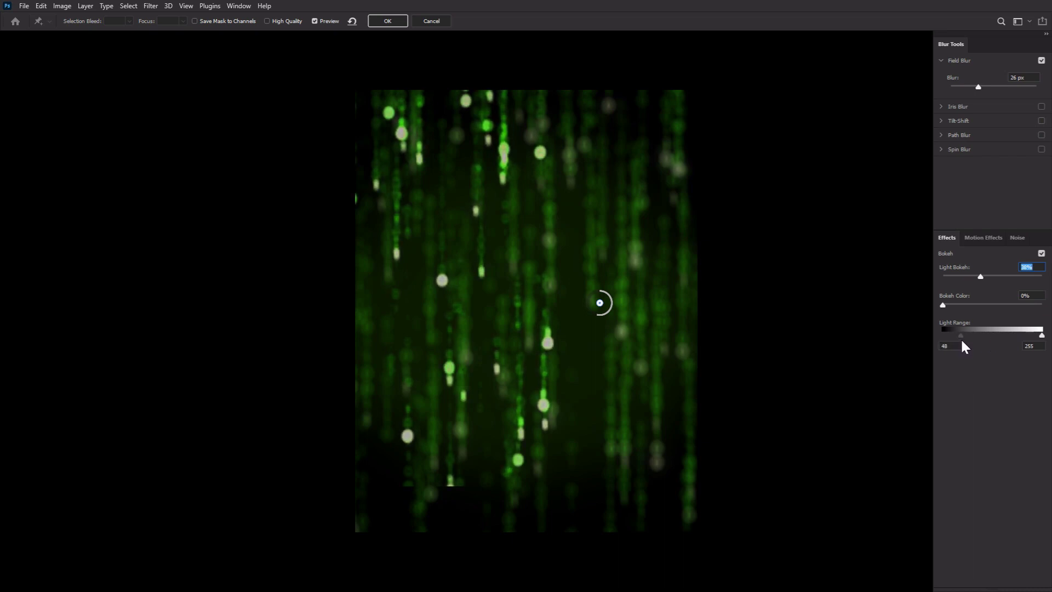
left_click(391, 21)
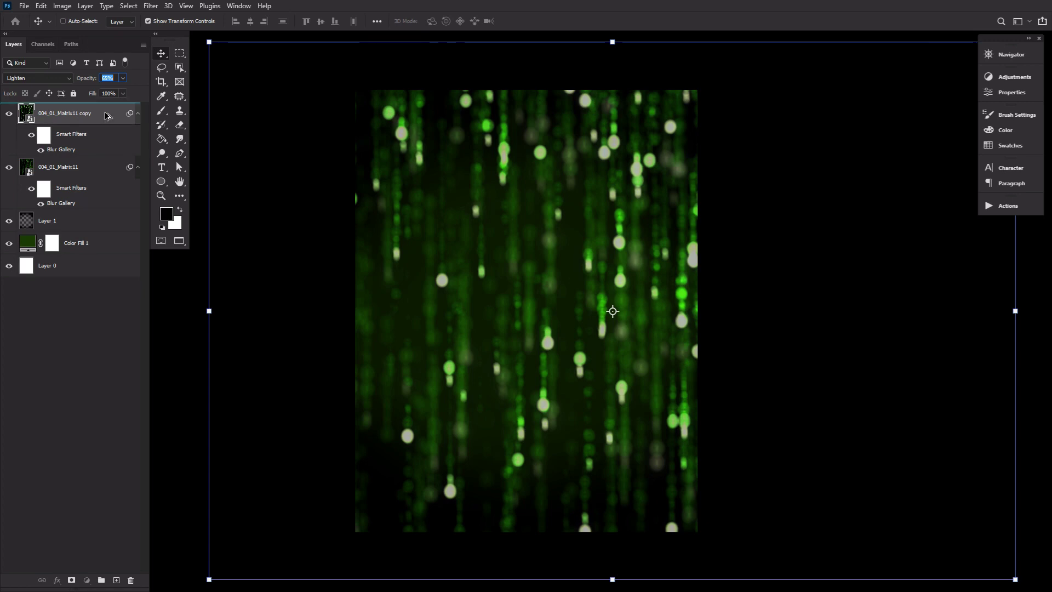
- Duplicate the bokeh matrix copy and set the new copy's blend mode to Screen
key("ctrl+j")
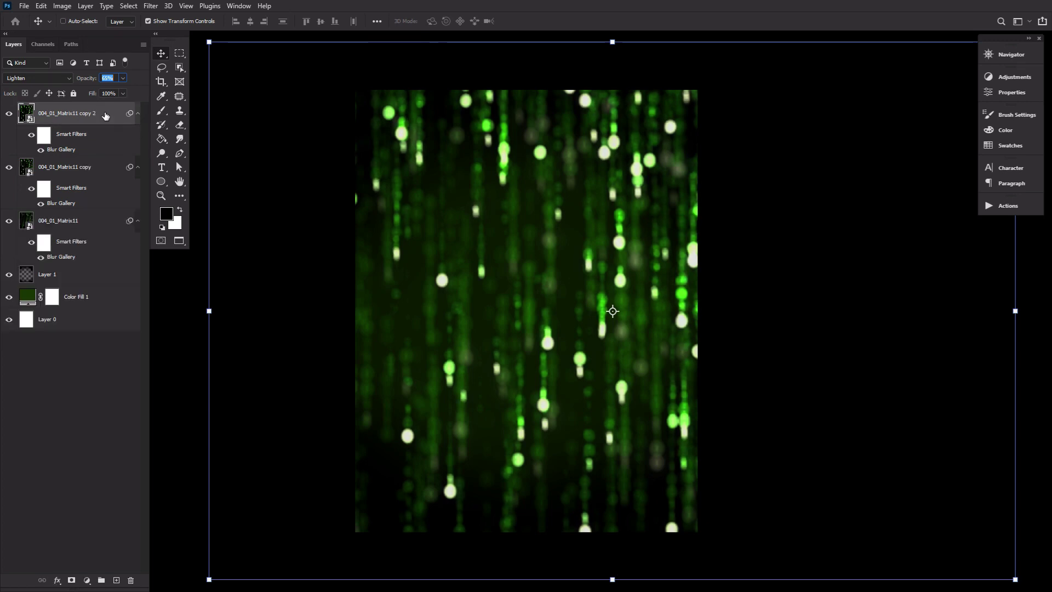
left_click(58, 79)
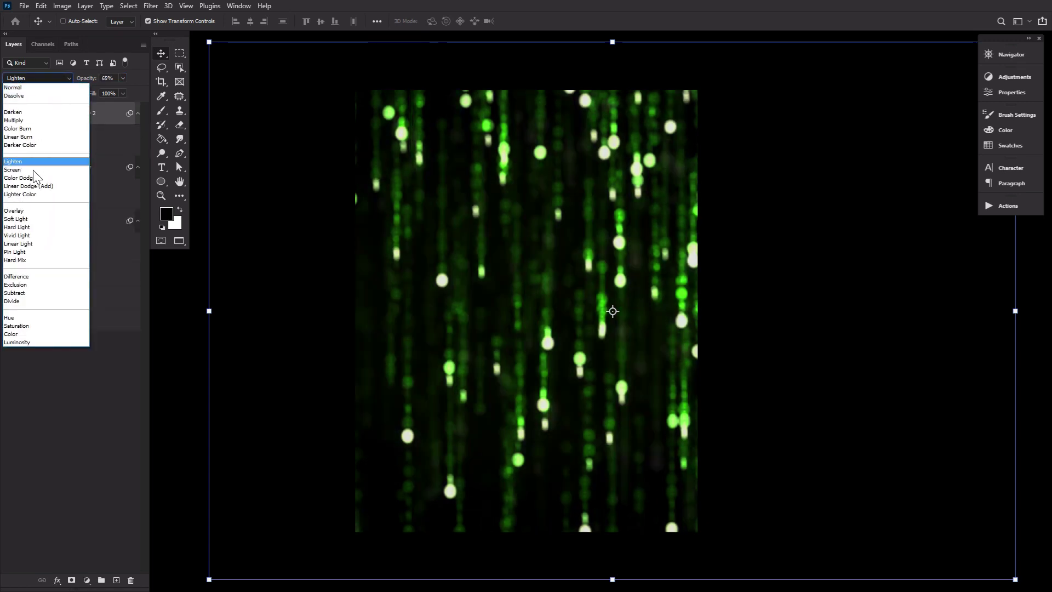
left_click(29, 171)
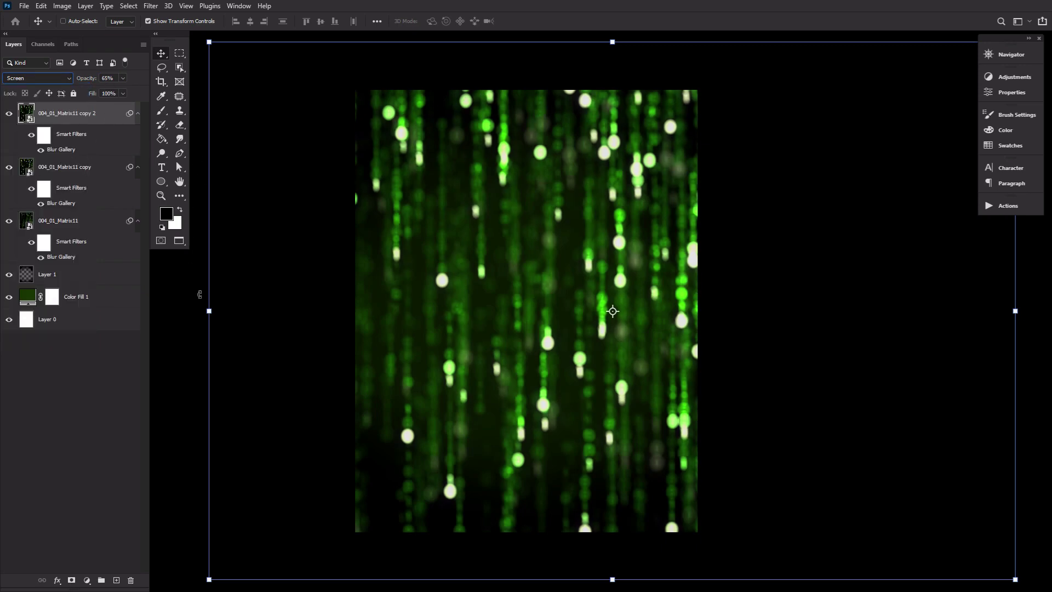
- Scale the second matrix copy down to 136.56% from its left edge and commit the transform
left_click(207, 310)
left_click_drag(206, 310, 342, 315)
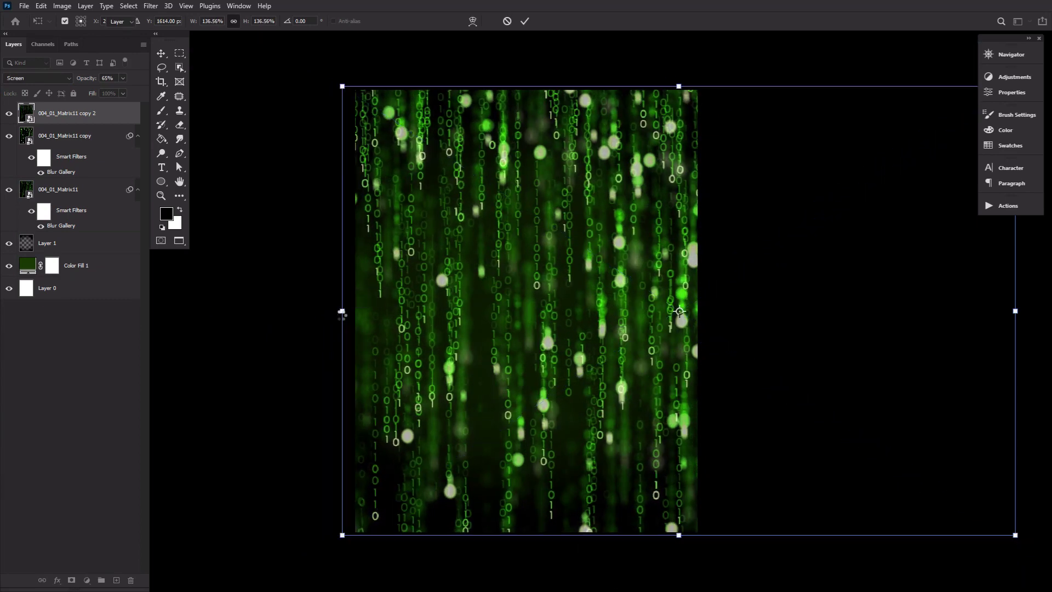
key("Return")
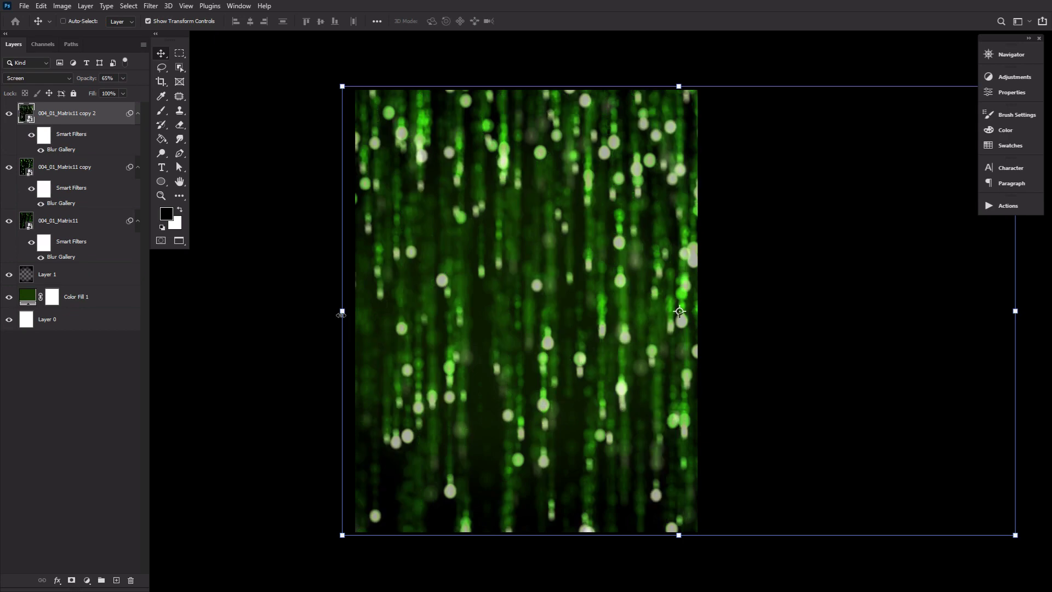
- Edit the second matrix copy's Blur Gallery filter to a 14 px Field Blur with 0% Light Bokeh
double_click(71, 148)
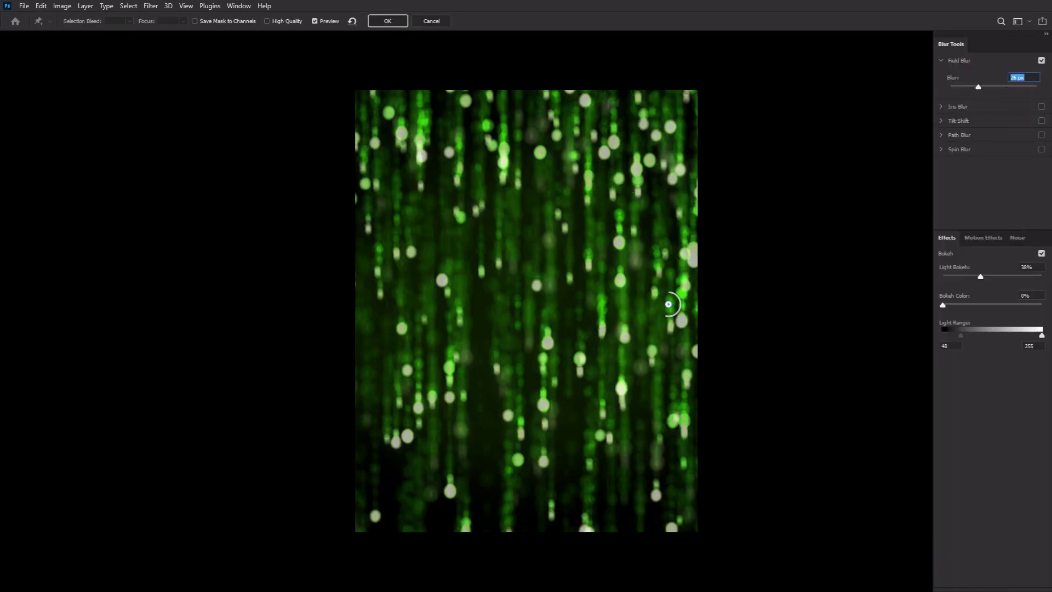
left_click_drag(1018, 77, 1006, 78)
type("14")
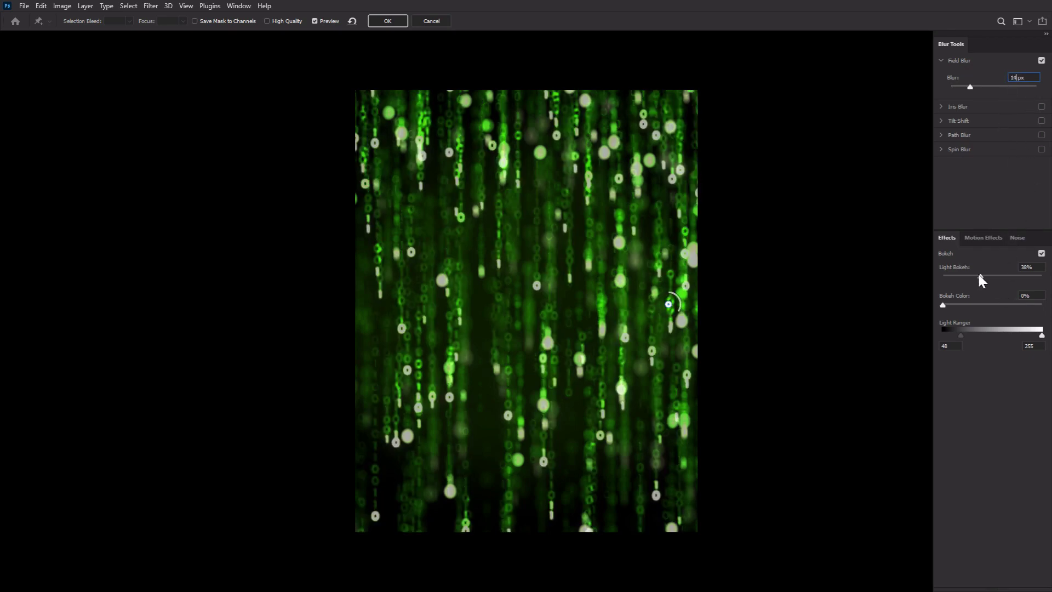
left_click_drag(981, 277, 945, 276)
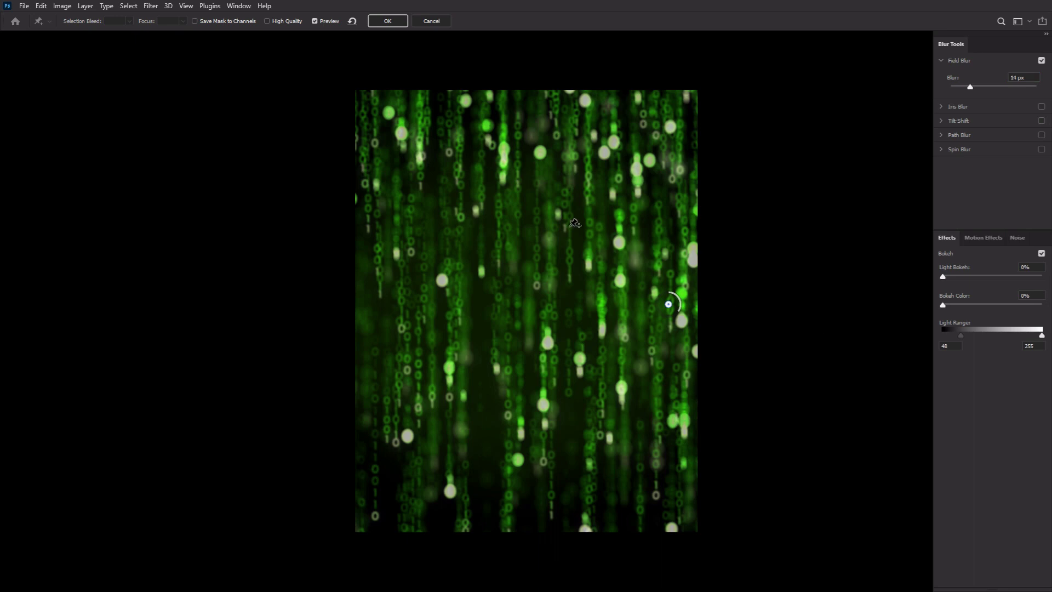
left_click(388, 20)
- Apply a Brightness/Contrast adjustment with Brightness 75 to the second matrix copy
left_click(62, 6)
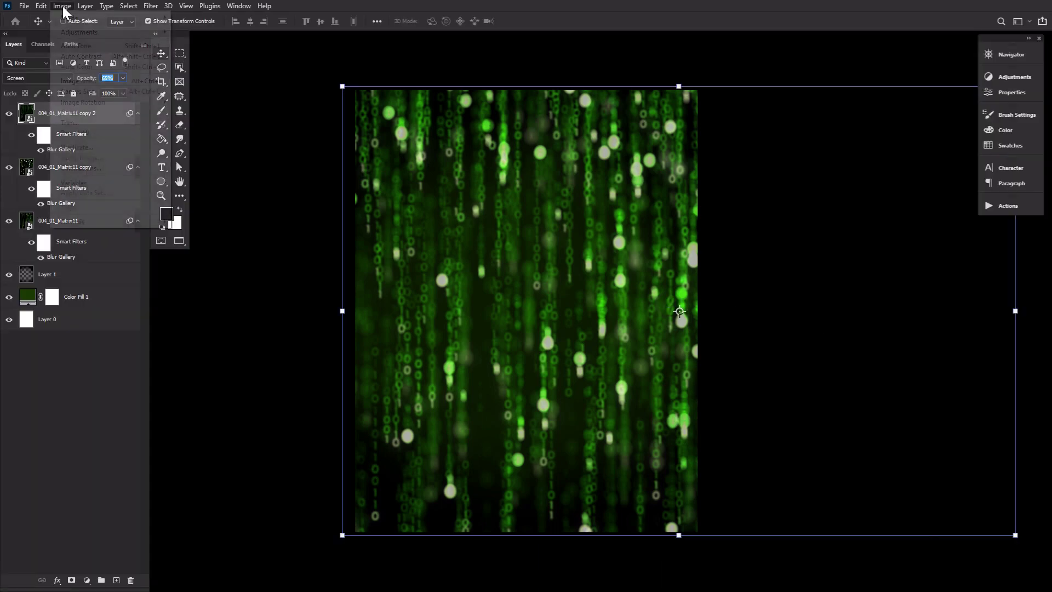
mouse_move(127, 32)
left_click(221, 31)
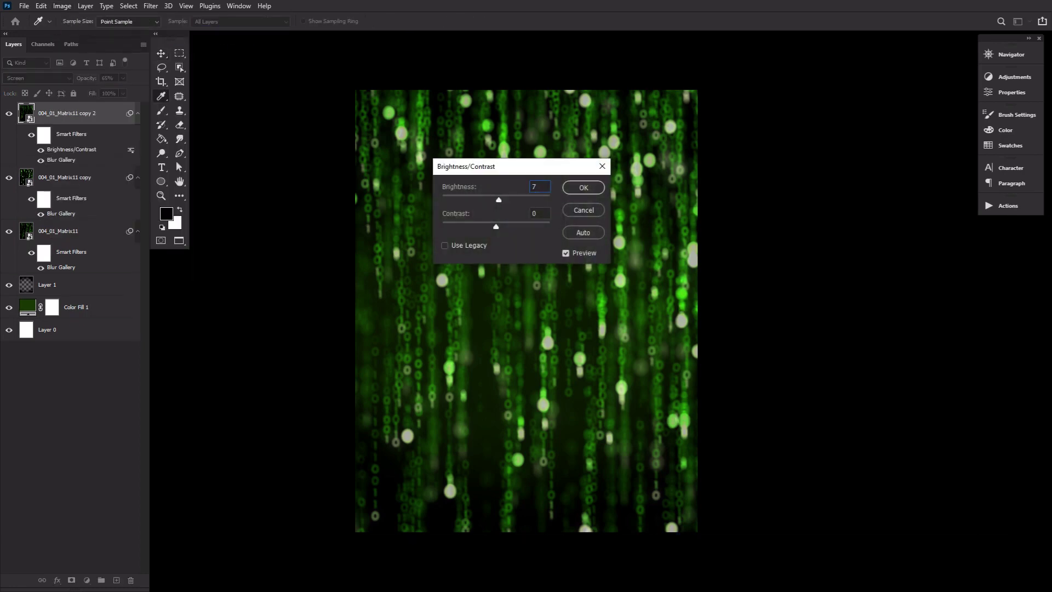
type("75")
left_click(596, 190)
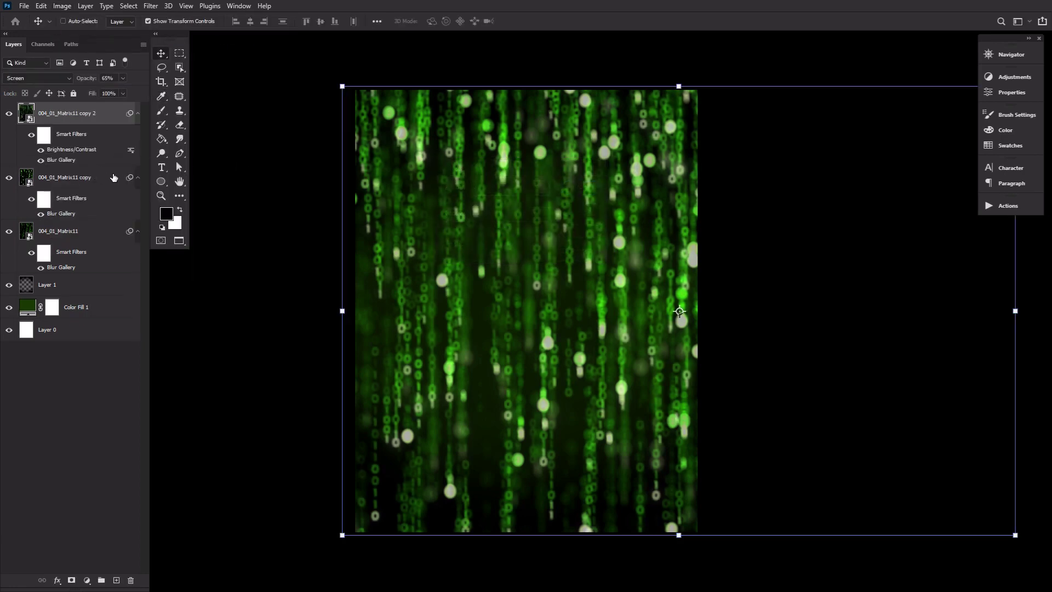
- Group all the background layers and name the group "bg"
left_click(87, 308, "shift")
left_click(84, 331, "shift")
key("ctrl+g")
double_click(78, 108)
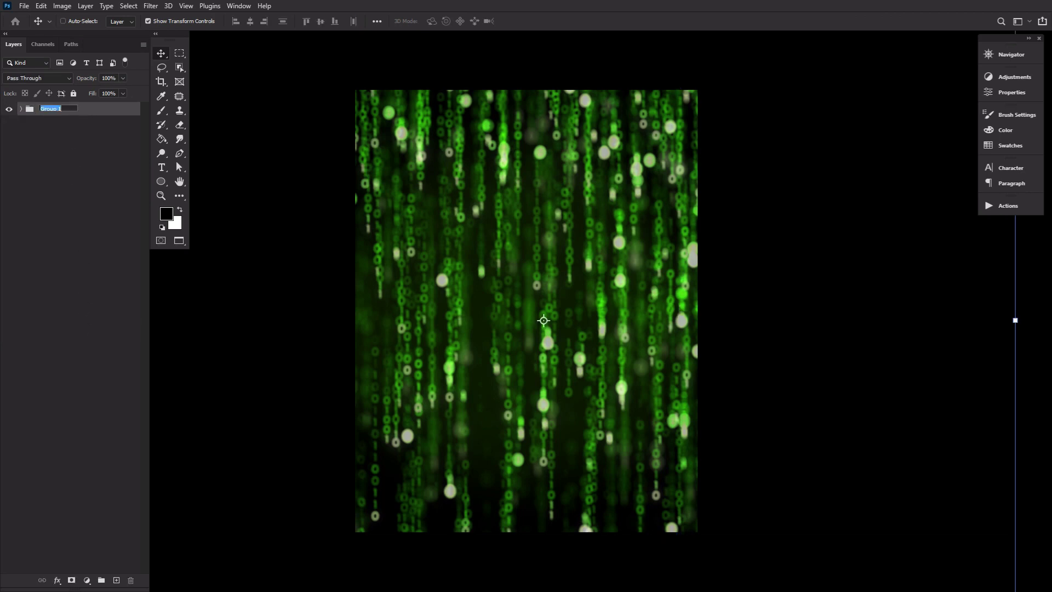
type("bg")
left_click(96, 111)
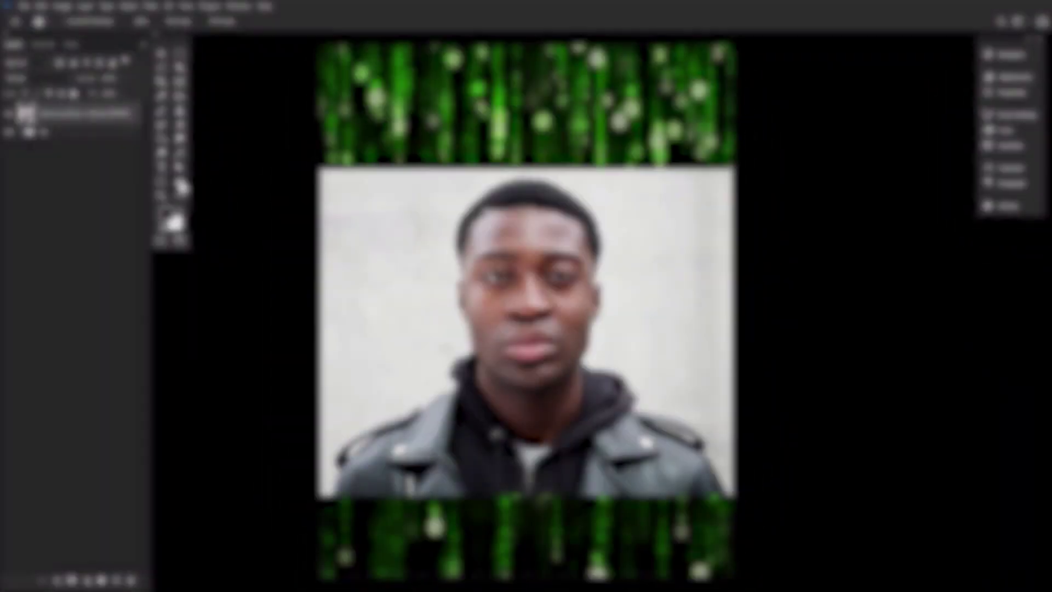
- Use Select Subject on the portrait photo and add a layer mask that hides its background
left_click(179, 67)
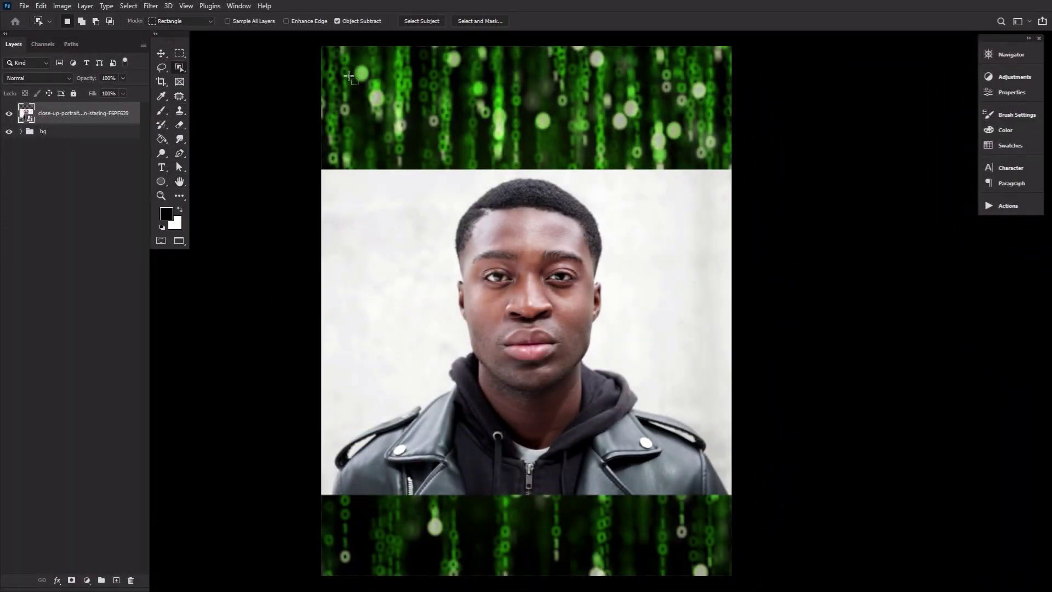
left_click(430, 20)
left_click(72, 580)
- Outline the leftover white gap under the jacket's right-hand shoulder strap with the Magnetic Lasso, remove it from the mask, and deselect
left_click(161, 196)
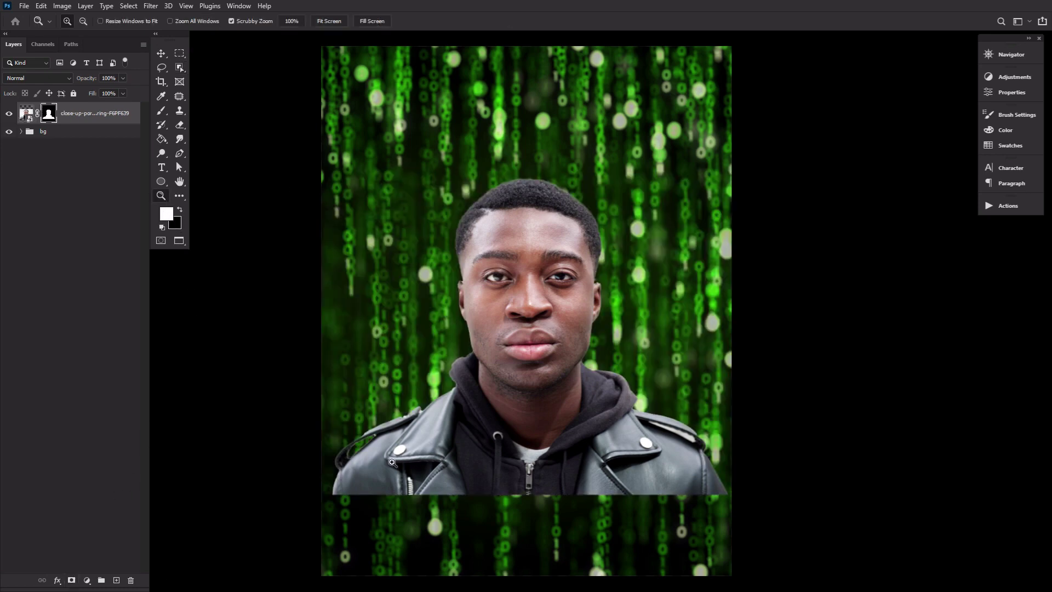
left_click_drag(378, 441, 788, 437)
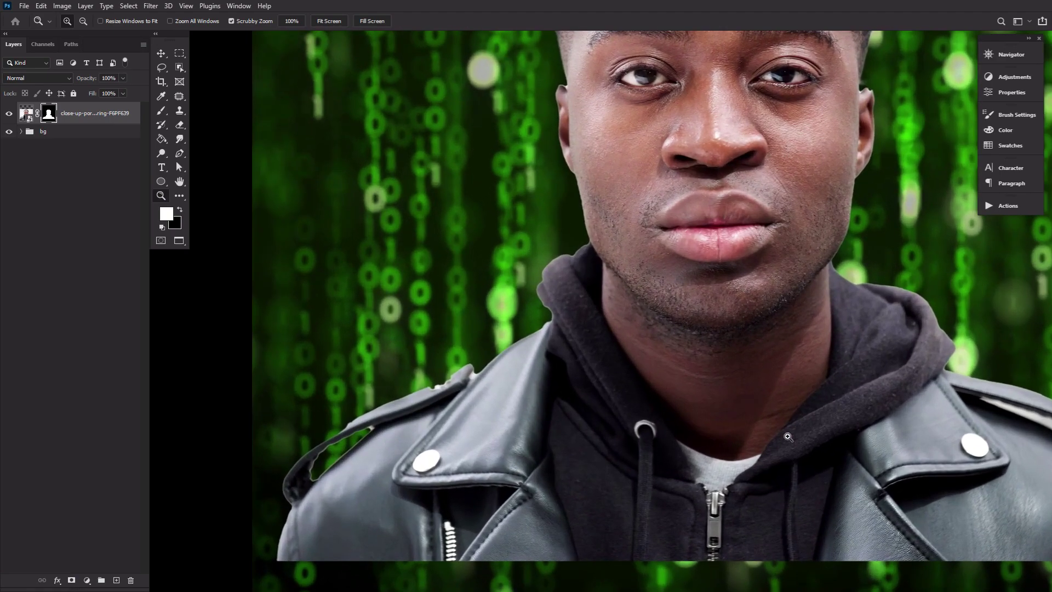
left_click_drag(977, 414, 1003, 415)
left_click(161, 68)
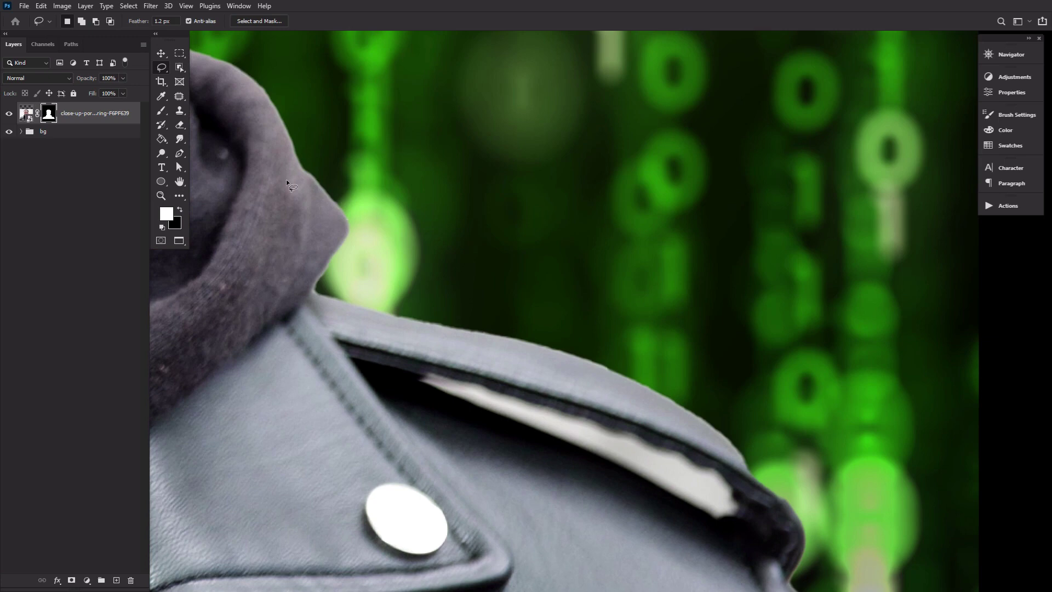
right_click(161, 67)
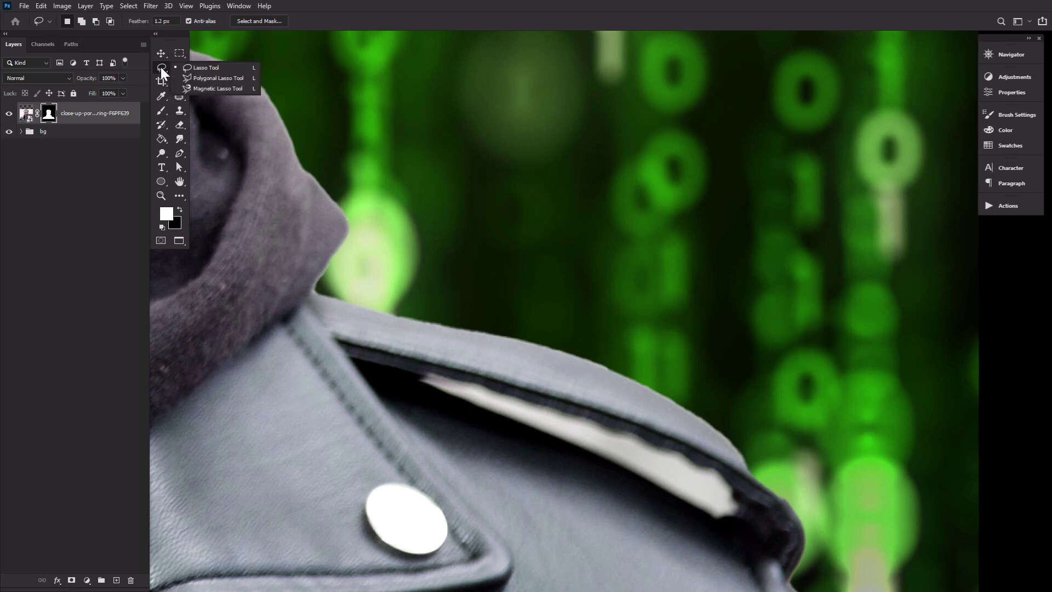
left_click(213, 89)
left_click(423, 375)
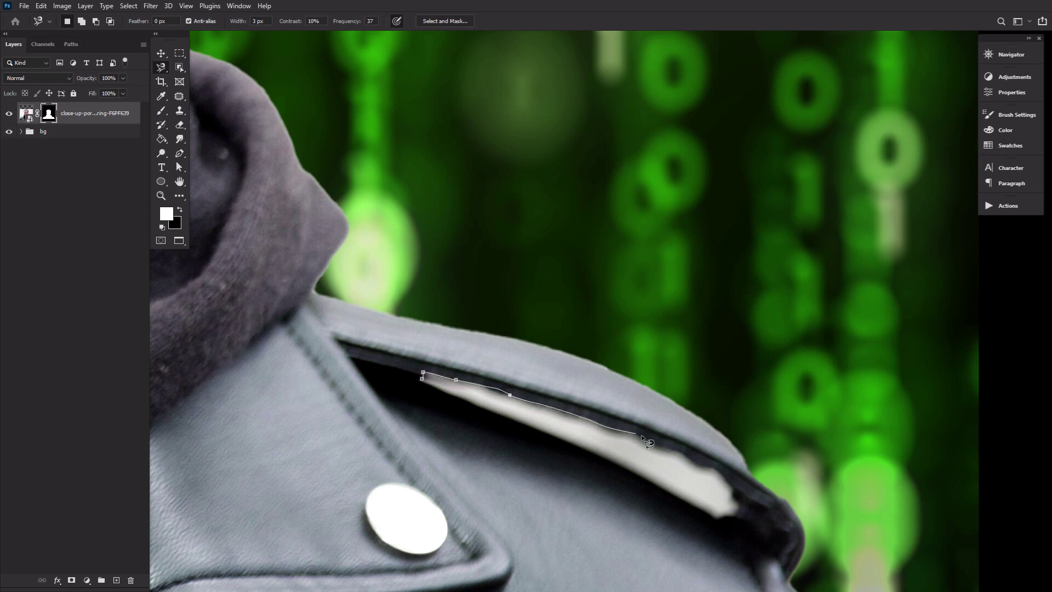
left_click(727, 478)
left_click(718, 519)
left_click_drag(702, 516, 432, 393)
left_click(423, 376)
key("Delete")
key("ctrl+d")
- Open the portrait's layer mask in the Select and Mask workspace
double_click(165, 197)
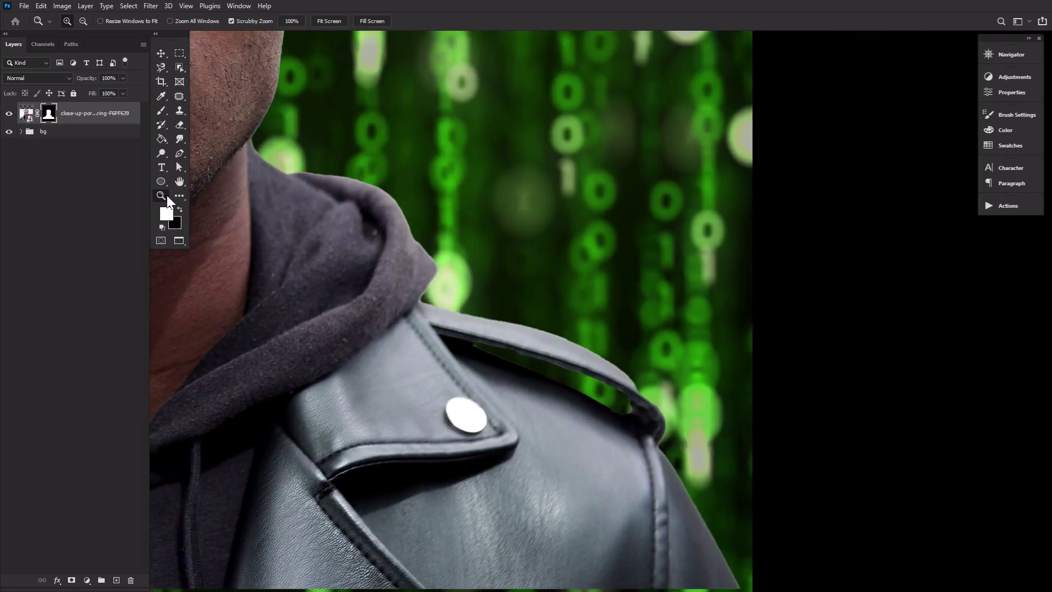
left_click(427, 295, "alt")
left_click(427, 294, "alt")
left_click_drag(353, 324, 640, 377)
left_click(640, 377, "alt")
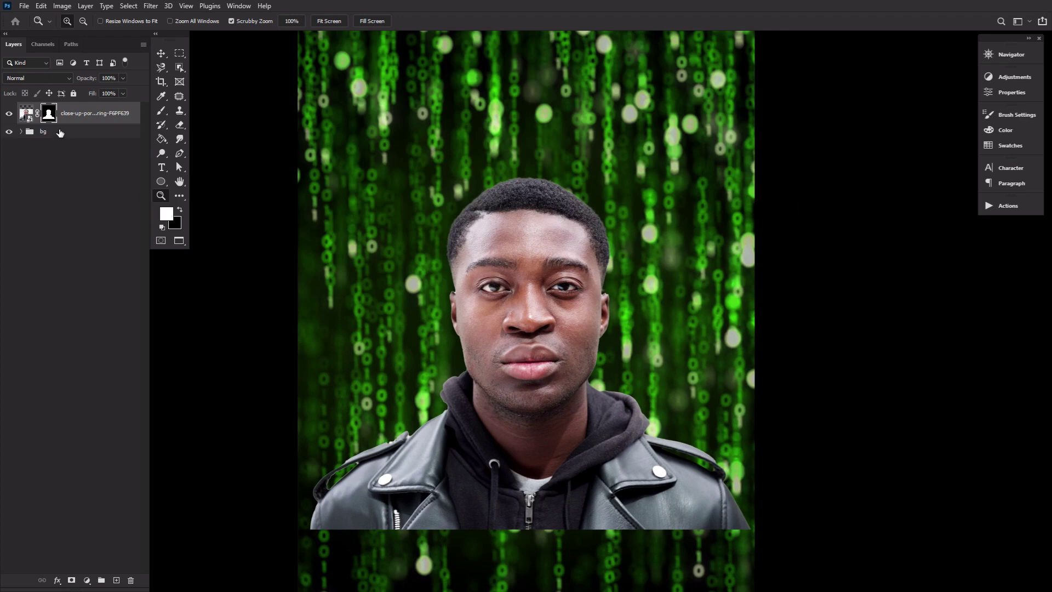
double_click(54, 119)
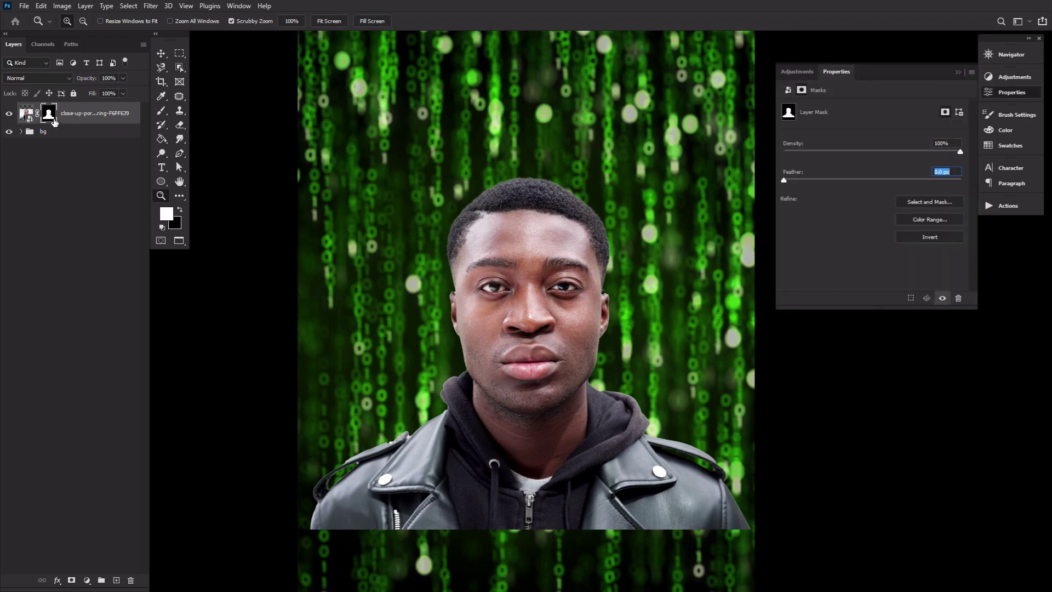
left_click(930, 202)
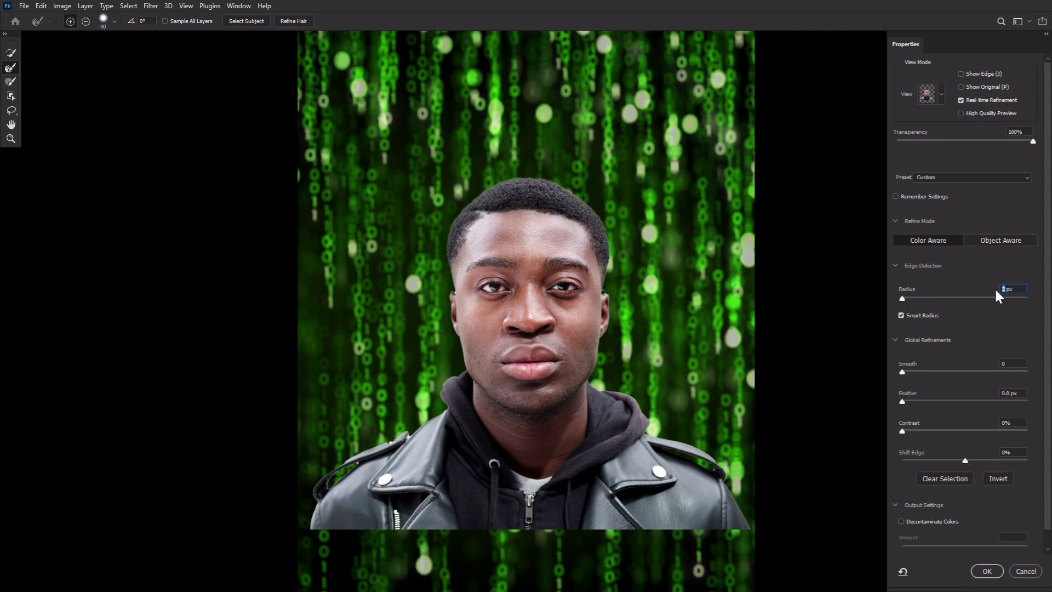
- Refine the jacket's shoulder edges with an enlarged Refine Edge Brush and a 3 px Smart Radius, outputting to a new masked layer
left_click(12, 72)
key("bracketright")
key("bracketright")
key("bracketright")
key("bracketright")
mouse_move(343, 447)
left_mouse_down()
mouse_move(412, 431)
mouse_move(443, 404)
mouse_move(448, 292)
mouse_move(517, 176)
mouse_move(604, 233)
mouse_move(594, 377)
mouse_move(705, 443)
mouse_move(750, 582)
left_mouse_up()
left_click_drag(357, 459, 311, 522)
mouse_move(660, 445)
left_mouse_down()
mouse_move(721, 475)
mouse_move(662, 444)
left_mouse_up()
left_click_drag(390, 444, 406, 437)
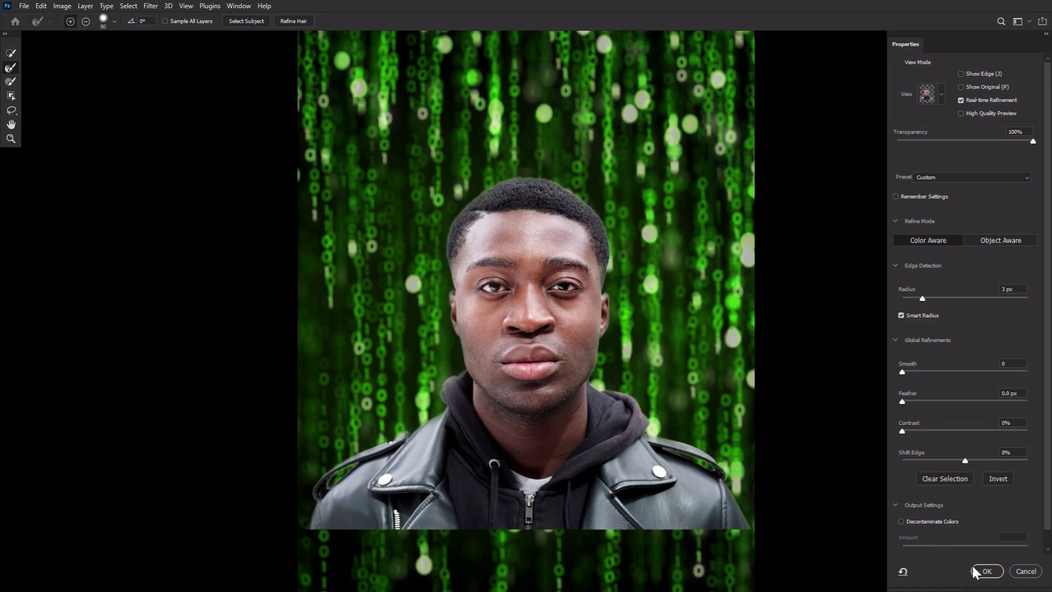
left_click(986, 571)
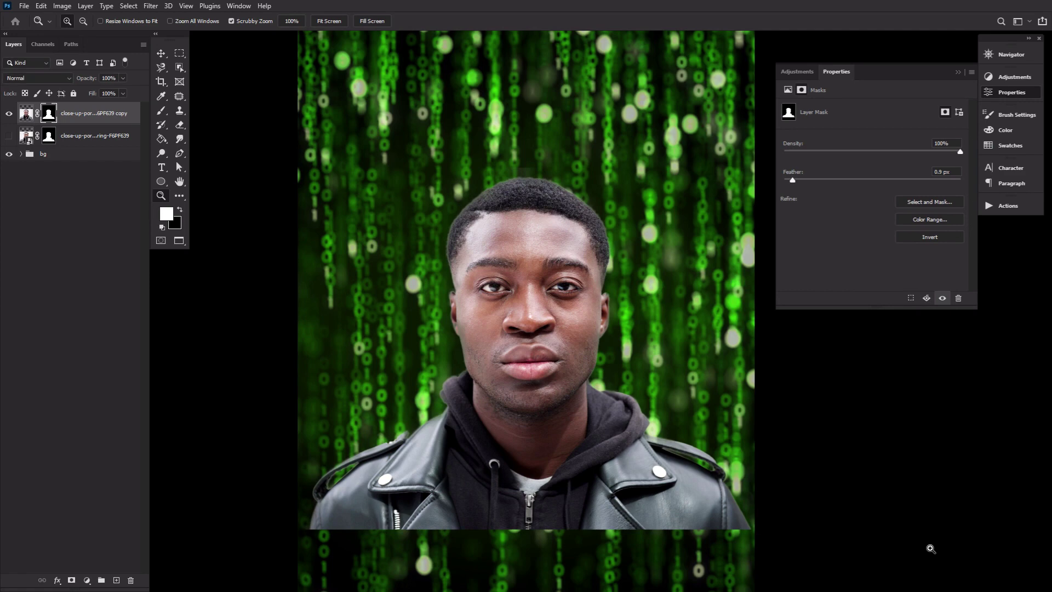
- Switch to the Smudge tool and reduce its brush size to 175 px
left_click(179, 182)
left_click(181, 140)
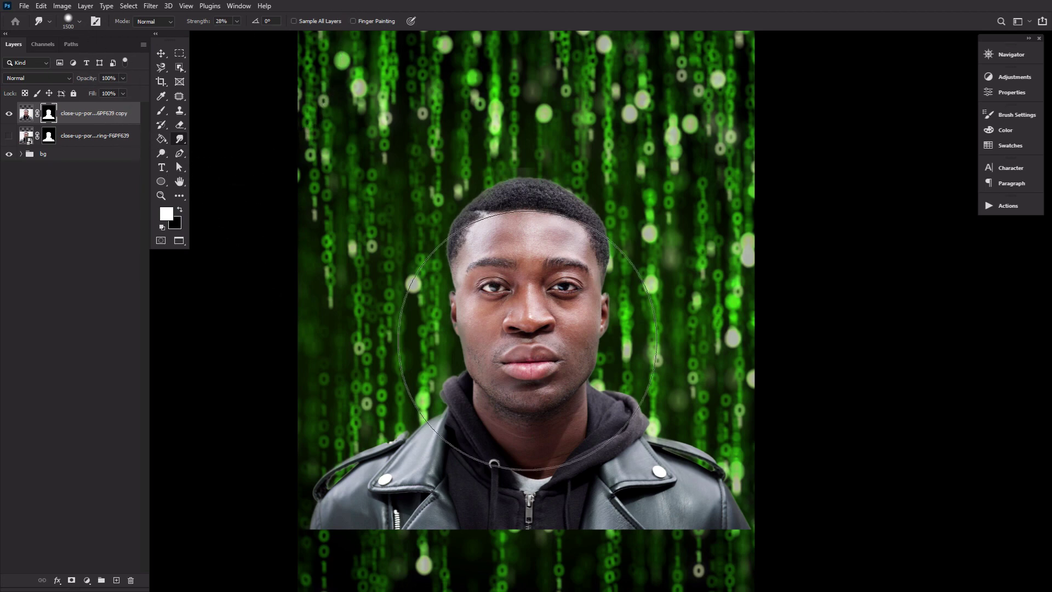
key("bracketleft")
key("bracketleft")
key("bracketleft")
key("bracketleft")
key("bracketleft")
key("bracketleft")
key("bracketleft")
key("bracketleft")
key("bracketleft")
key("bracketleft")
key("bracketleft")
key("bracketleft")
key("bracketleft")
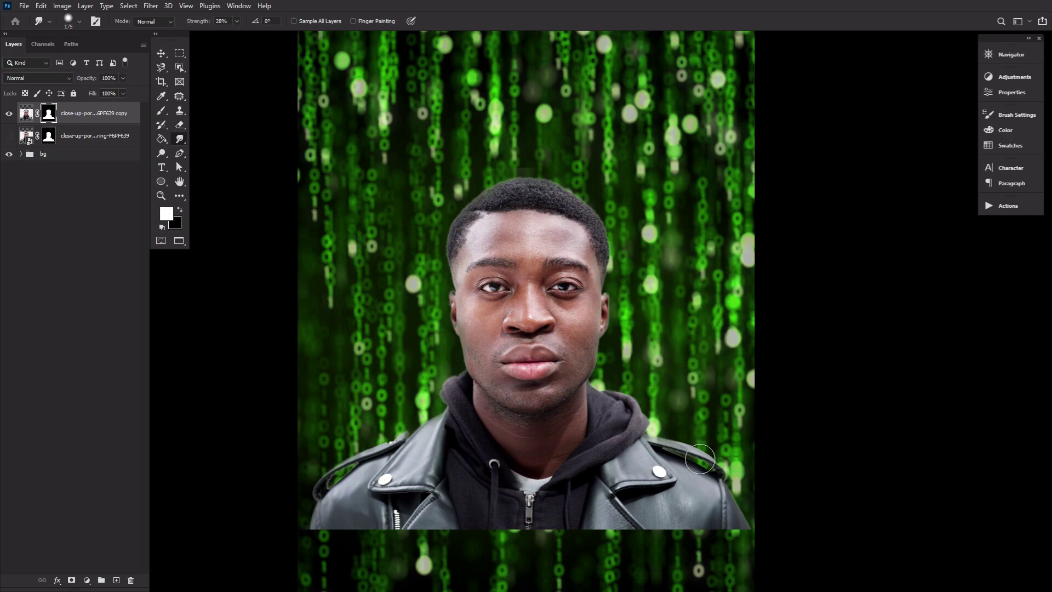
- Smudge the portrait mask's edges along the jacket shoulders and hood to soften the cutout
left_click(161, 196)
left_click(493, 426)
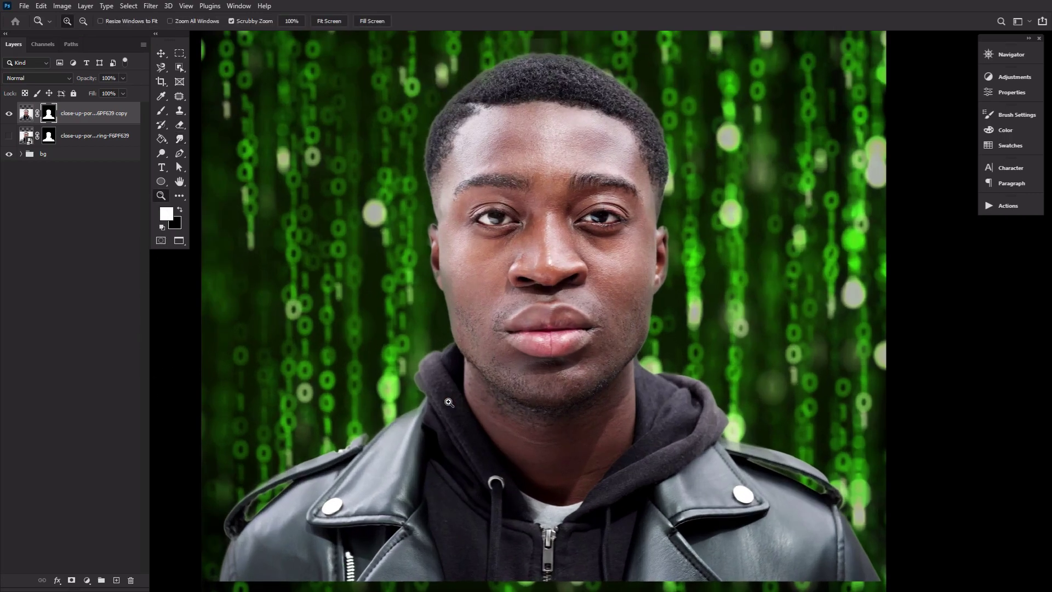
left_click(413, 445)
left_click(378, 456)
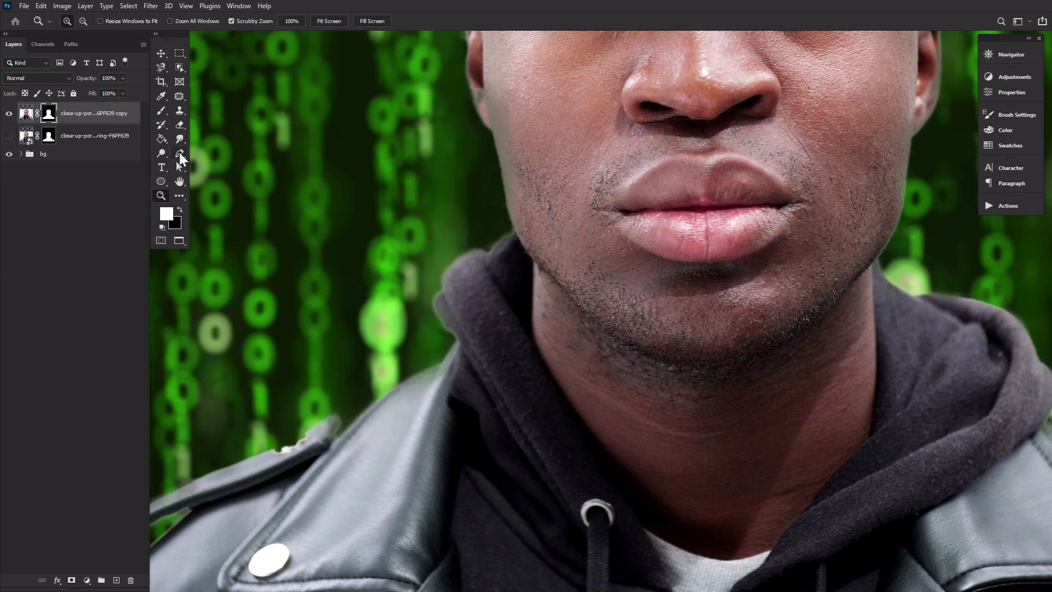
left_click(180, 140)
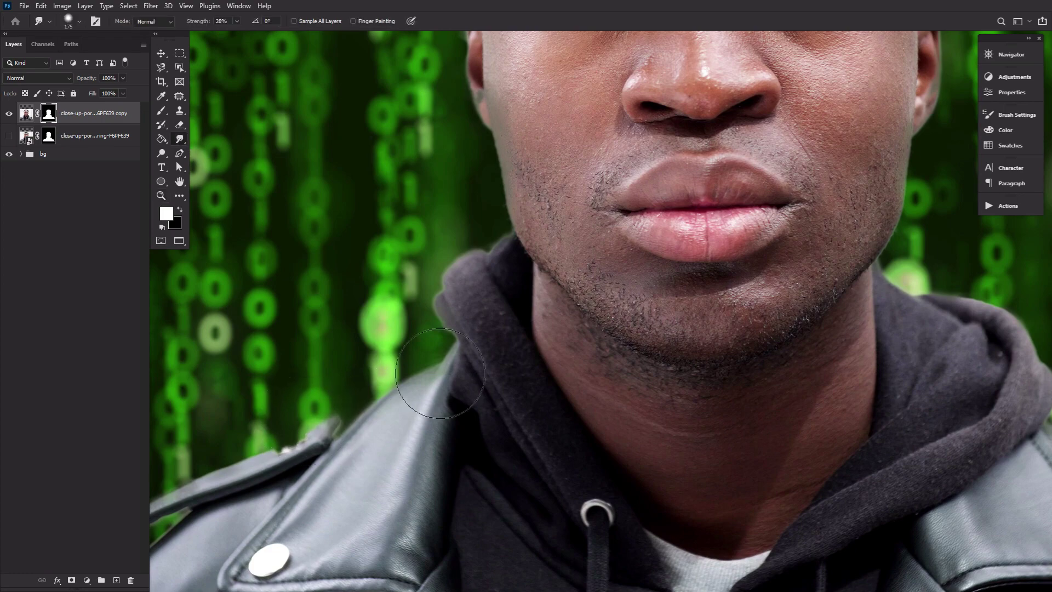
left_click_drag(1040, 400, 430, 377)
left_click_drag(723, 570, 592, 307)
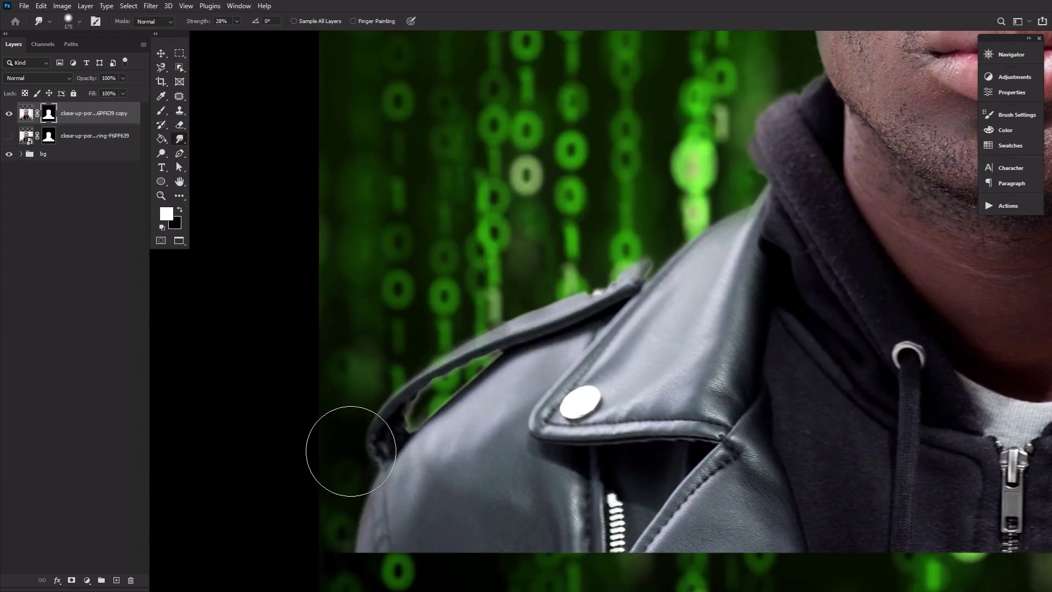
left_click_drag(648, 262, 603, 318)
key("bracketleft")
key("bracketleft")
key("bracketleft")
key("bracketleft")
key("bracketleft")
key("bracketright")
key("bracketright")
key("bracketright")
key("bracketright")
key("bracketright")
key("bracketleft")
key("bracketleft")
key("bracketleft")
key("bracketleft")
key("bracketleft")
key("bracketleft")
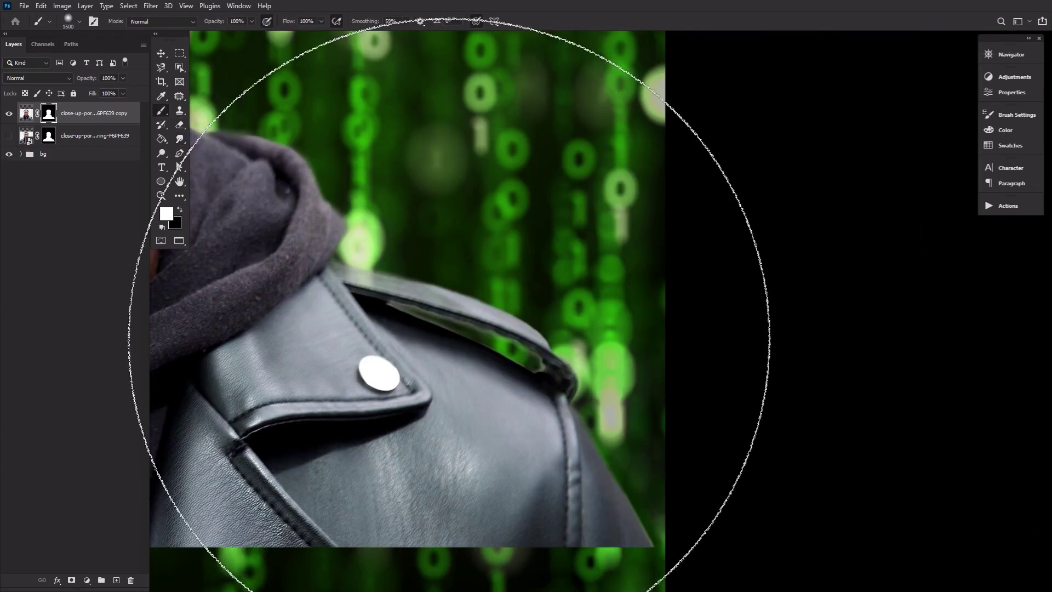
- Touch up the portrait mask's edge around the left-hand ear with a small soft brush
key("b")
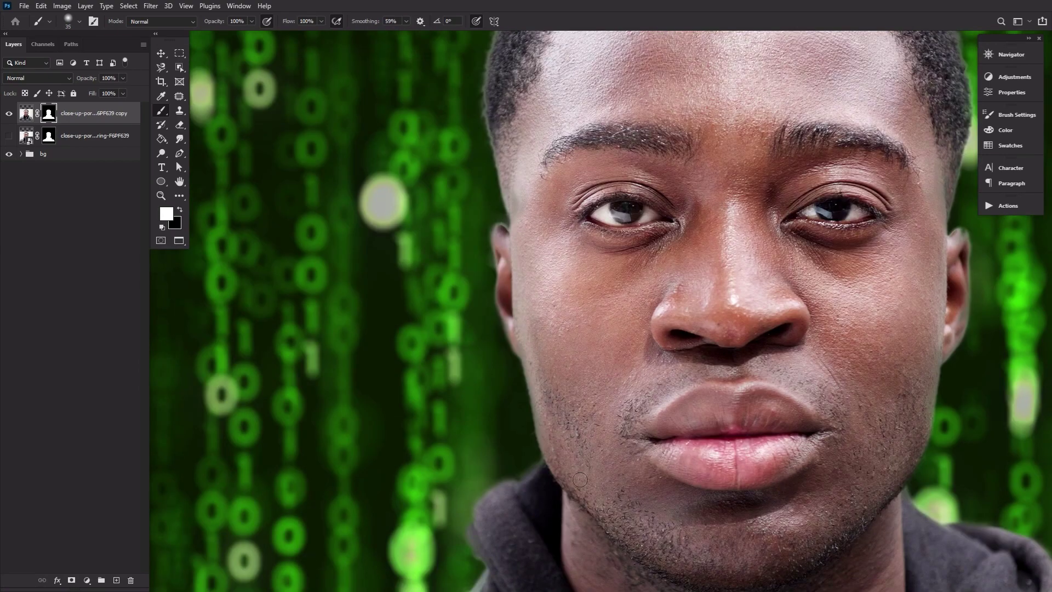
key("bracketleft")
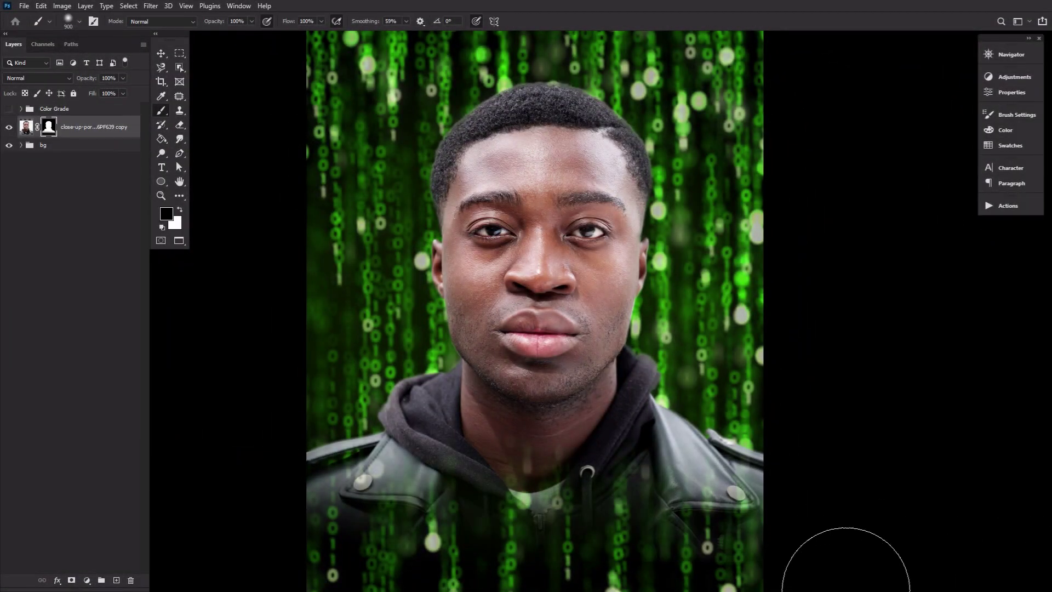
key("bracketright")
key("bracketright")
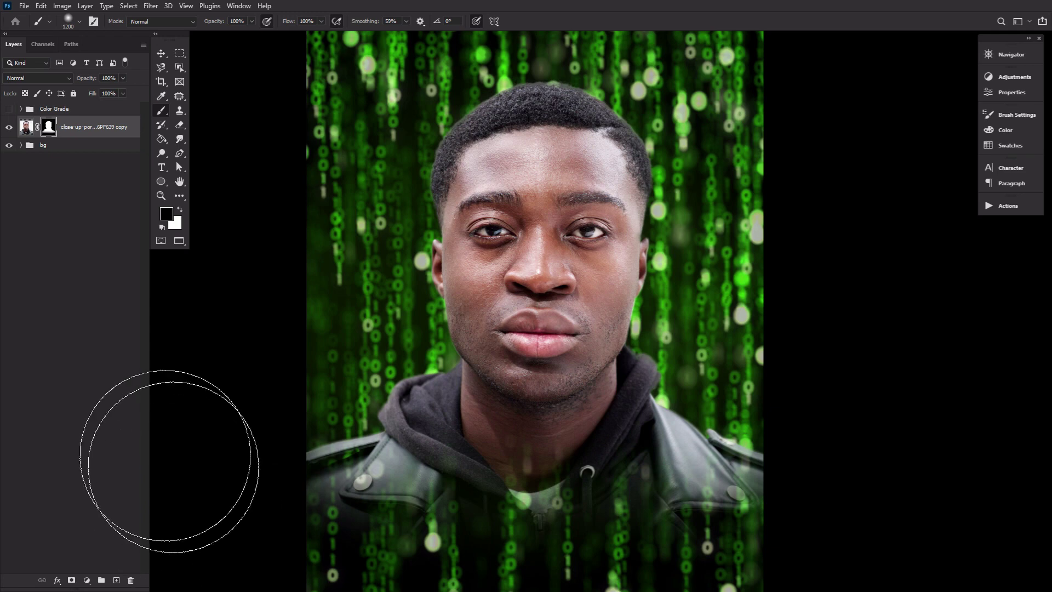
key("bracketleft")
key("bracketleft")
key("bracketleft")
key("bracketleft")
key("bracketleft")
key("bracketleft")
key("bracketleft")
key("bracketleft")
key("bracketleft")
key("bracketleft")
key("bracketleft")
key("bracketleft")
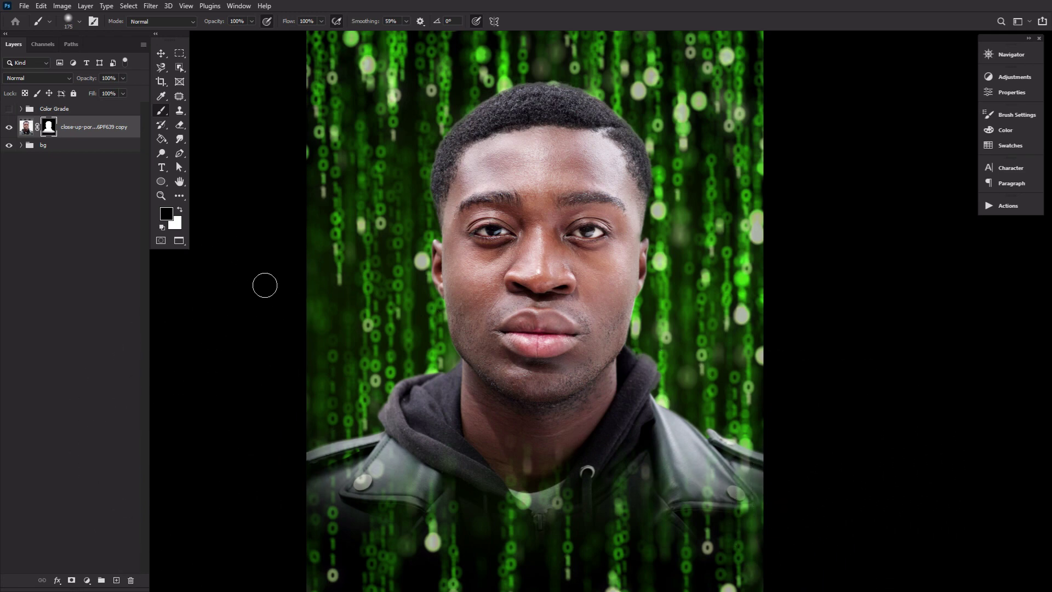
- Make the Color Grade group visible and expand it to list its adjustment layers
left_click(179, 181)
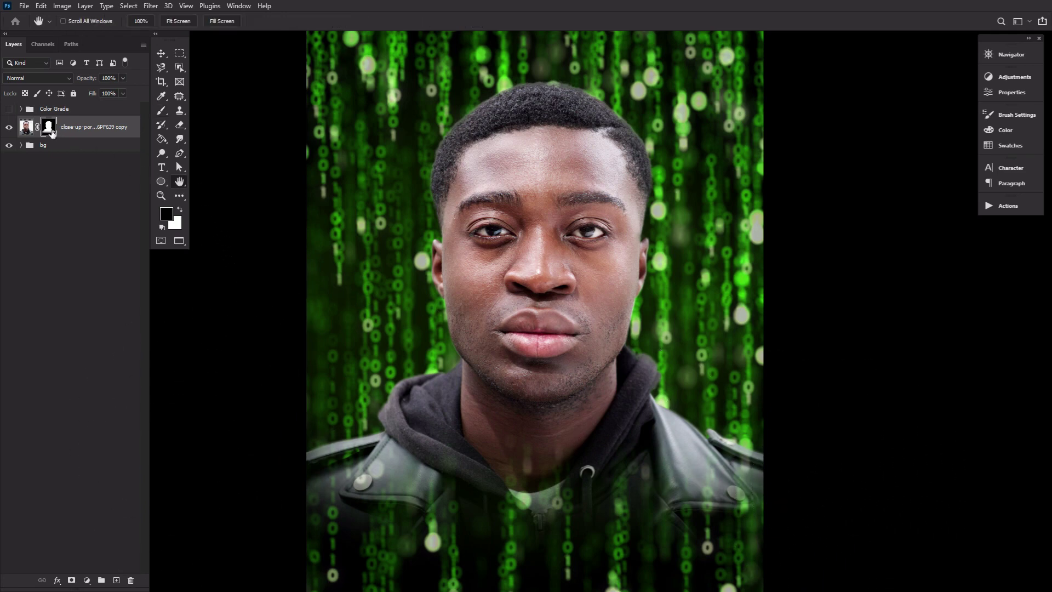
left_click(21, 109)
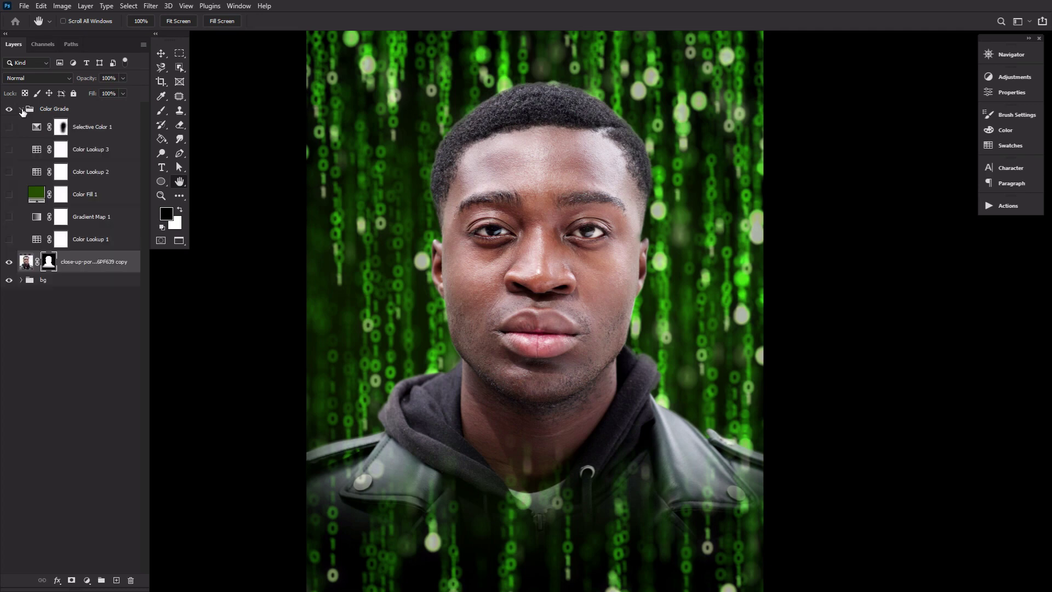
- Make the Color Lookup 1 and Gradient Map 1 layers visible and open each one's settings
left_click(8, 240)
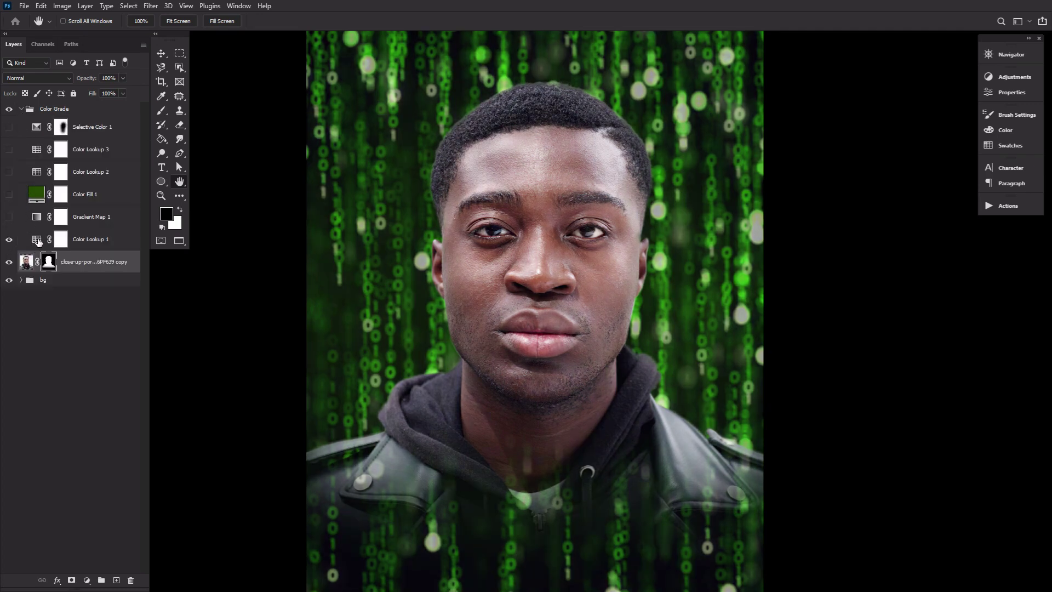
left_click(37, 240)
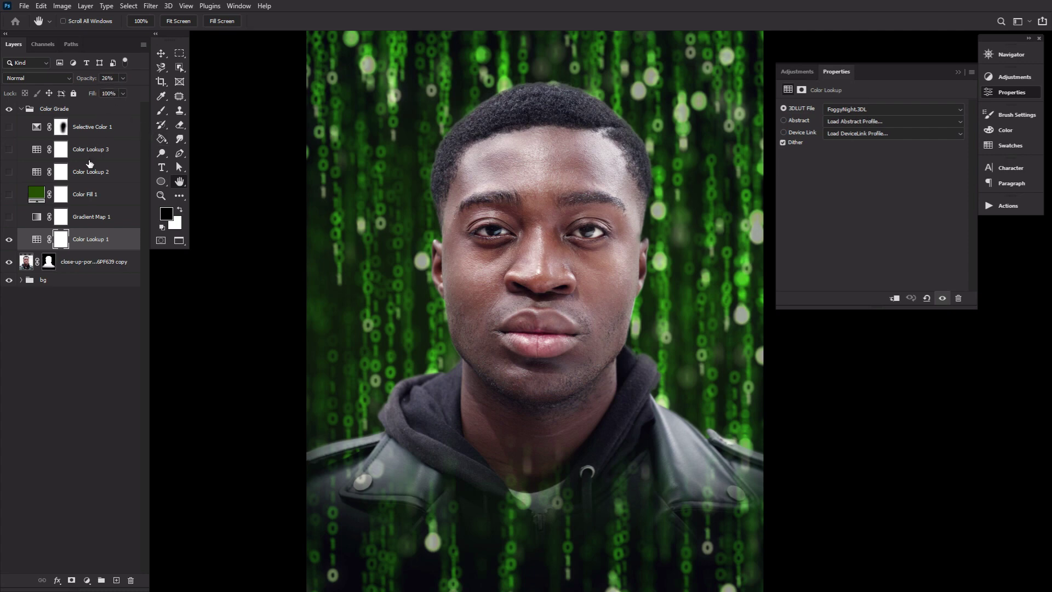
left_click(9, 217)
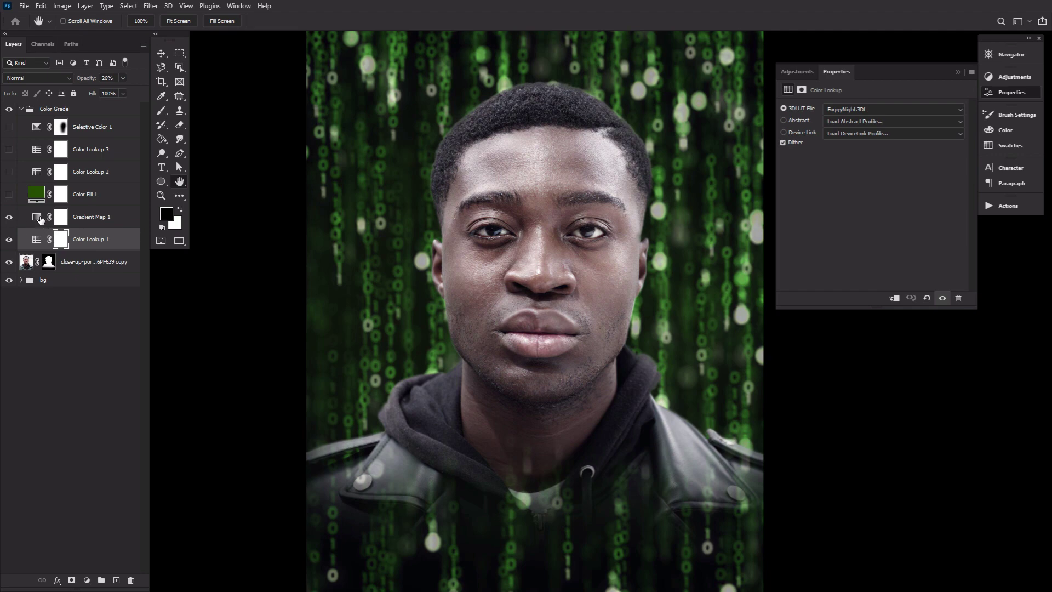
left_click(37, 218)
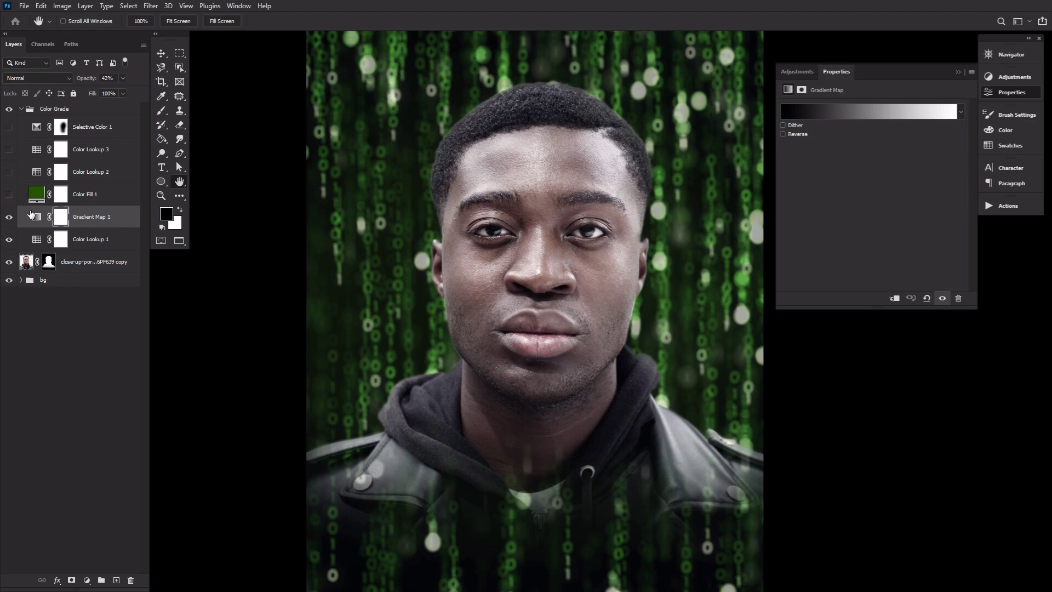
- Make the Color Fill 1, Color Lookup 2 and Color Lookup 3 layers visible and select each for review
left_click(9, 195)
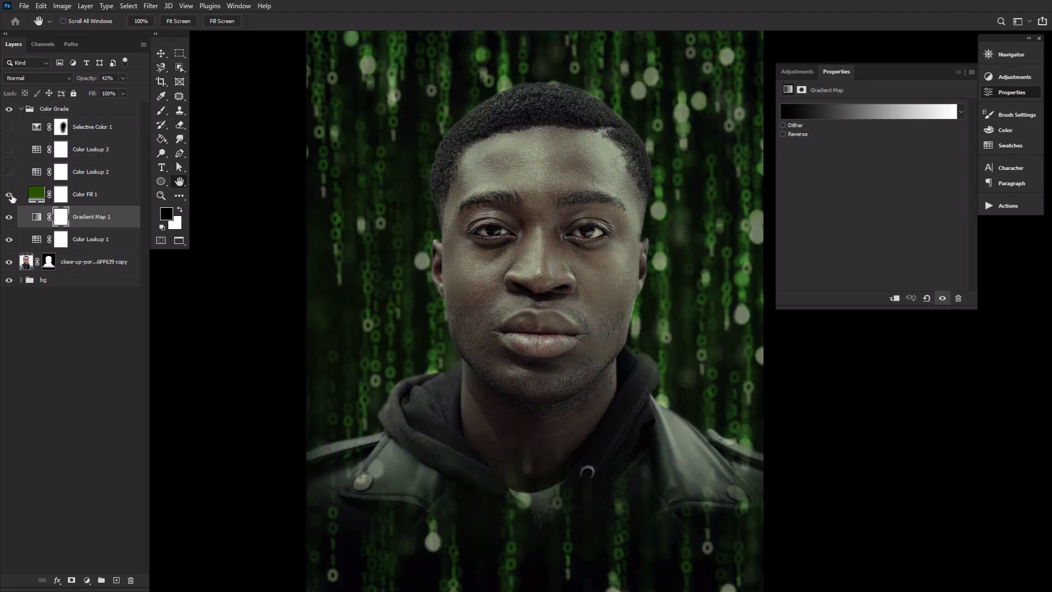
left_click(34, 195)
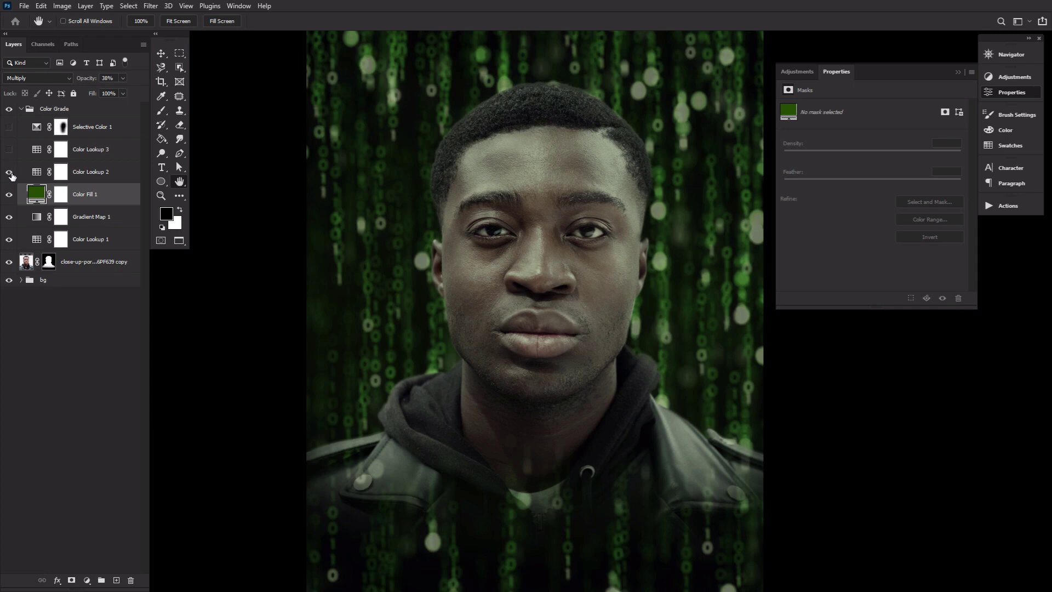
left_click(39, 173)
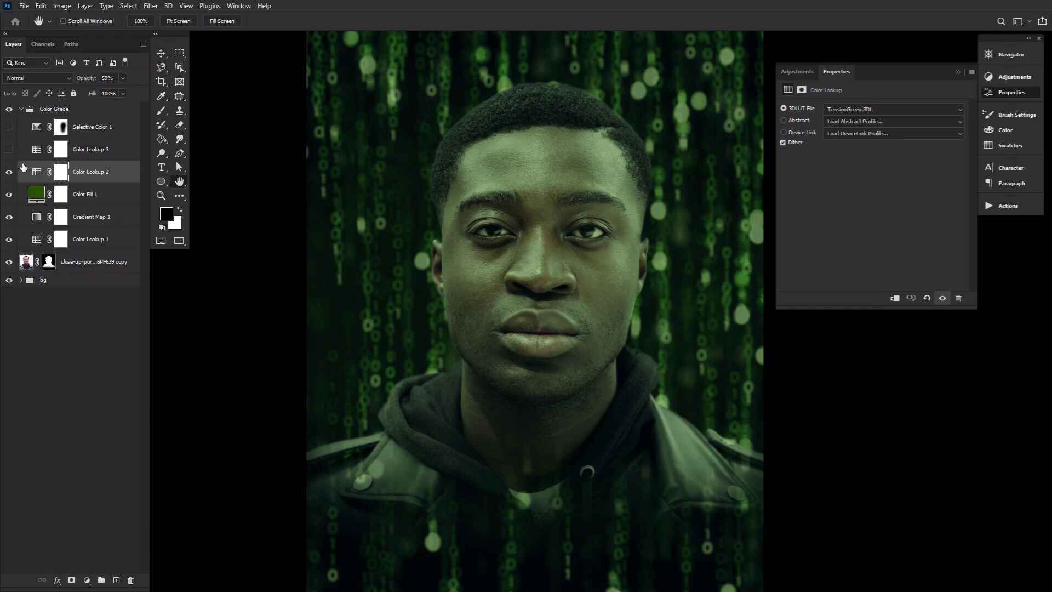
left_click(35, 153)
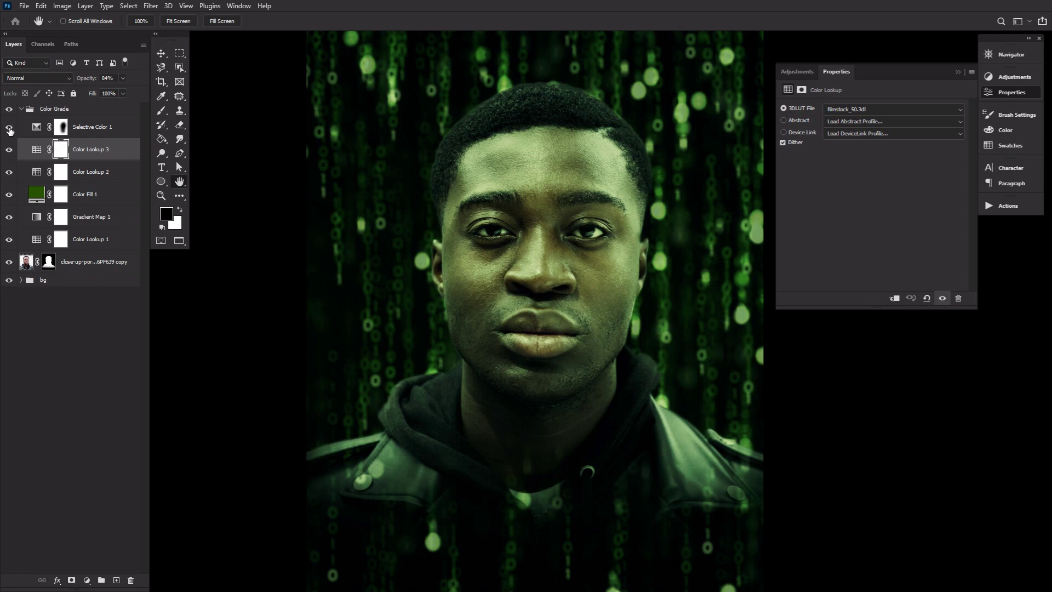
- Open the Selective Color 1 adjustment and review its settings for the Neutrals range
left_click(36, 132)
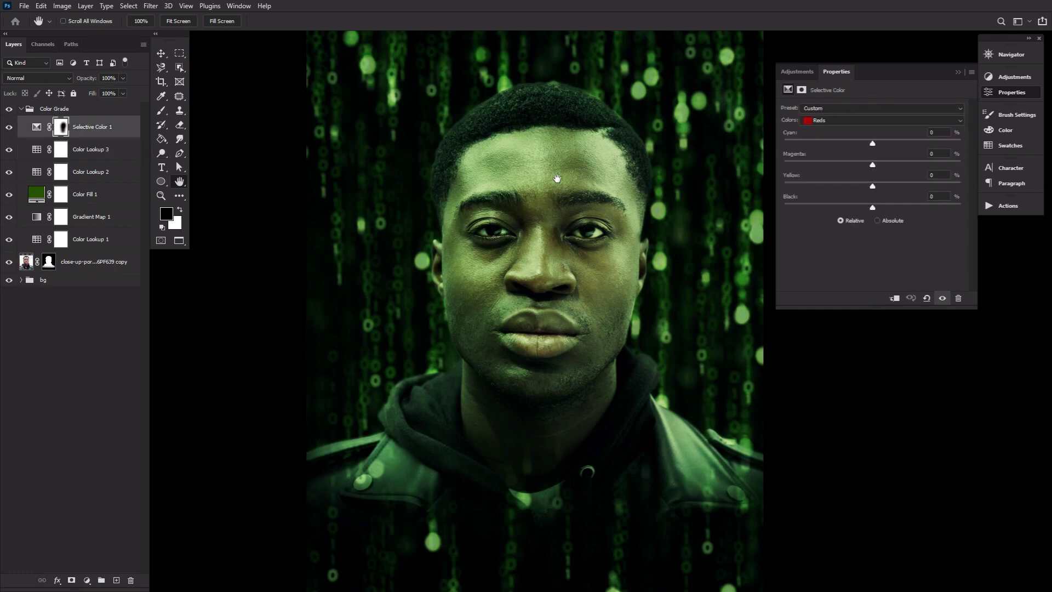
left_click(866, 121)
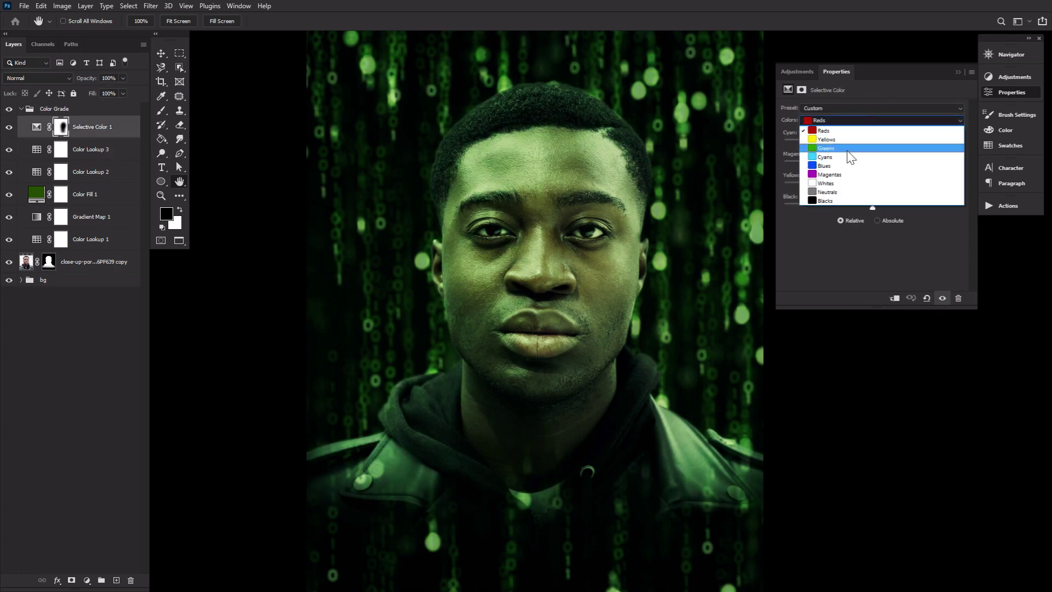
left_click(902, 197)
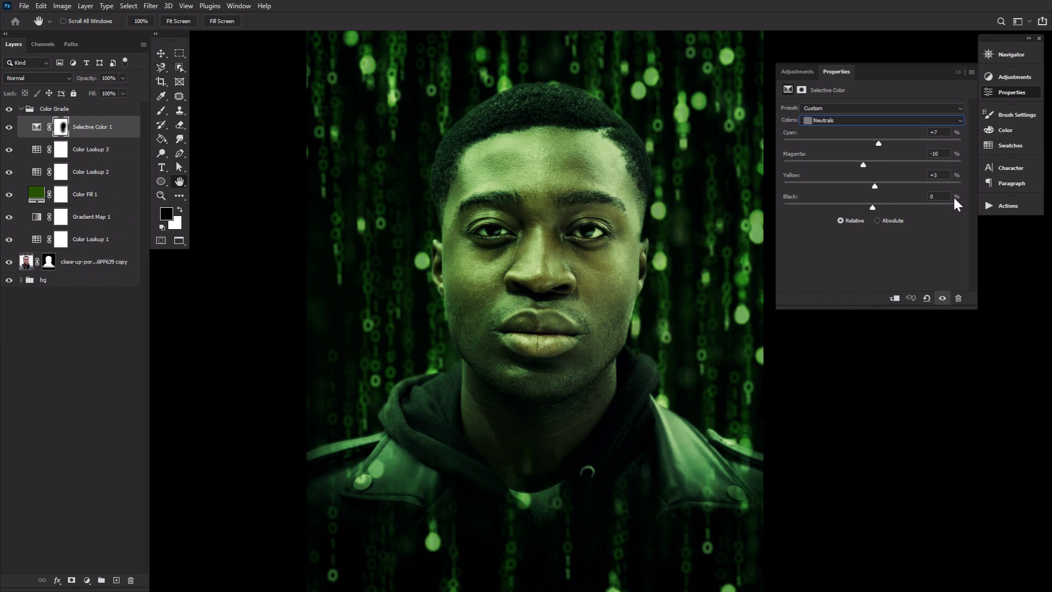
- Disable and re-enable the Selective Color 1 mask to compare its effect, and collapse the Color Grade group
left_click(65, 133)
right_click(65, 135)
left_click(93, 133)
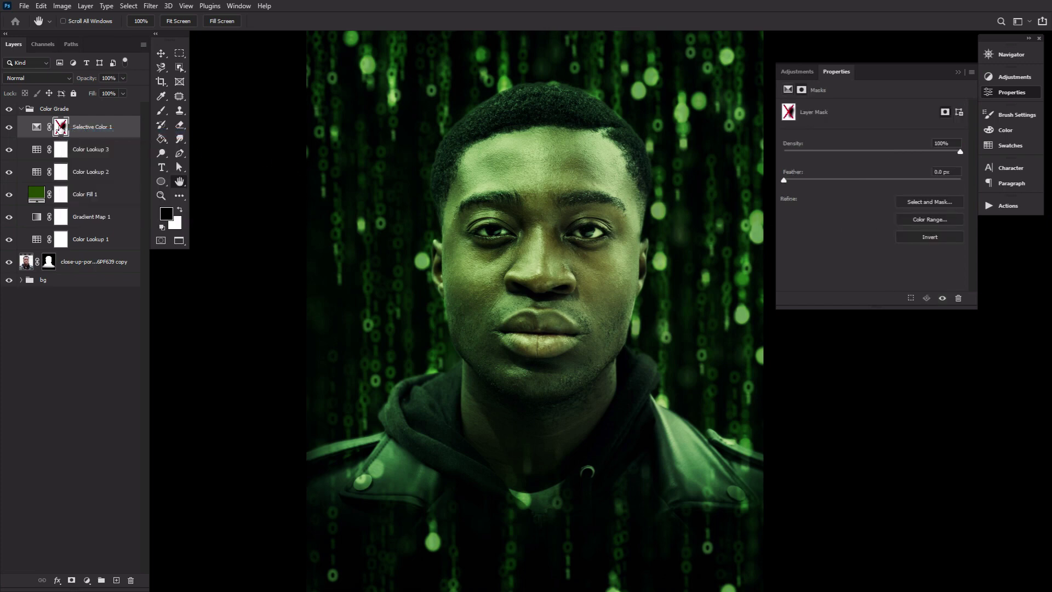
right_click(61, 129)
left_click(91, 133)
left_click(22, 109)
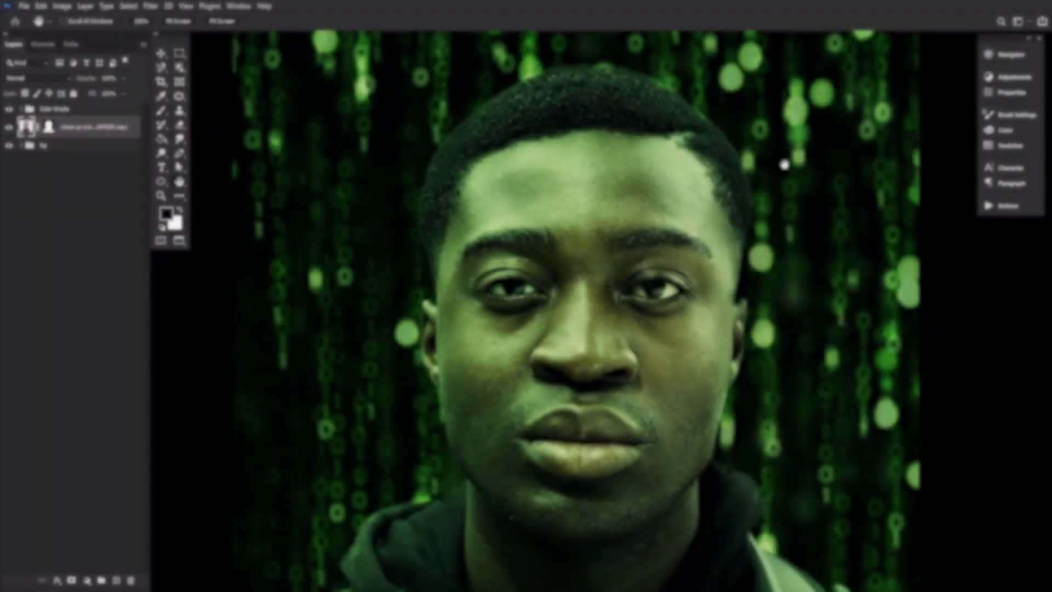
- Add a Curves adjustment clipped to the portrait layer, moving its RGB white point inward to brighten the highlights
left_click(1014, 77)
left_click(833, 98)
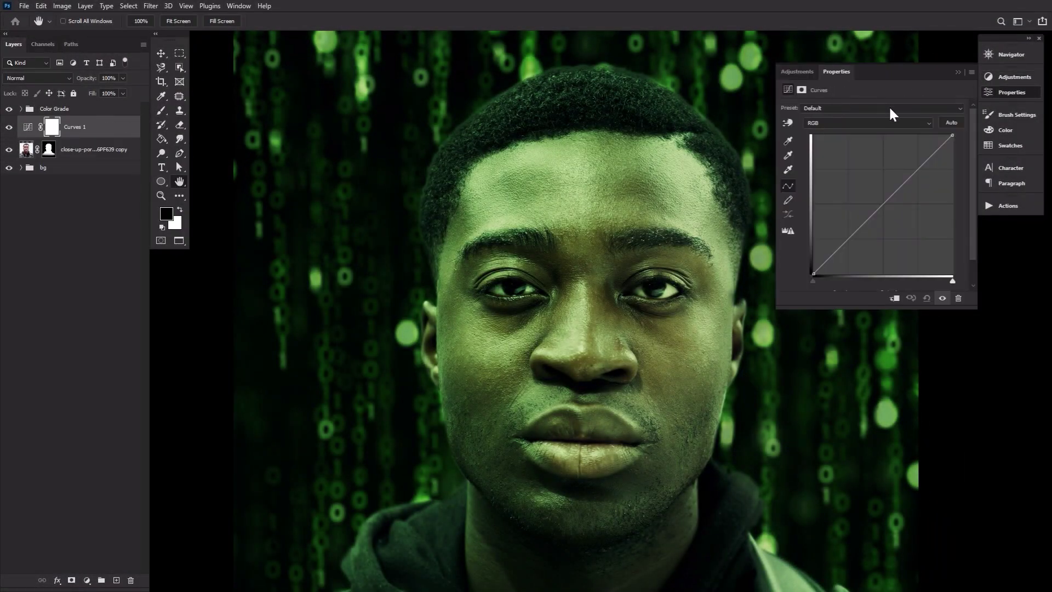
left_click_drag(951, 135, 921, 132)
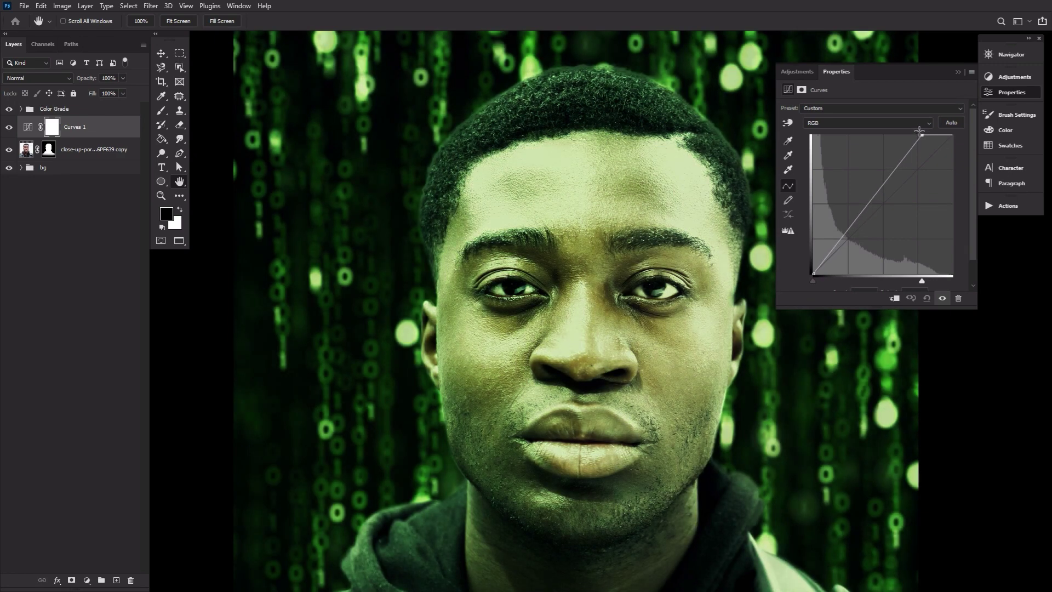
left_click(116, 137, "alt")
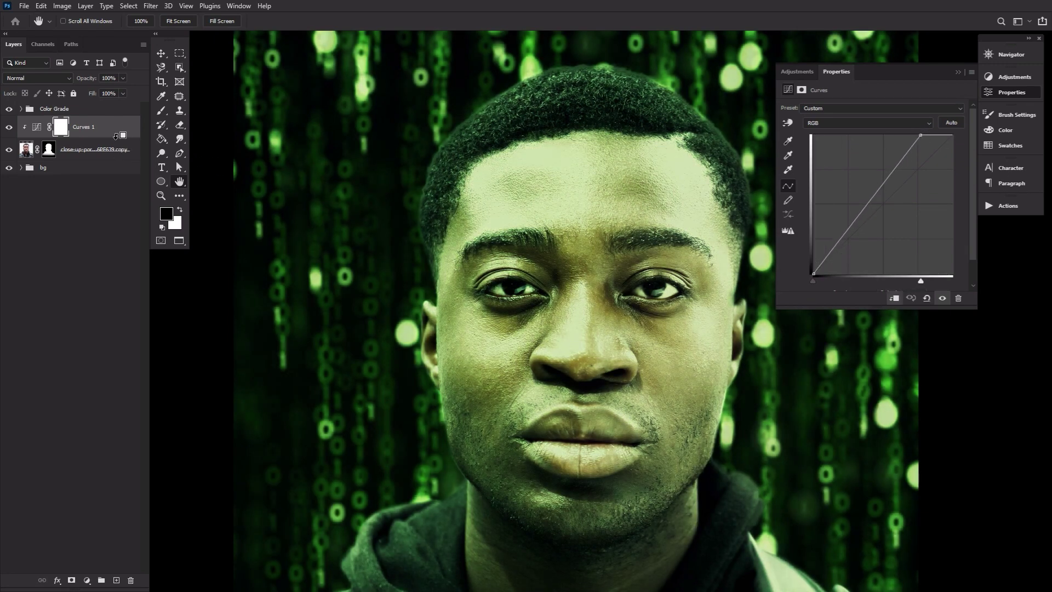
- Limit the Curves 1 effect to highlights with Blend If, splitting the Underlying Layer shadow slider to 185 / 238
double_click(135, 125)
key("alt")
left_click_drag(541, 463, 667, 462)
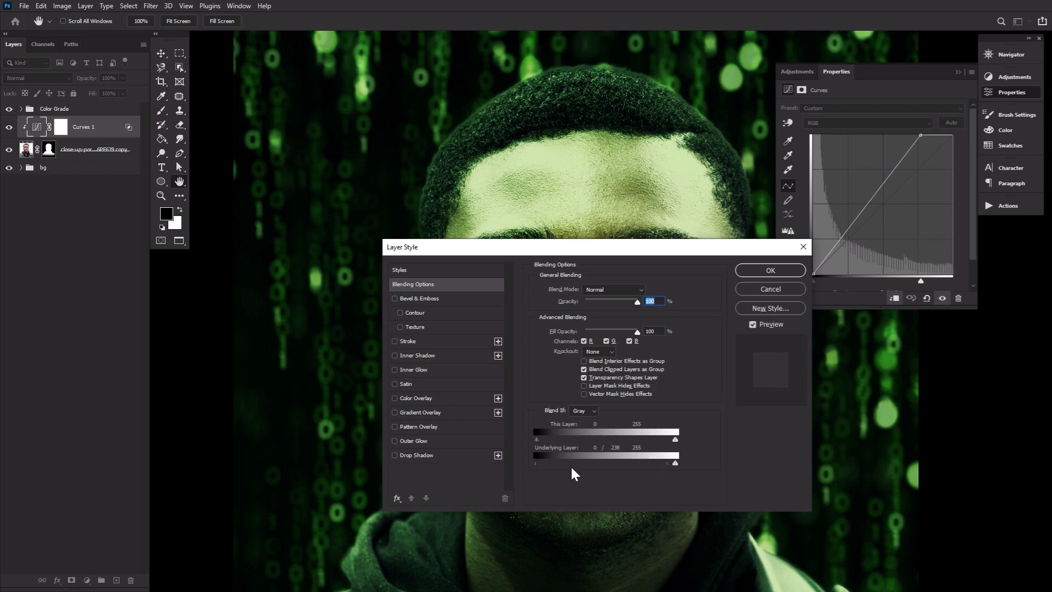
left_click_drag(537, 463, 639, 461)
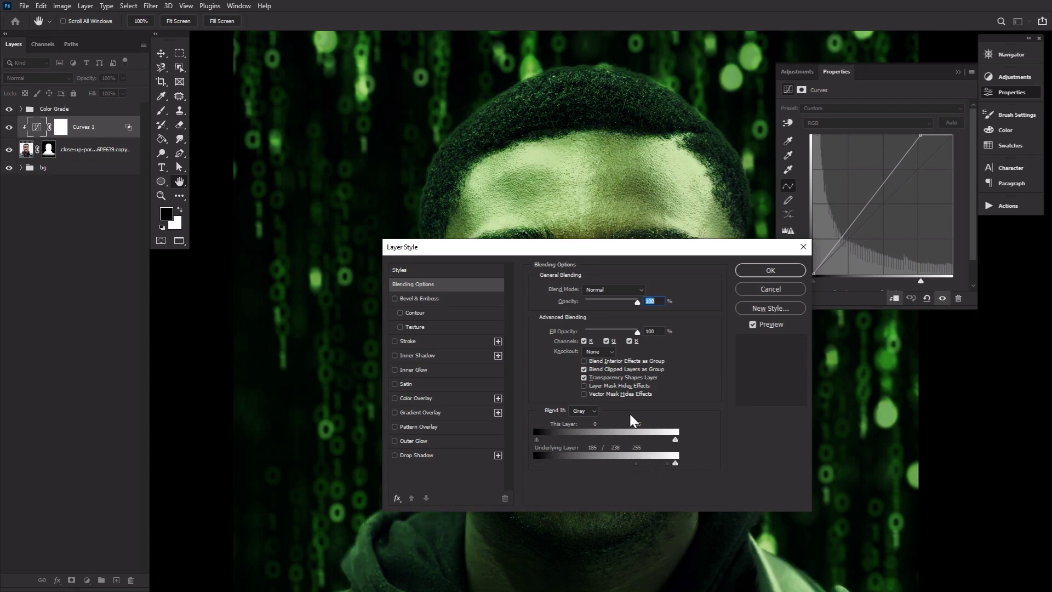
left_click_drag(661, 252, 651, 312)
left_click(744, 385)
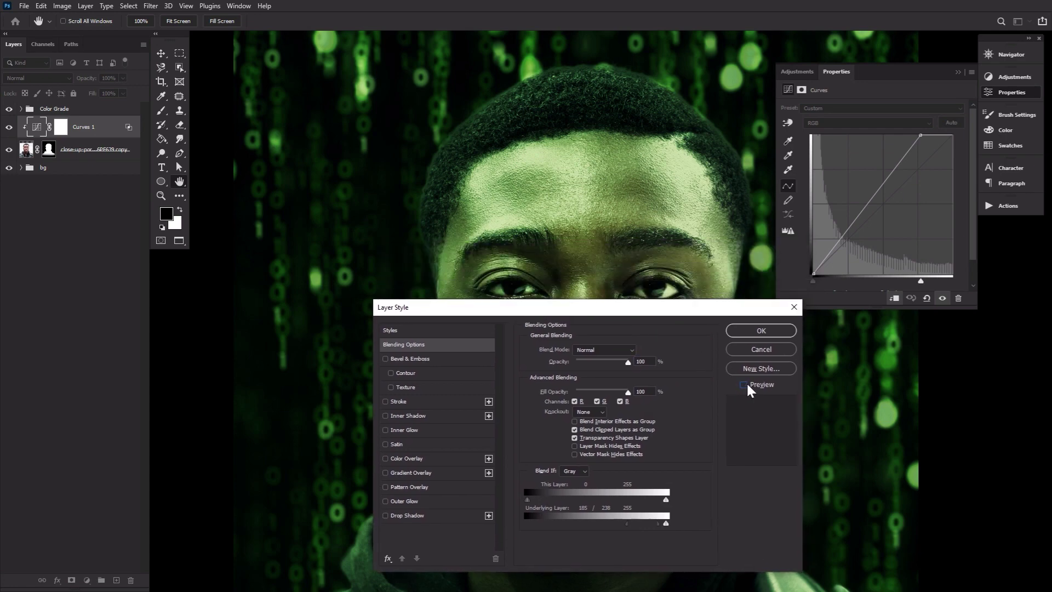
left_click(767, 332)
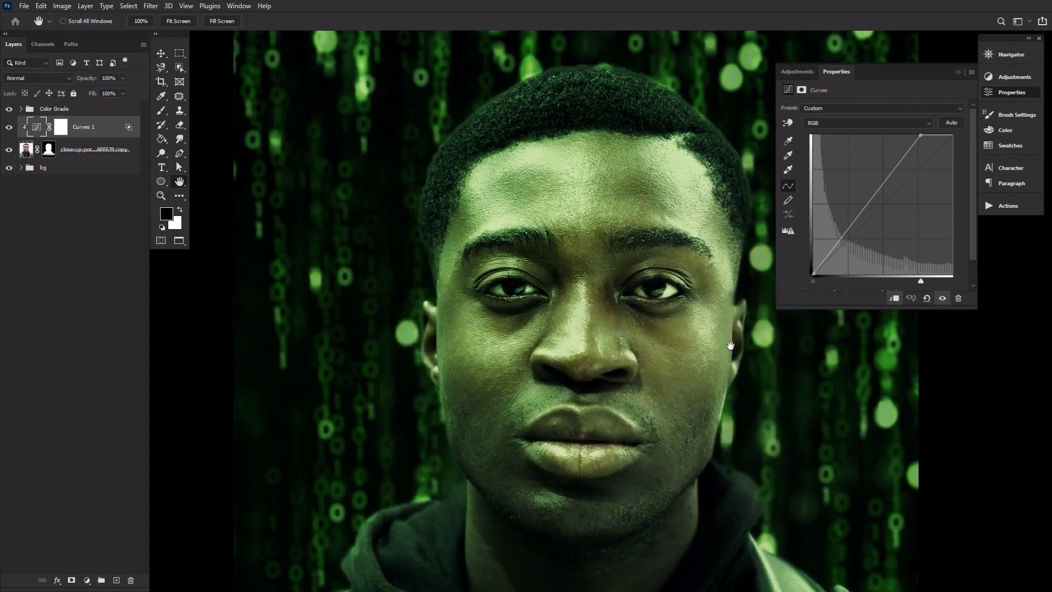
- Add a second Curves layer clipped to the portrait, lower its RGB white point to about half, and invert its mask to black
left_click(999, 78)
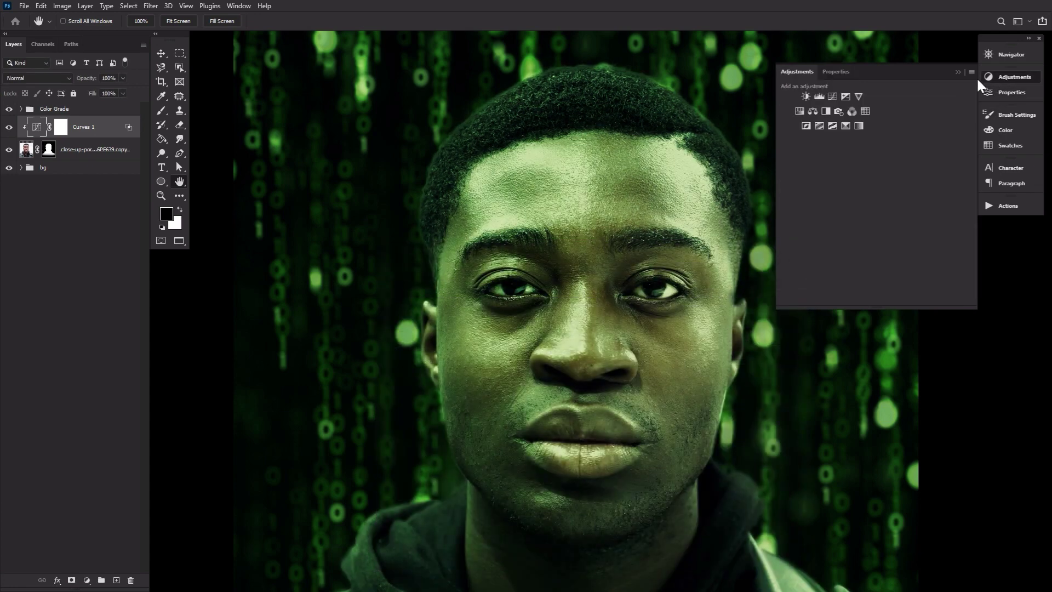
left_click(832, 97)
left_click(105, 137, "alt")
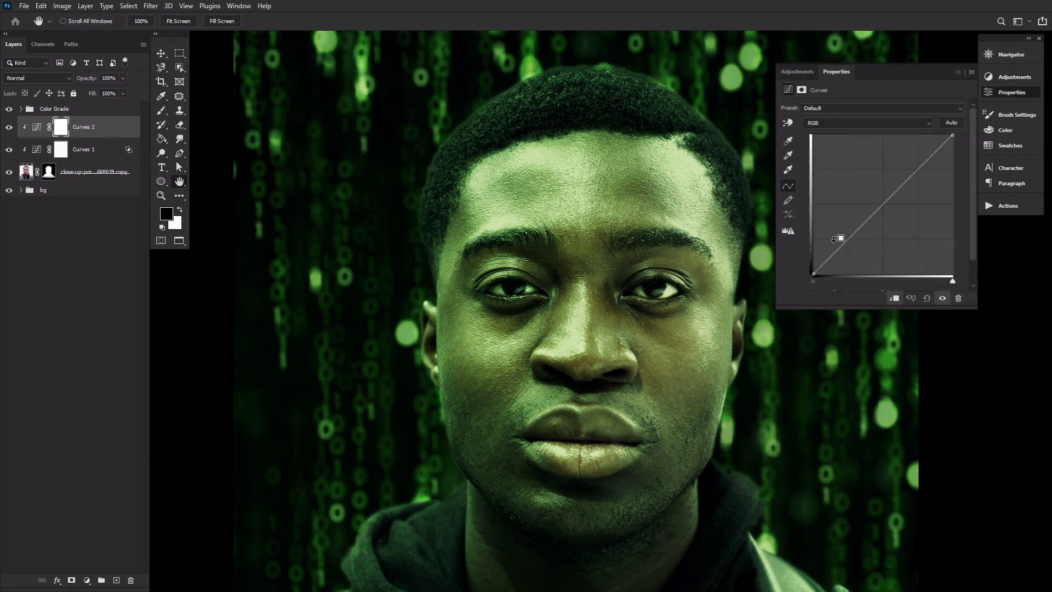
left_click_drag(953, 136, 970, 207)
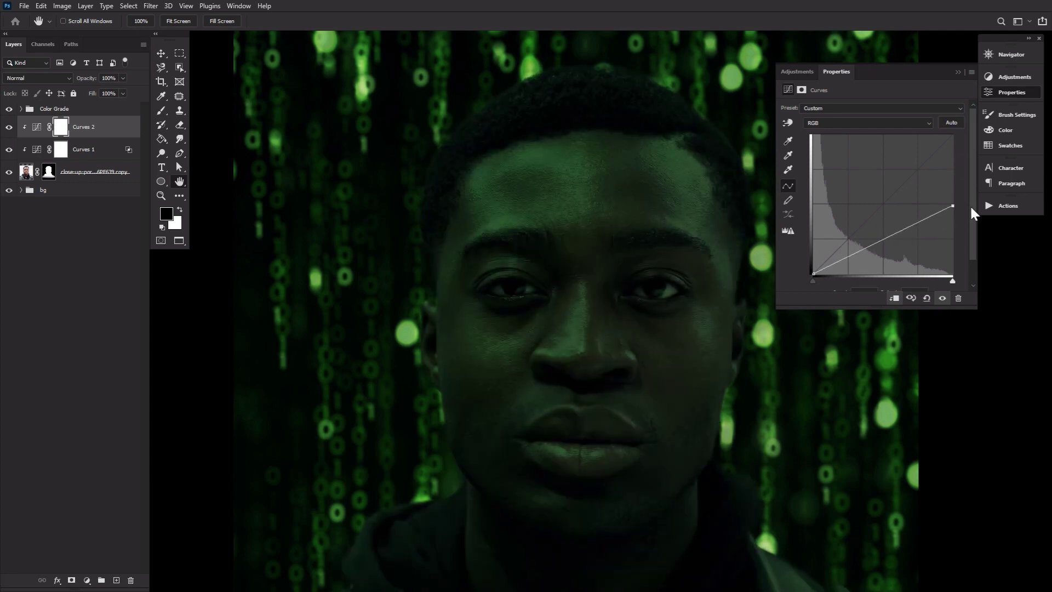
left_click(61, 128)
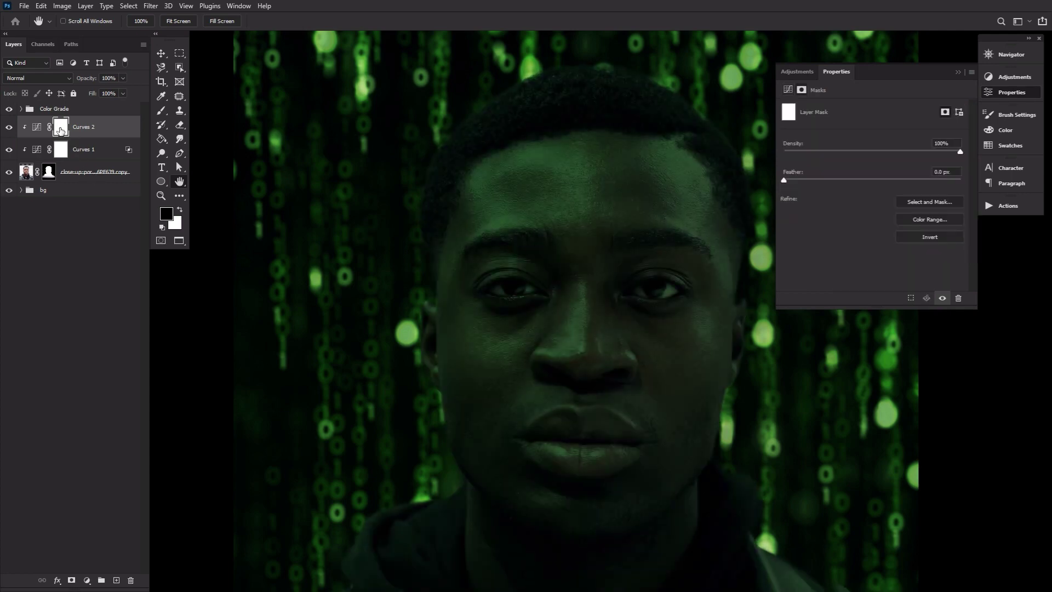
key("ctrl+i")
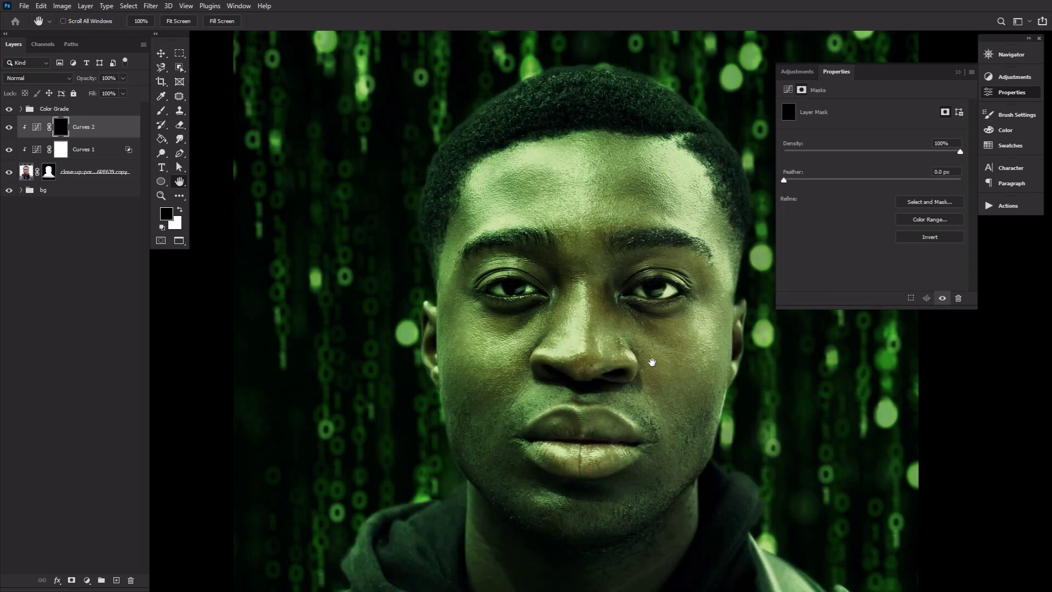
- Paint white on the Curves 2 mask with a large soft brush, 500 to 900 px, to darken the neck, shirt opening and lower jacket
left_click_drag(587, 417, 554, 190)
left_click(161, 110)
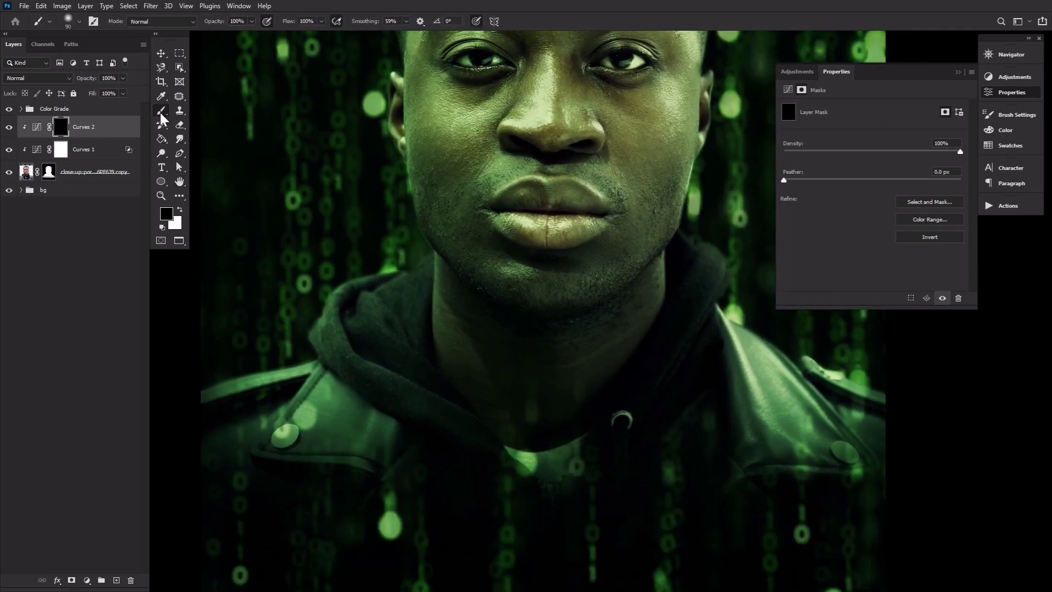
left_click(180, 210)
key("bracketright")
key("bracketright")
key("bracketright")
key("bracketright")
key("bracketright")
key("bracketright")
key("bracketright")
key("bracketright")
key("bracketright")
key("bracketright")
key("bracketright")
key("bracketright")
key("bracketright")
key("bracketright")
key("bracketright")
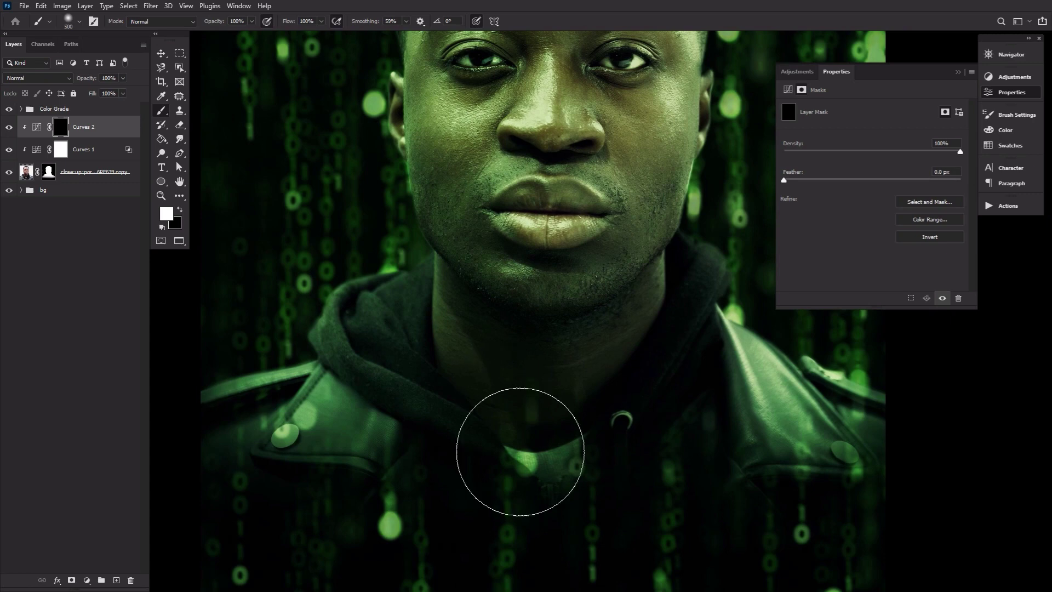
key("bracketleft")
left_click(524, 392)
key("bracketleft")
key("bracketleft")
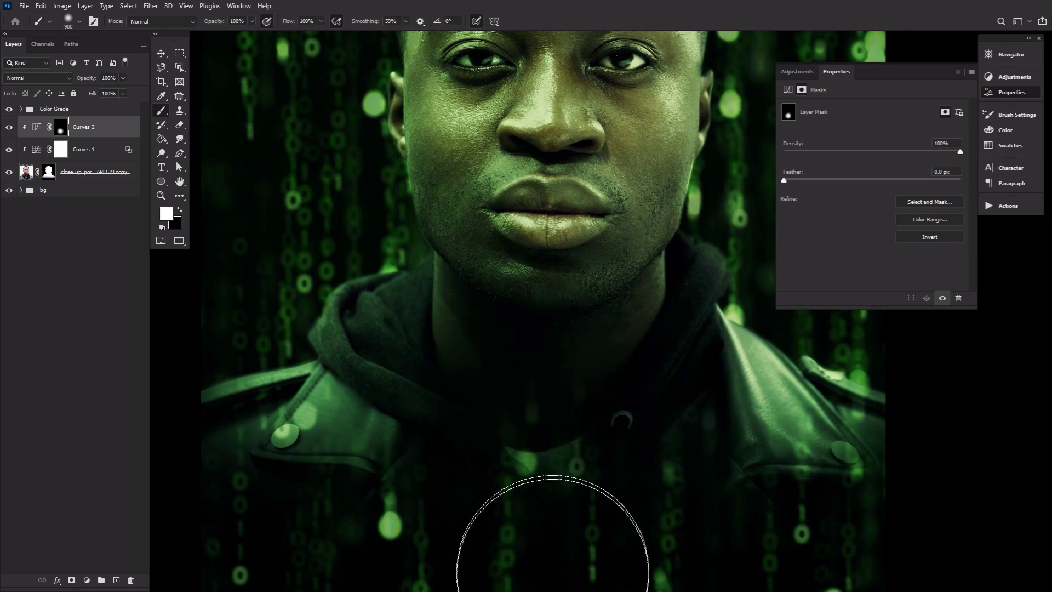
left_click_drag(602, 461, 1041, 564)
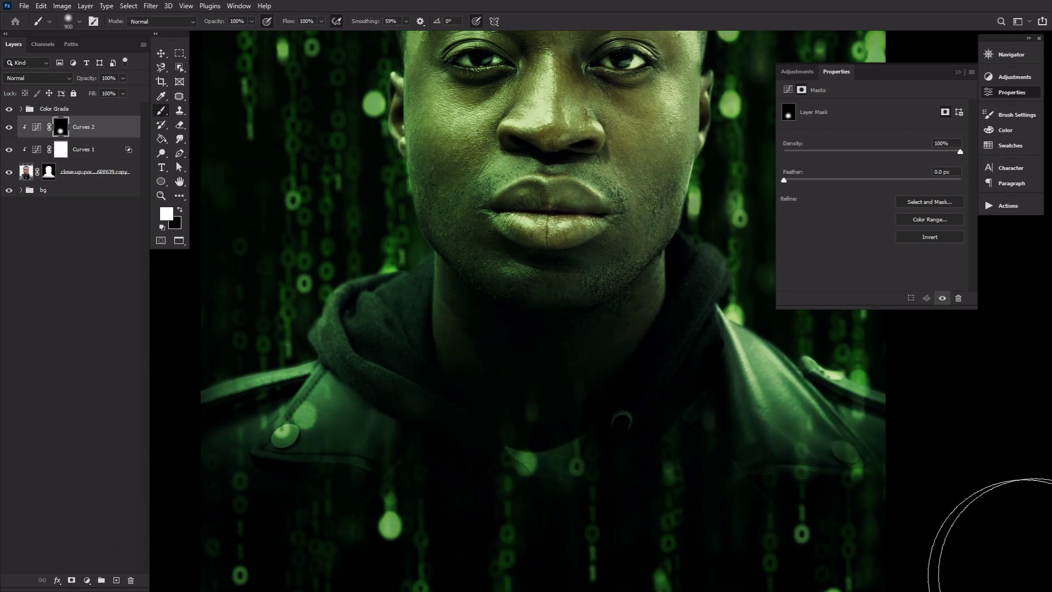
key("bracketleft")
key("bracketleft")
key("bracketleft")
key("bracketleft")
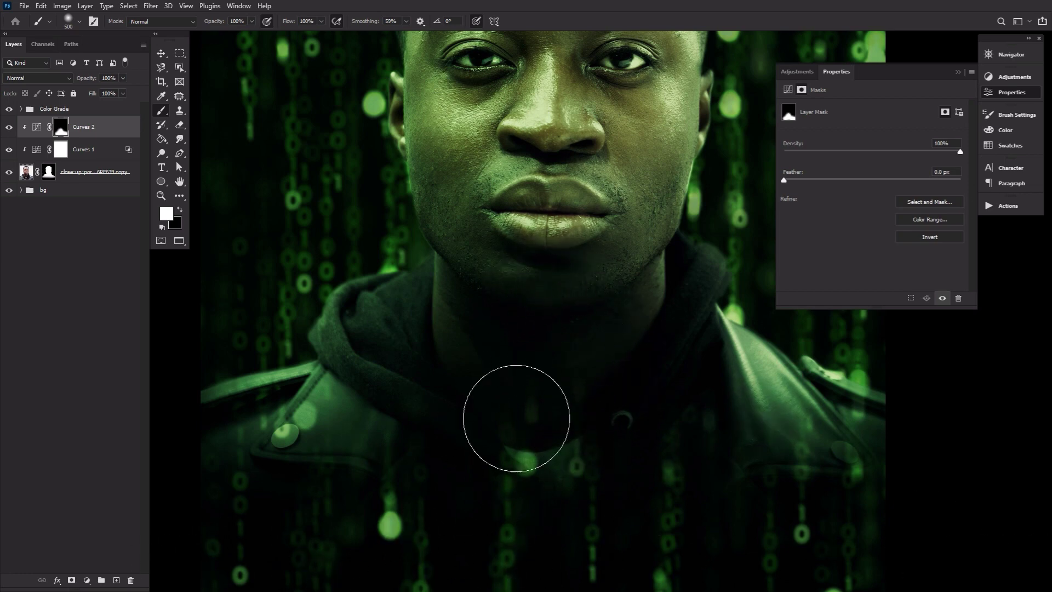
- Add a third Curves layer clipped to the portrait and move its Green channel white point inward to about the midpoint
left_click_drag(550, 185, 540, 400)
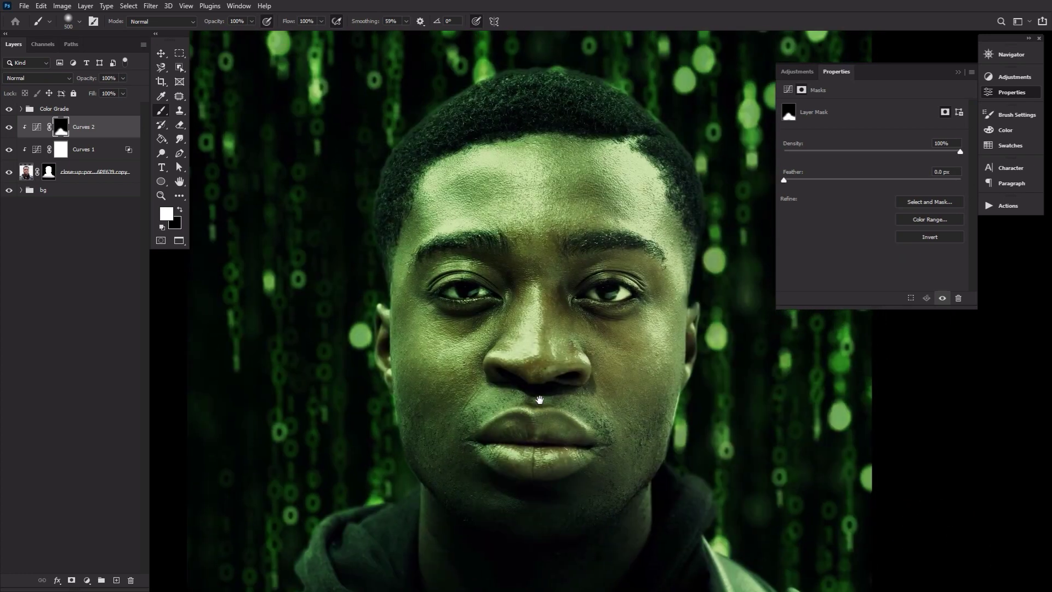
left_click(996, 80)
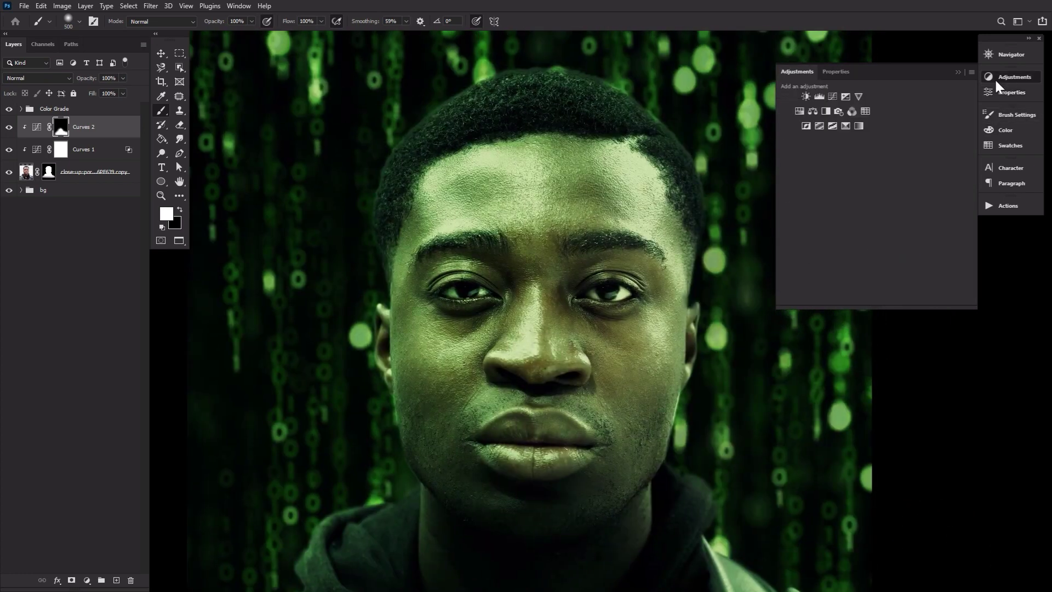
left_click(832, 97)
left_click(122, 137, "alt")
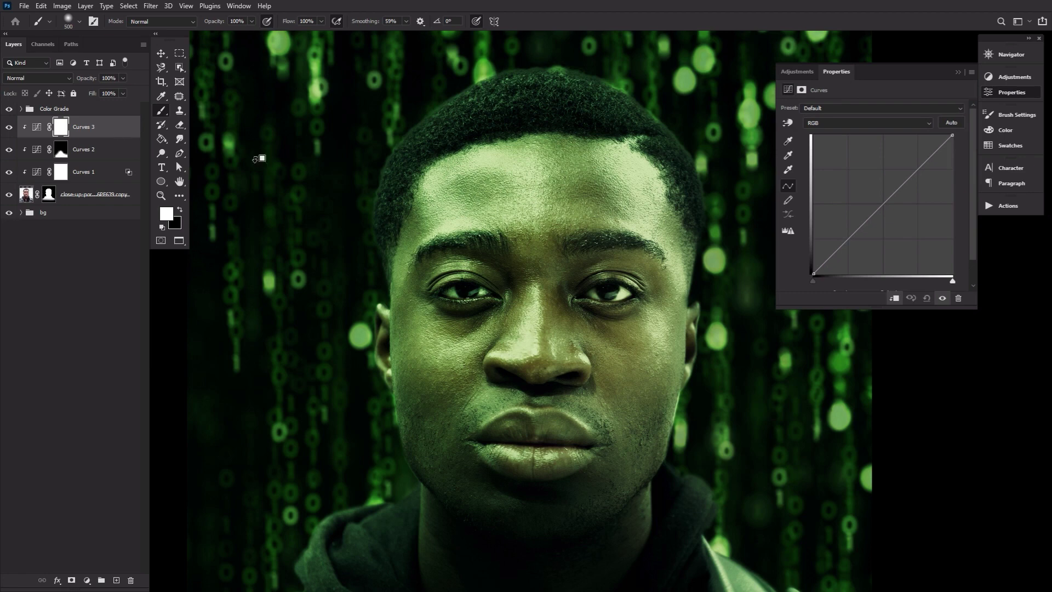
left_click(870, 125)
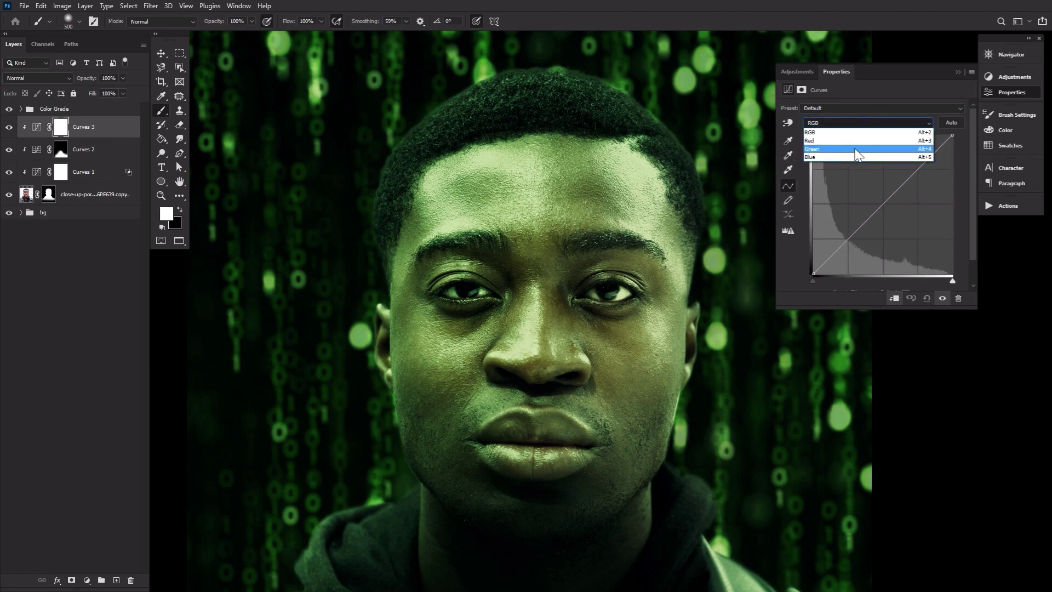
left_click(871, 137)
left_click_drag(953, 135, 860, 135)
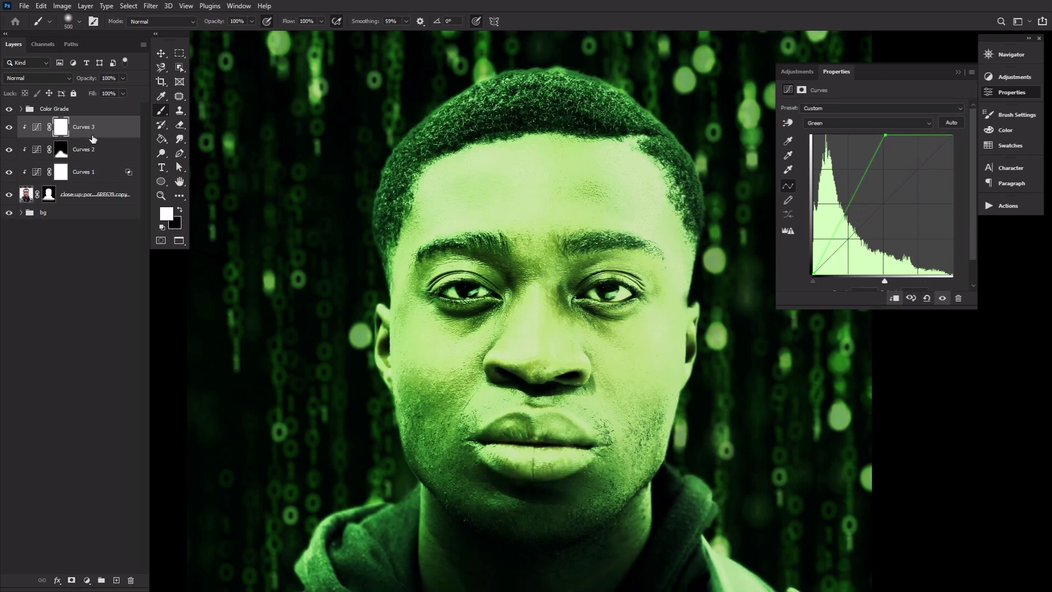
- Invert the Curves 3 mask to black and paint white around the hair, ears, jaw and shoulder edges with a soft brush up to 400 px
left_click(62, 129)
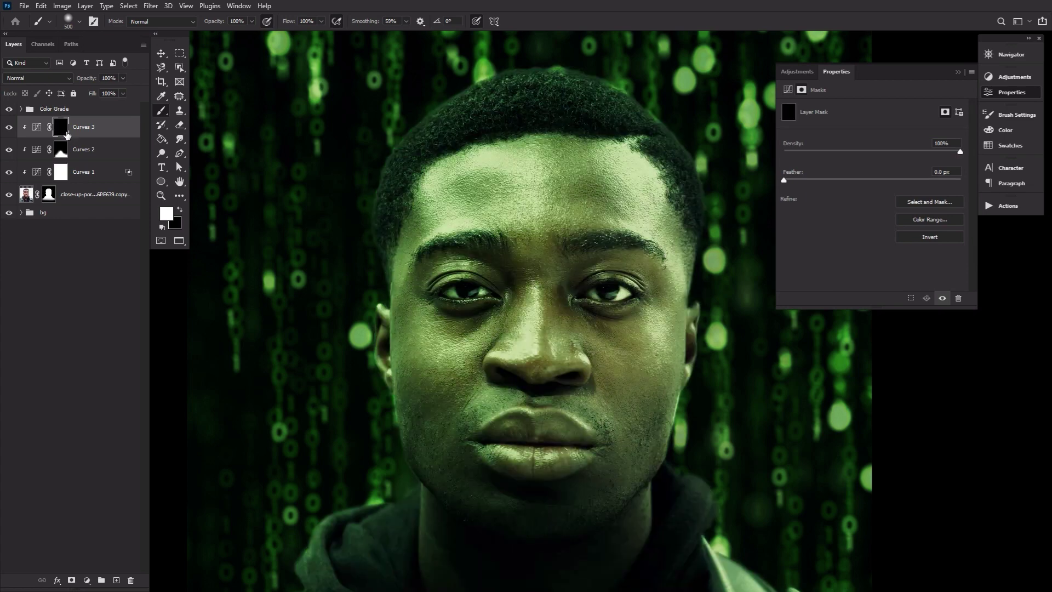
key("bracketleft")
key("bracketleft")
key("bracketleft")
mouse_move(608, 83)
left_mouse_down()
mouse_move(409, 94)
mouse_move(721, 122)
mouse_move(713, 384)
left_mouse_up()
key("bracketright")
key("bracketright")
mouse_move(336, 314)
left_mouse_down()
mouse_move(419, 507)
mouse_move(235, 555)
left_mouse_up()
mouse_move(765, 556)
left_mouse_down()
mouse_move(672, 507)
mouse_move(749, 66)
left_mouse_up()
key("ctrl+z")
left_click_drag(722, 418, 715, 345)
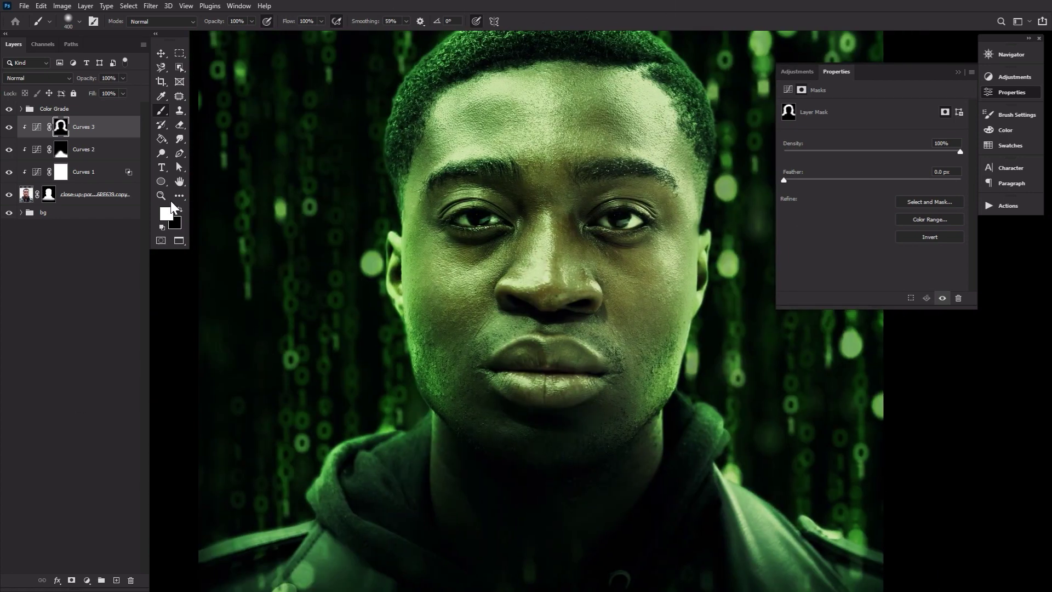
- Add a new layer clipped to the portrait above Curves 3, with Screen blend mode and 49% opacity
left_click(161, 196)
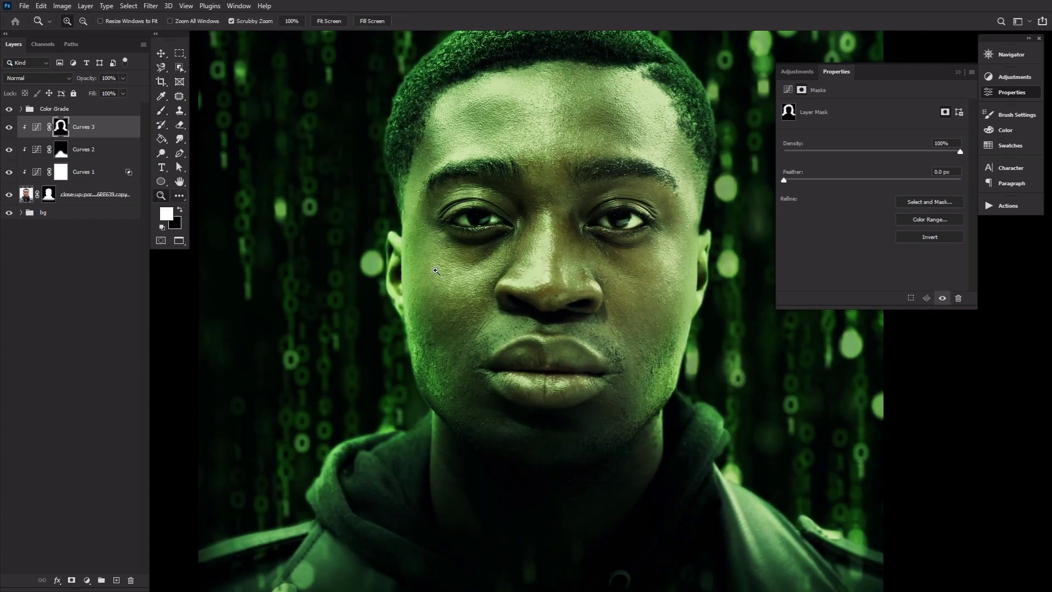
left_click(502, 291, "alt")
left_click(181, 183)
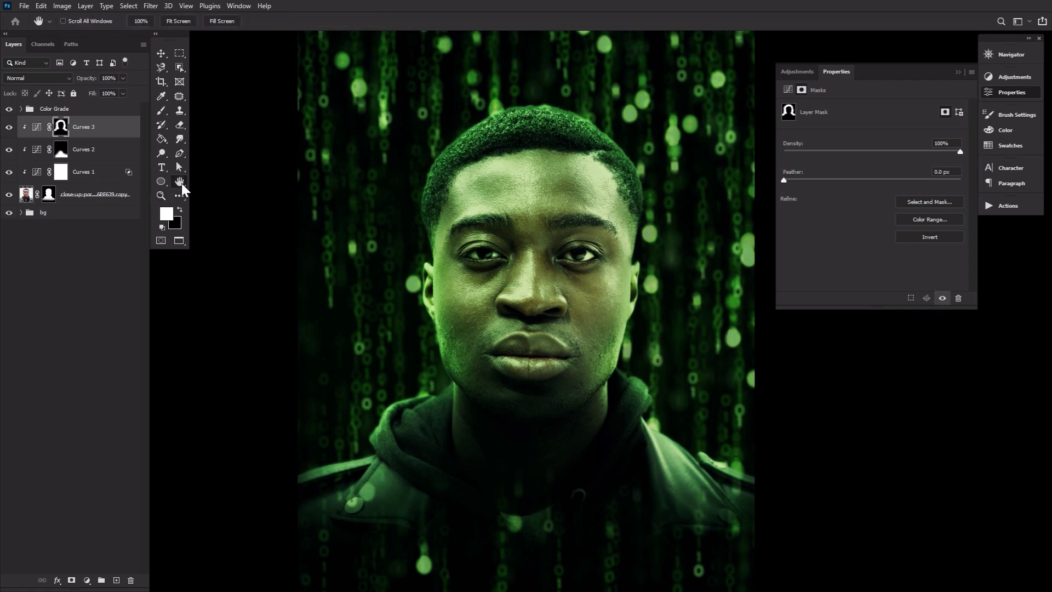
left_click(117, 579)
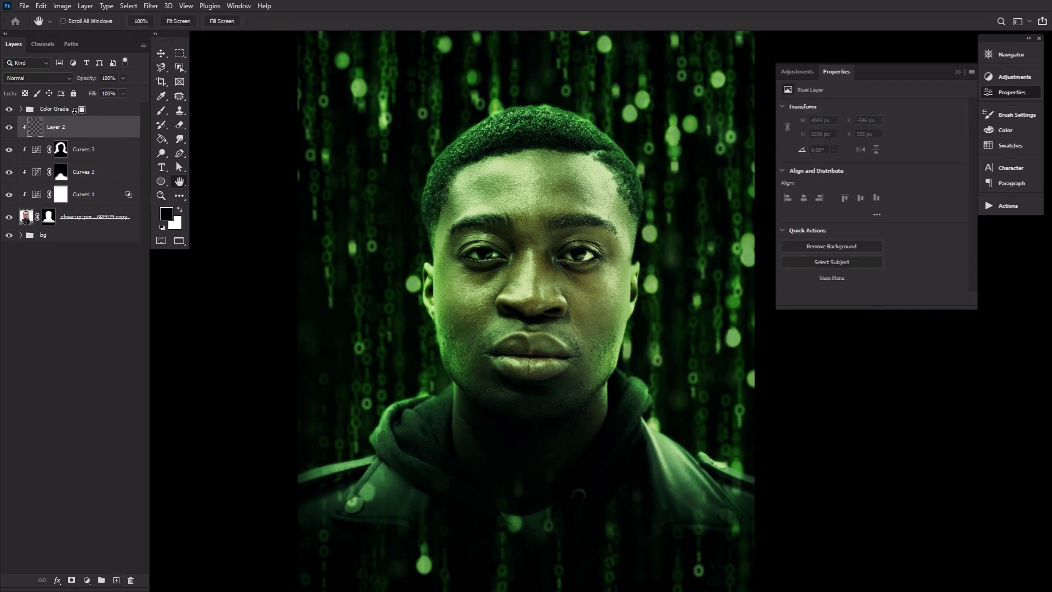
left_click(46, 78)
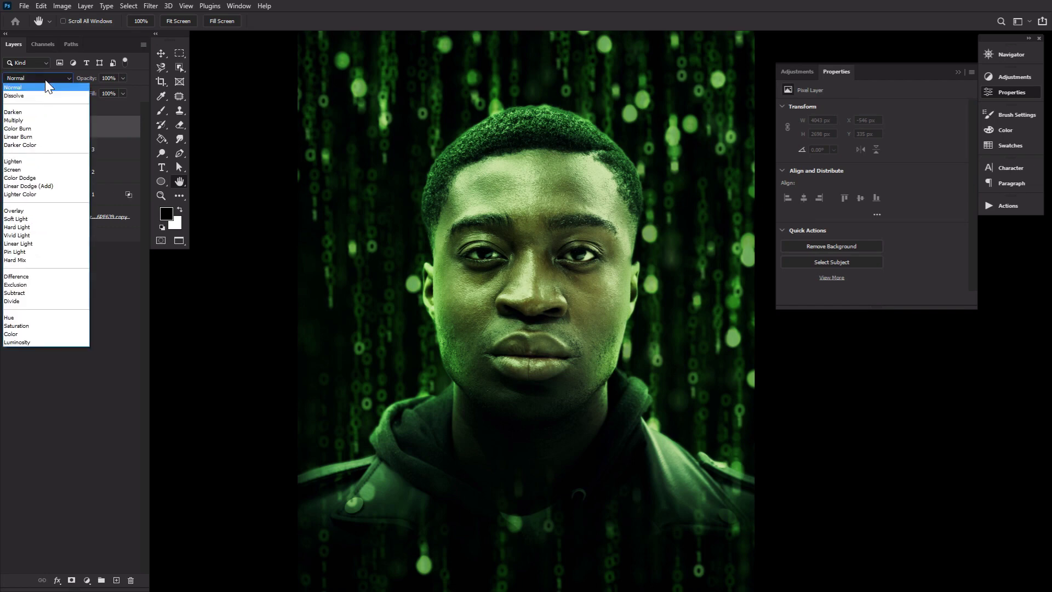
left_click(41, 167)
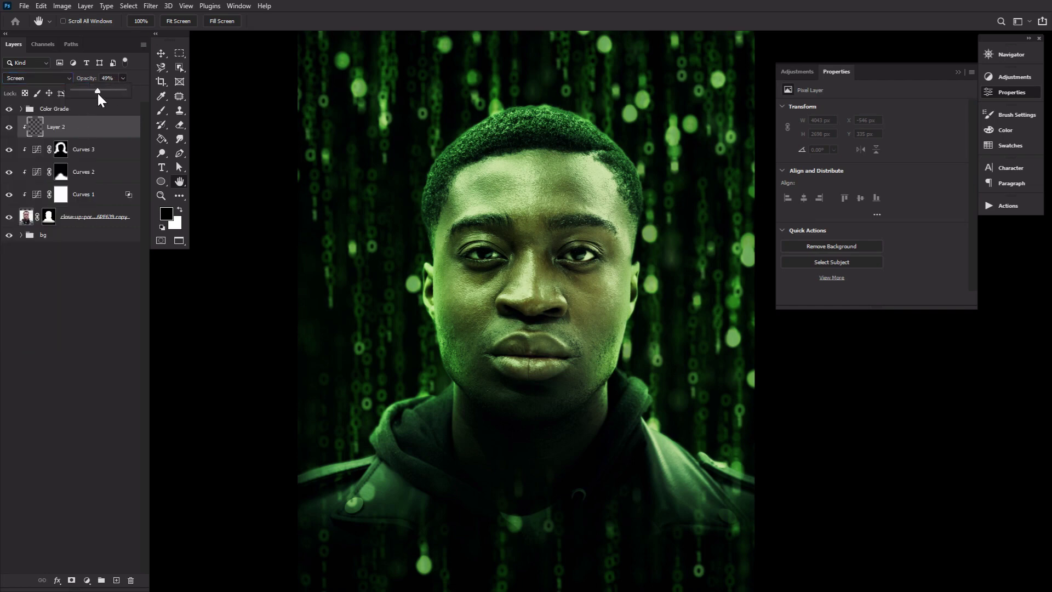
- Choose the Brush tool and set the foreground color to bright yellow-green #b0ff33
left_click(162, 113)
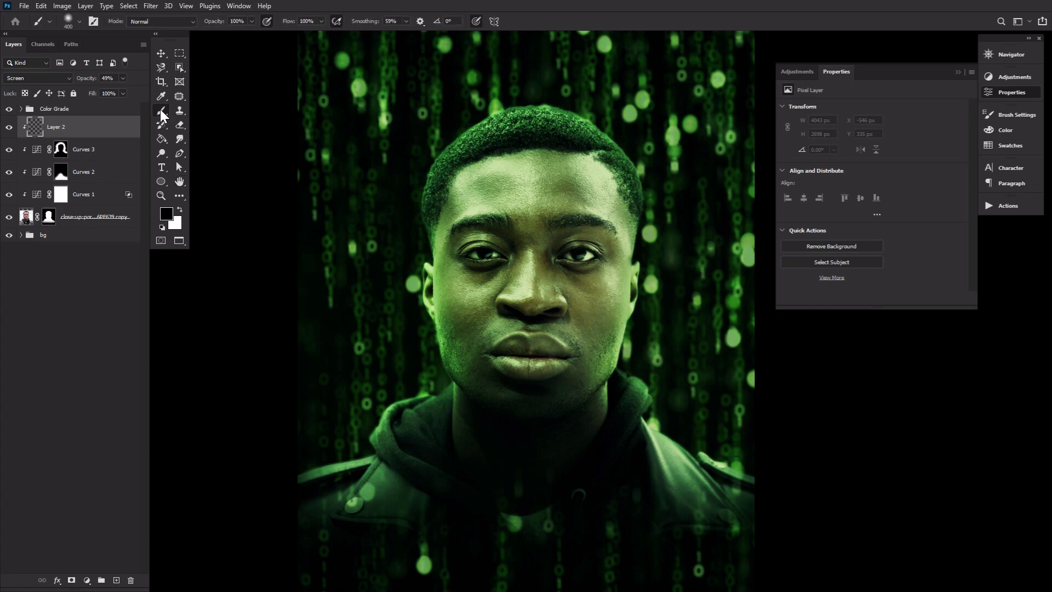
left_click(161, 213)
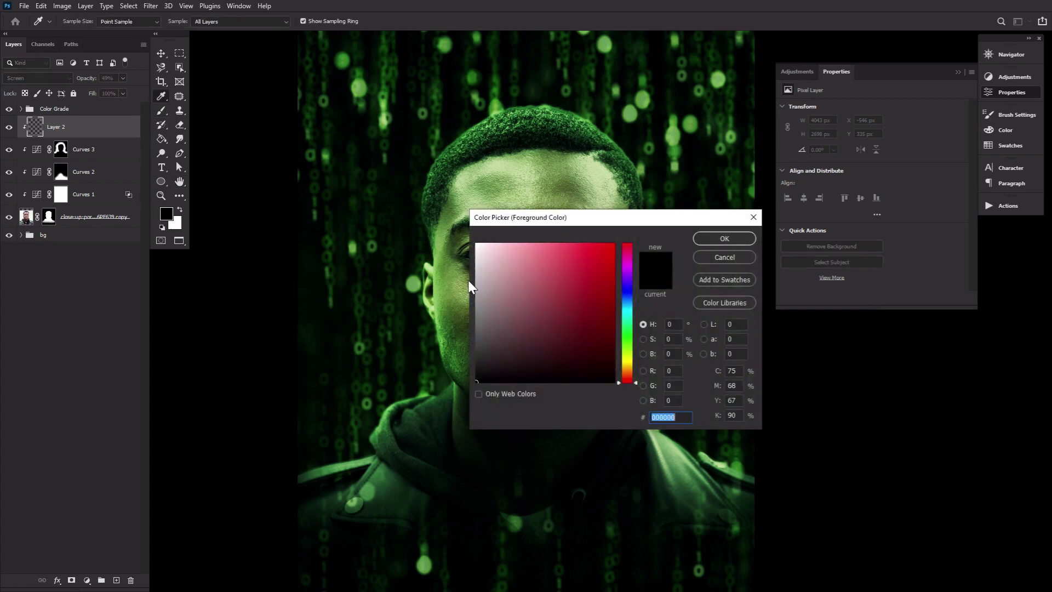
left_click(631, 355)
left_click_drag(583, 258, 585, 213)
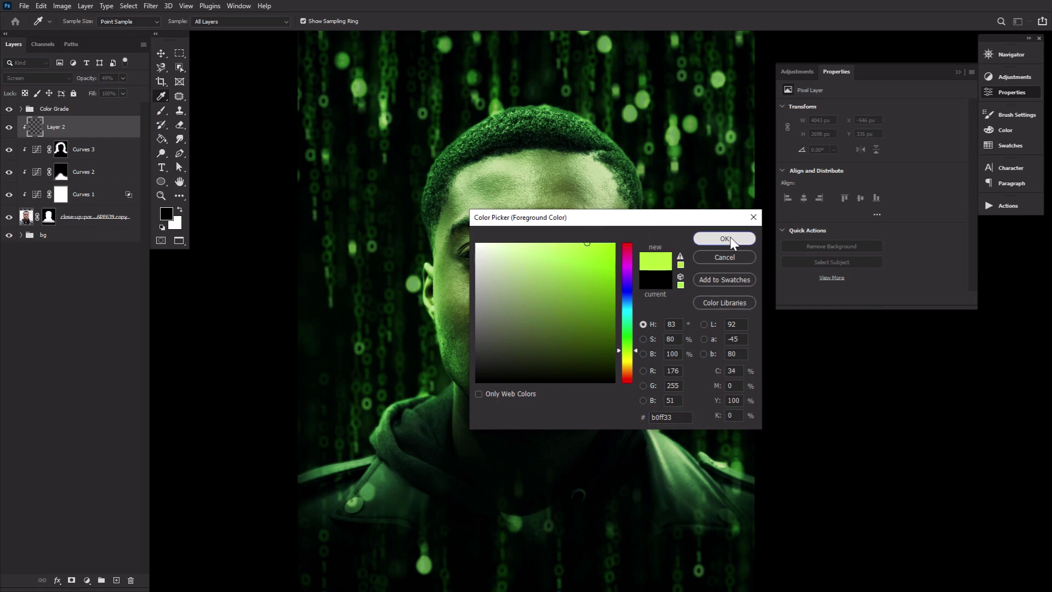
left_click(715, 238)
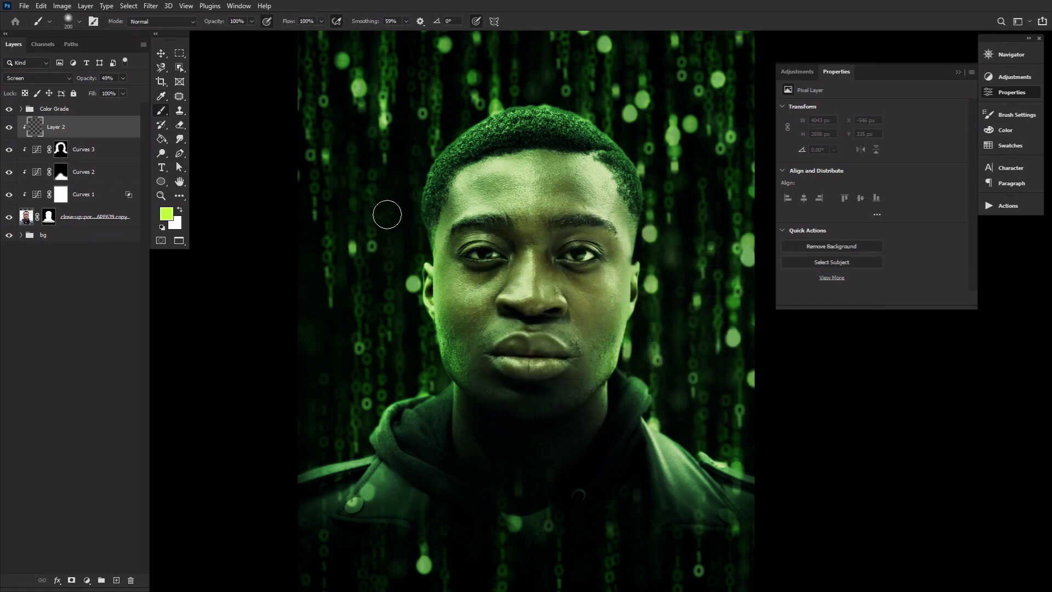
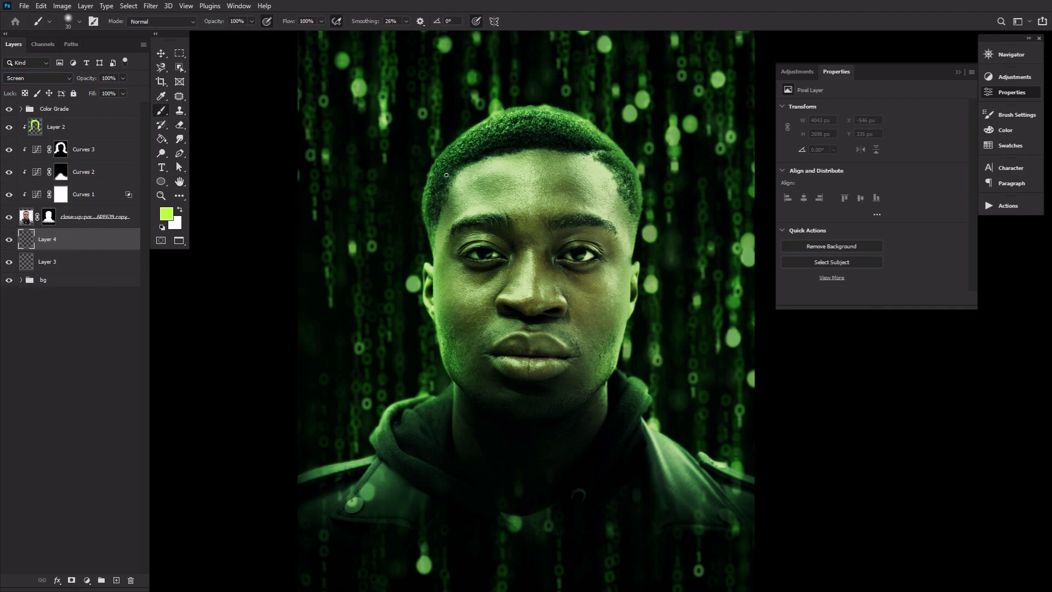
- Paint a large yellow-green glow on Layer 4 behind the head and shoulders with a soft brush up to 1500 px
key("bracketright")
key("bracketright")
key("bracketright")
key("bracketright")
key("bracketright")
key("bracketright")
key("bracketright")
key("bracketright")
key("bracketright")
key("bracketright")
key("bracketright")
key("bracketright")
key("bracketright")
key("bracketright")
key("bracketright")
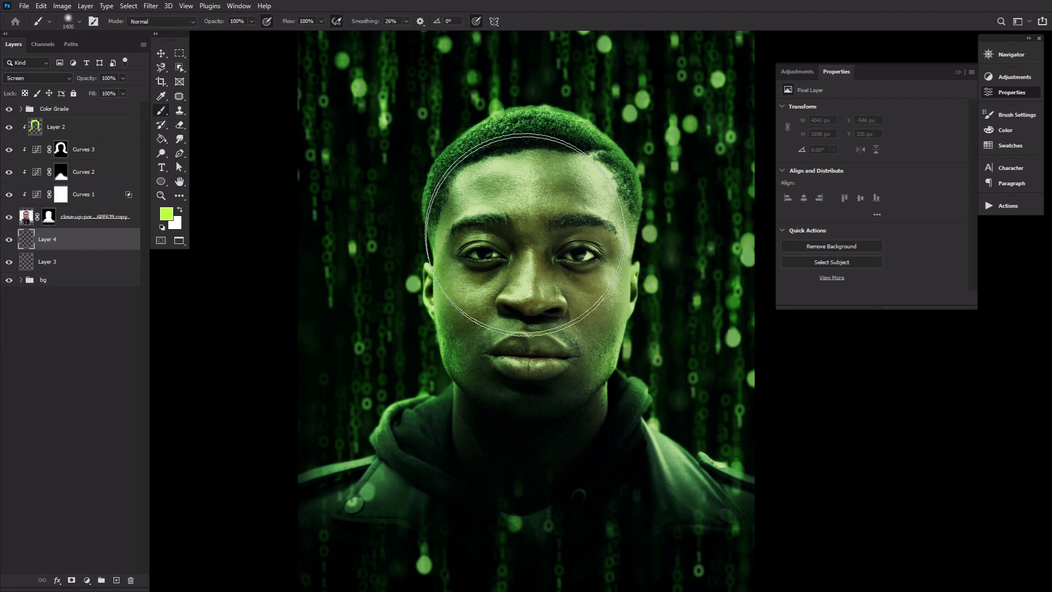
left_click(524, 238)
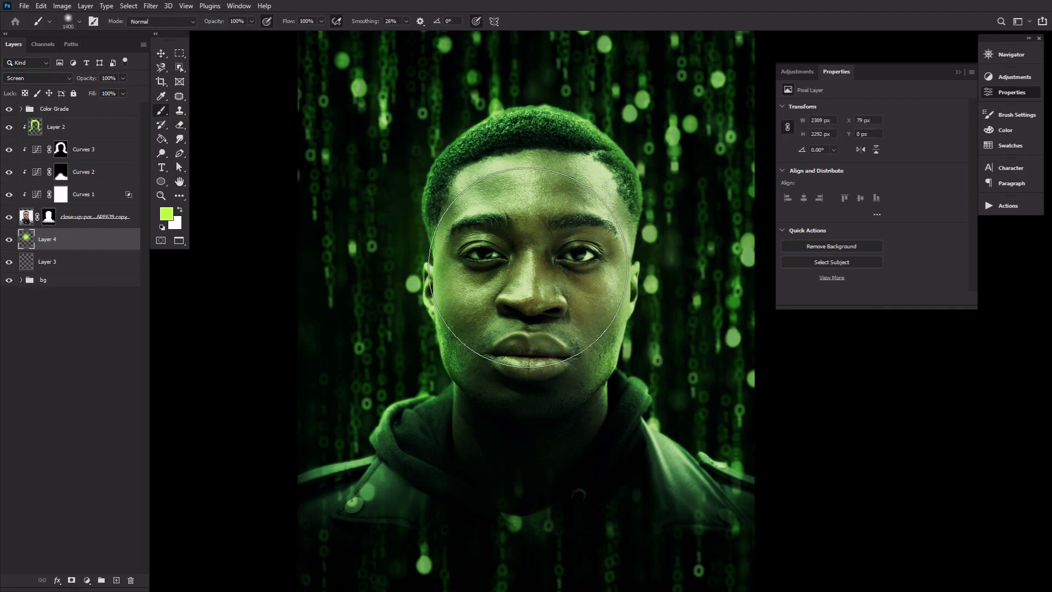
left_click(528, 304)
left_click(514, 441)
key("bracketleft")
mouse_move(618, 479)
left_mouse_down()
mouse_move(505, 461)
mouse_move(385, 467)
mouse_move(525, 467)
mouse_move(607, 481)
mouse_move(624, 469)
mouse_move(430, 458)
mouse_move(534, 450)
mouse_move(544, 401)
left_mouse_up()
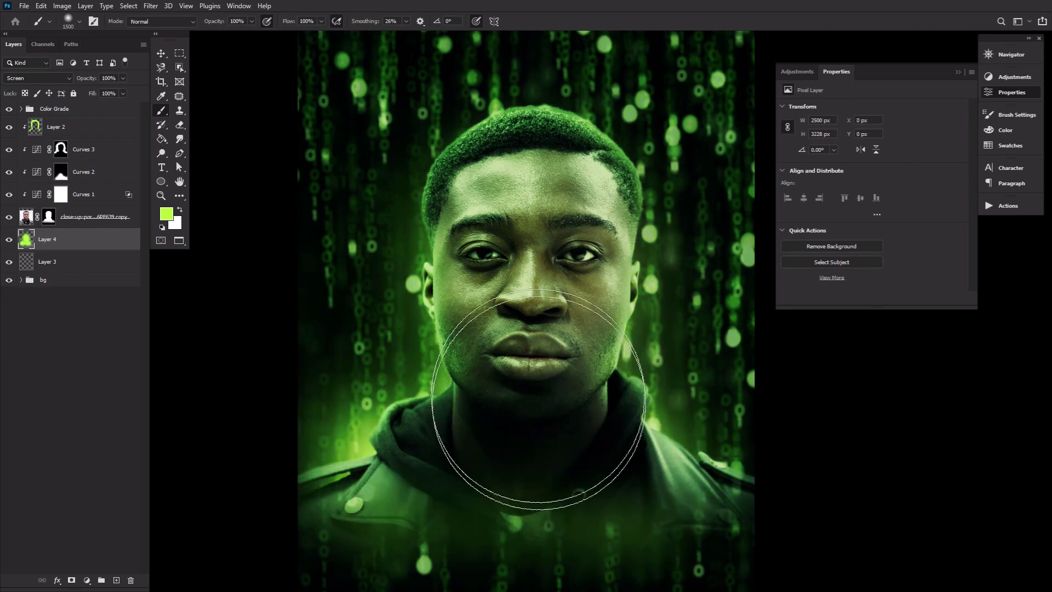
- Paint a tighter yellow-green glow on Layer 3 behind the subject with a soft 1200 px brush
left_click(109, 262)
key("bracketleft")
left_click_drag(546, 264, 340, 446)
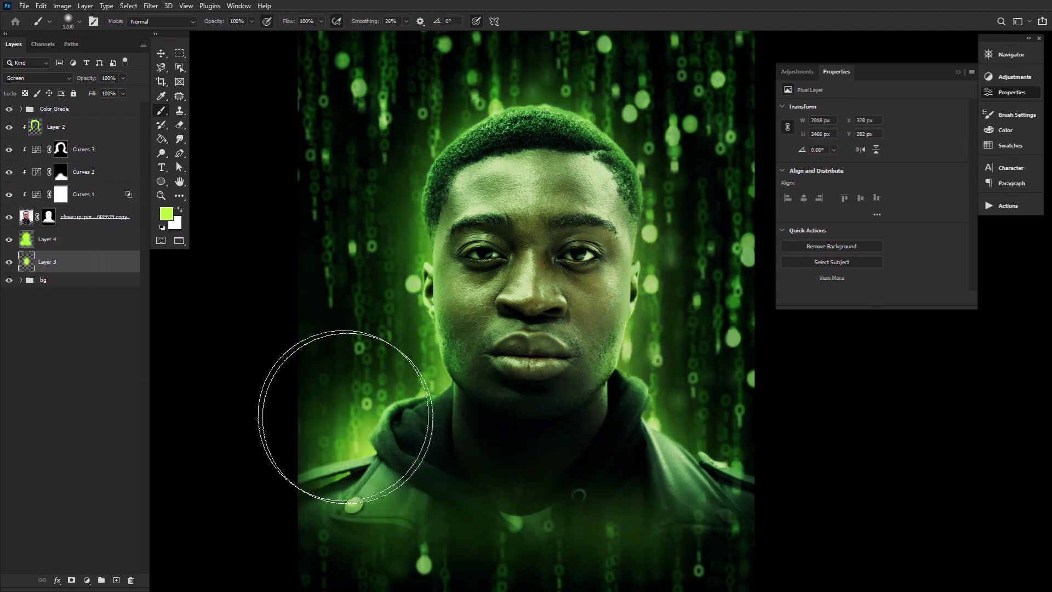
- Set Layer 4's opacity to 50%
left_click(85, 241, "ctrl")
key("Return")
left_click(102, 245)
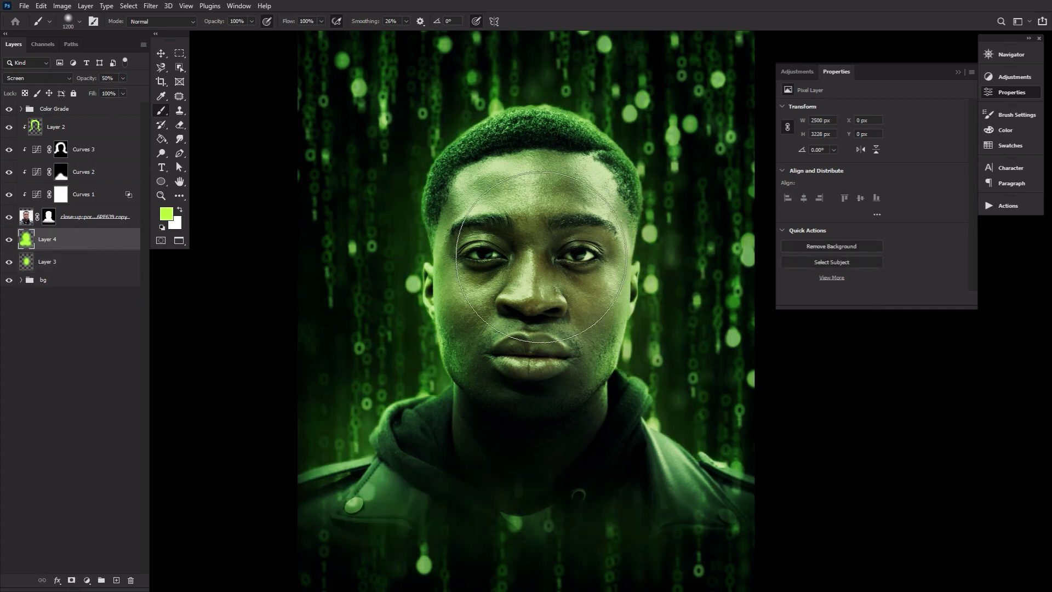
- Erase Layer 4's glow along the lower edge of the poster with a large soft eraser
left_click(179, 124)
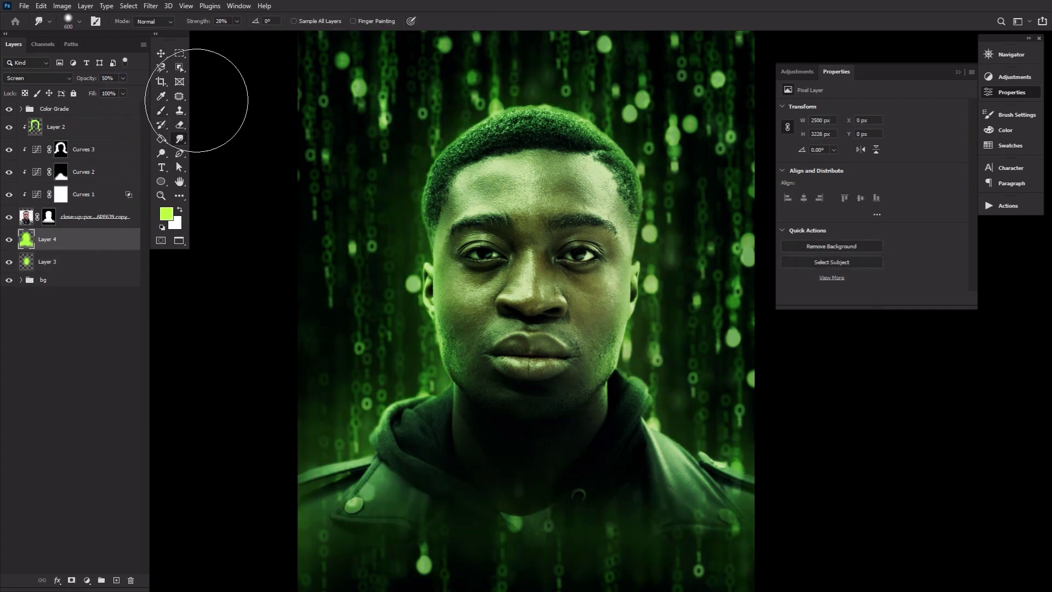
key("bracketright")
key("bracketright")
key("bracketright")
key("bracketright")
key("bracketright")
key("bracketright")
key("bracketright")
key("bracketright")
key("bracketright")
key("bracketright")
key("bracketright")
key("bracketright")
key("bracketright")
key("bracketright")
key("bracketright")
key("bracketright")
mouse_move(549, 550)
left_mouse_down()
mouse_move(518, 533)
mouse_move(175, 591)
left_mouse_up()
key("bracketleft")
key("bracketleft")
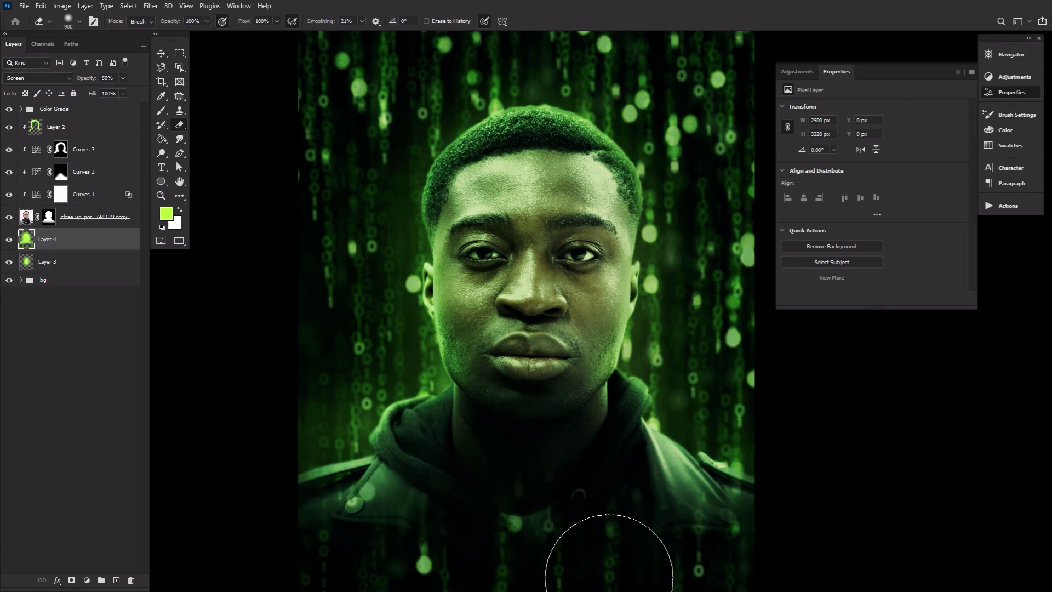
- Duplicate the masked portrait layer and place the copy directly beneath the original
left_click(179, 182)
left_click(92, 223)
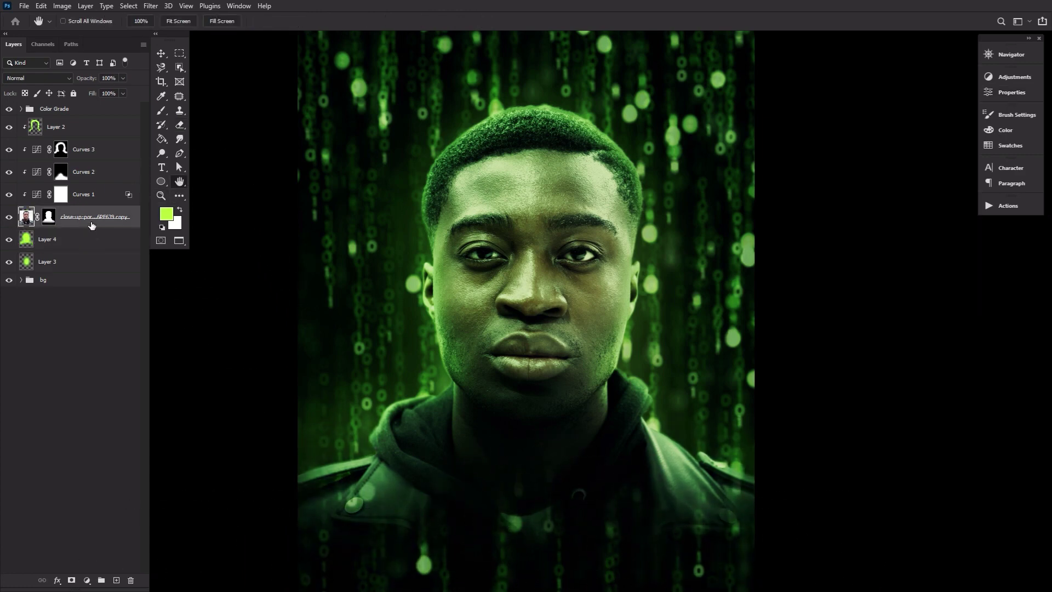
left_click_drag(92, 223, 92, 244)
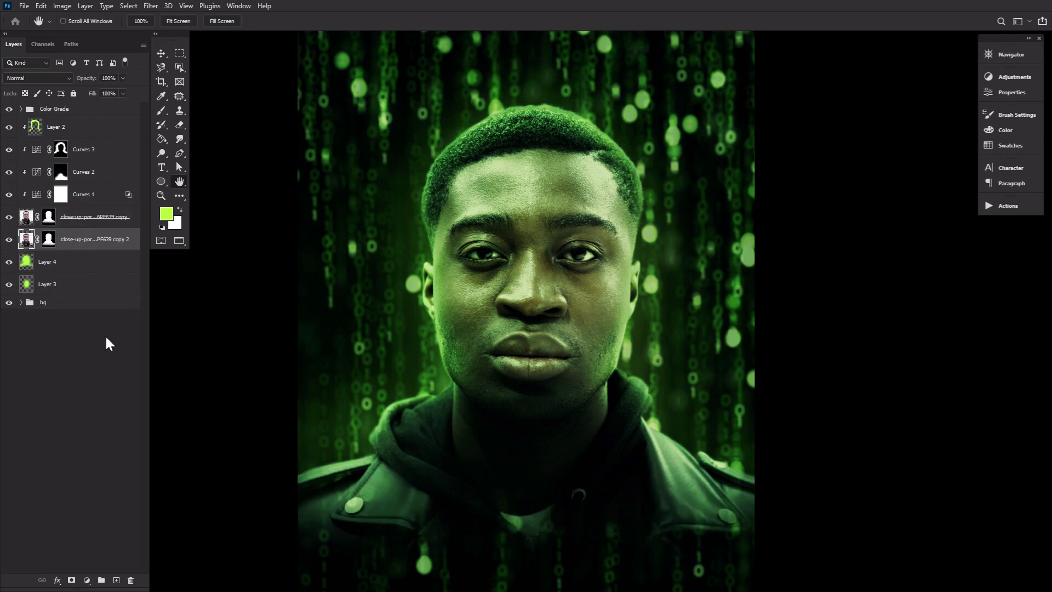
- Add a Color Overlay in yellow-green #b0ff33 to the lower portrait copy
left_click(57, 581)
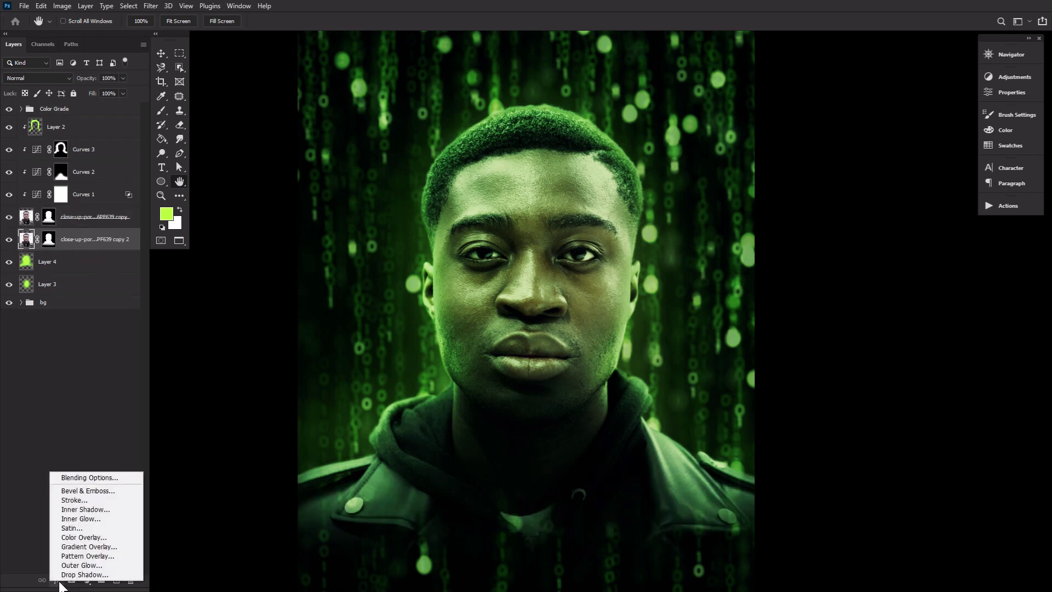
left_click(96, 538)
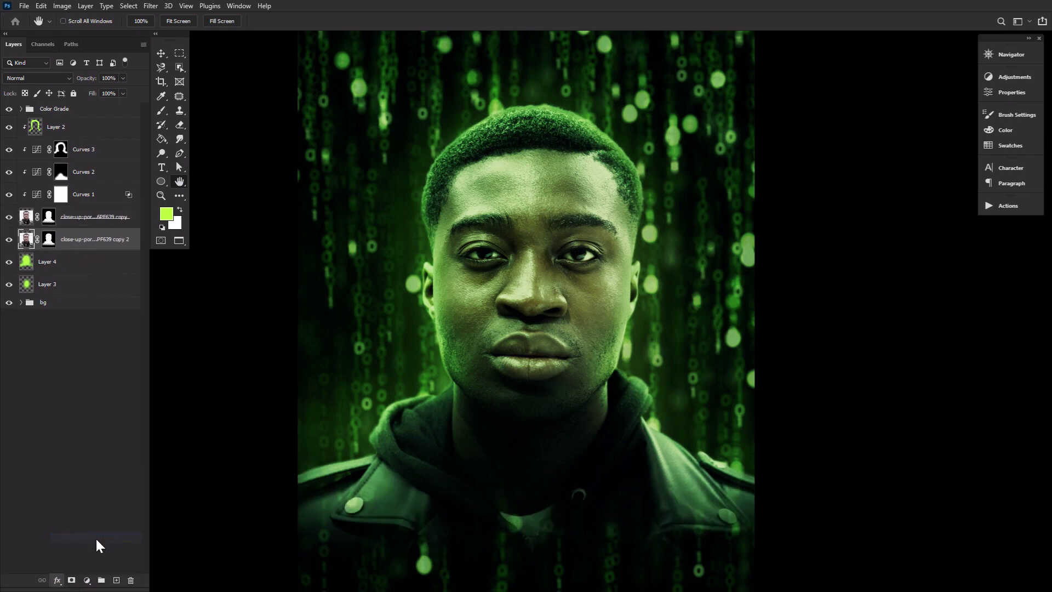
left_click(638, 352)
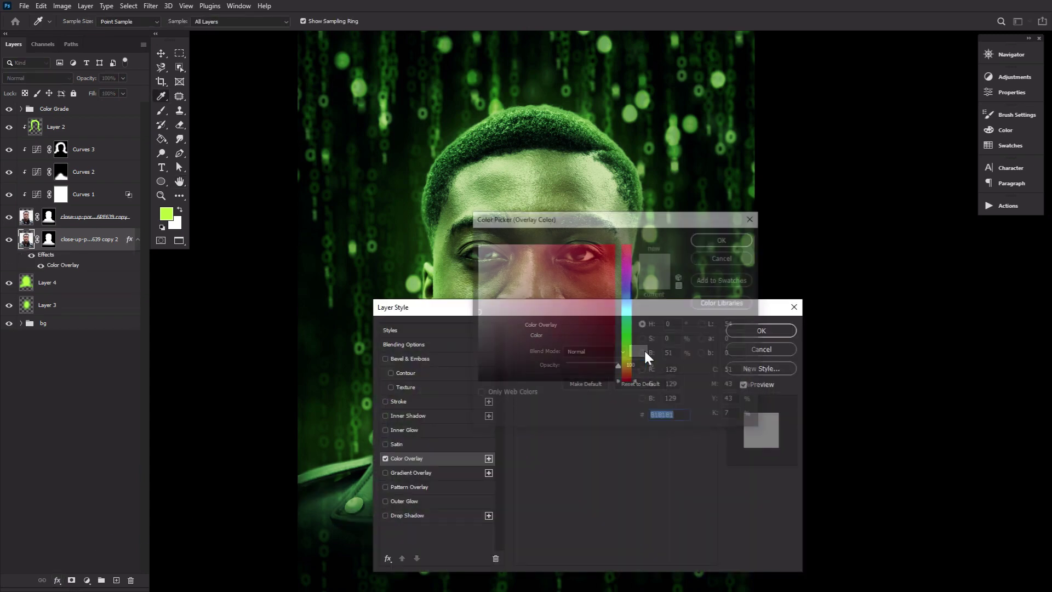
left_click(162, 210)
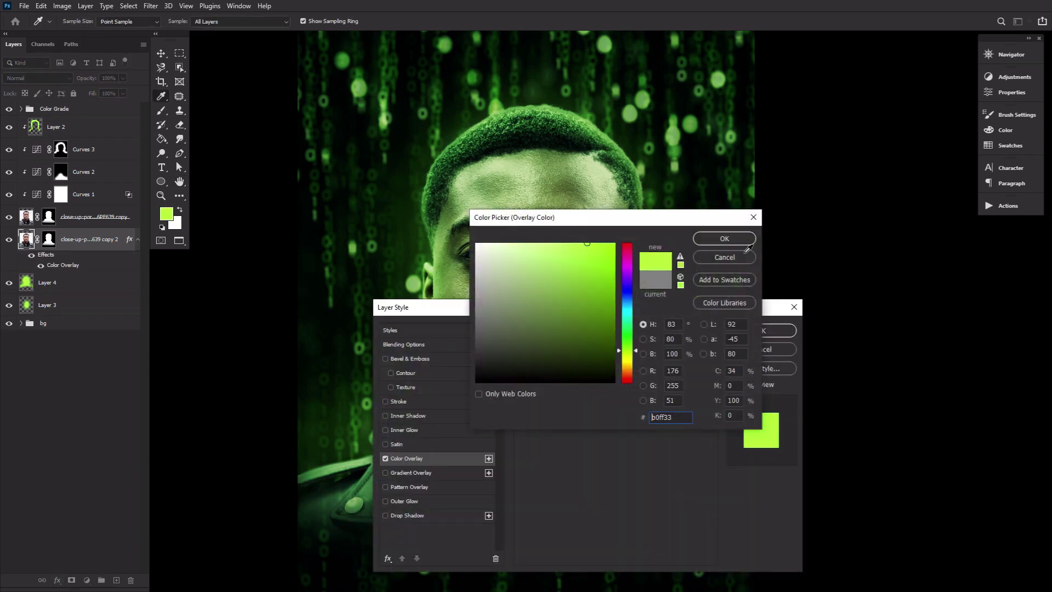
left_click(729, 238)
left_click(778, 331)
key("h")
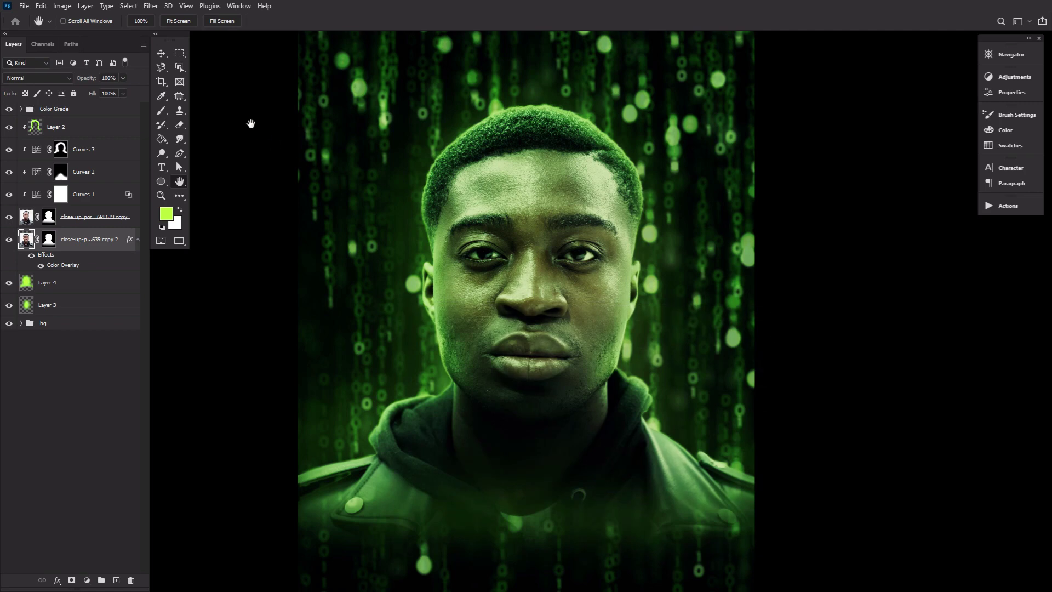
- Nudge the overlay copy slightly upward so it forms a green rim above the head and shoulders
left_click(165, 56)
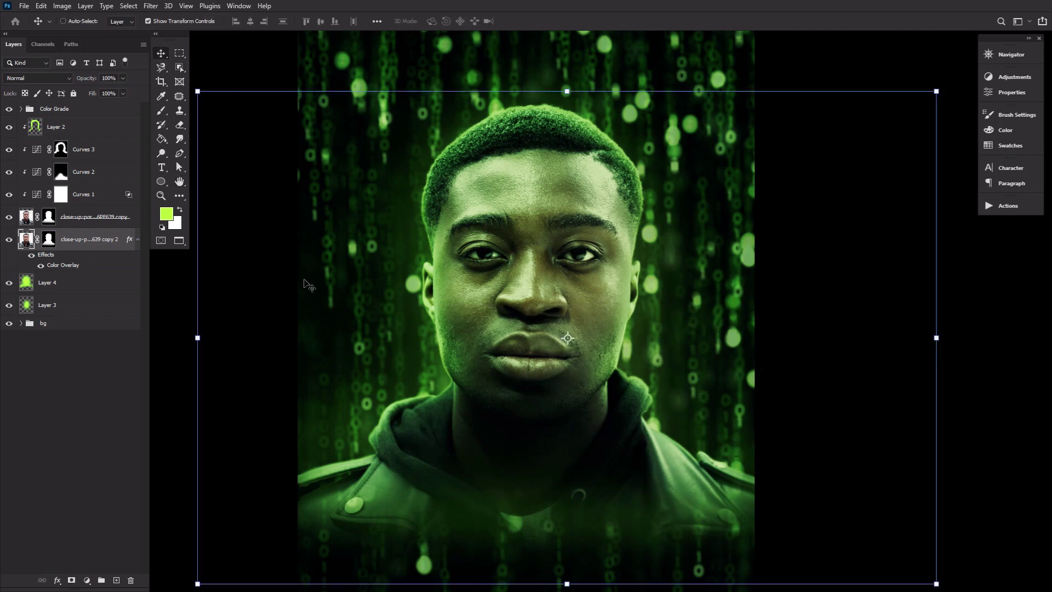
key("shift+Up")
key("shift+Up")
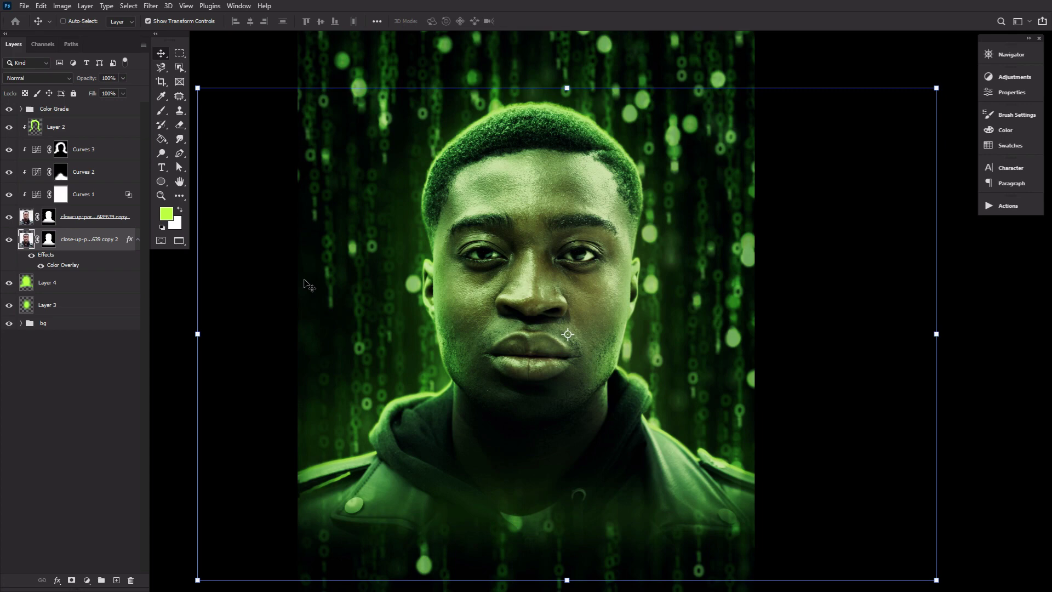
- Apply the rim copy's existing layer mask and add a new white mask to it
left_click(138, 240)
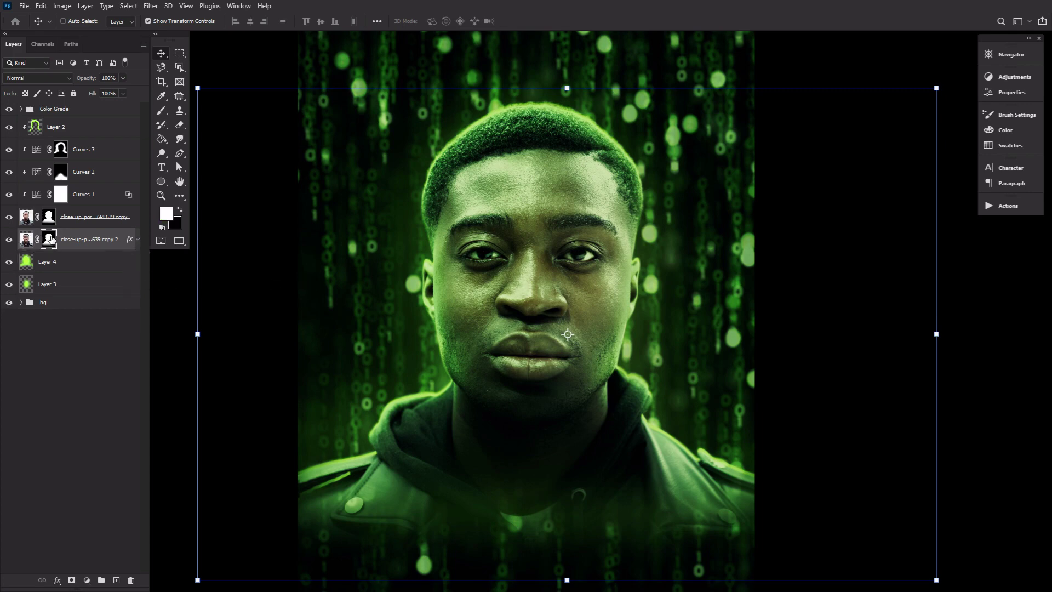
right_click(51, 240)
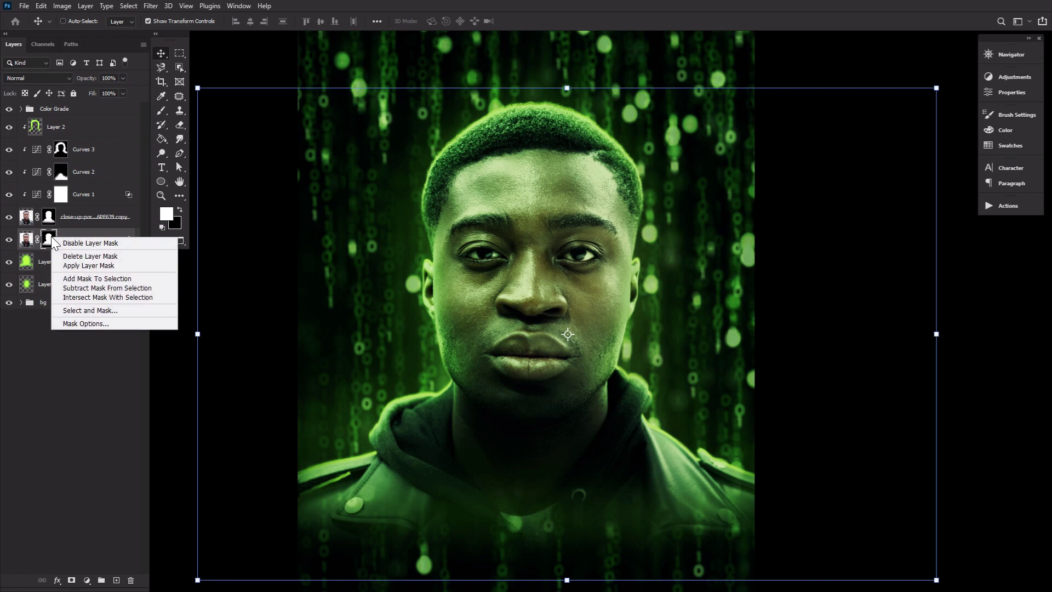
left_click(89, 265)
left_click(71, 581)
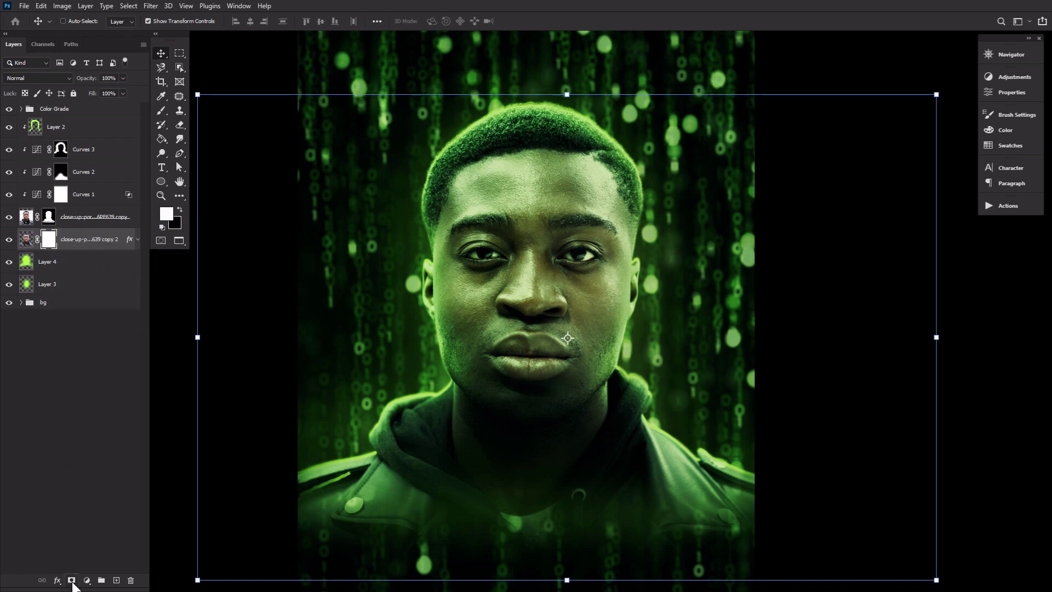
- Paint black on the rim copy's mask over the jacket and lower area with a soft brush, and compare with the layer hidden
left_click(162, 110)
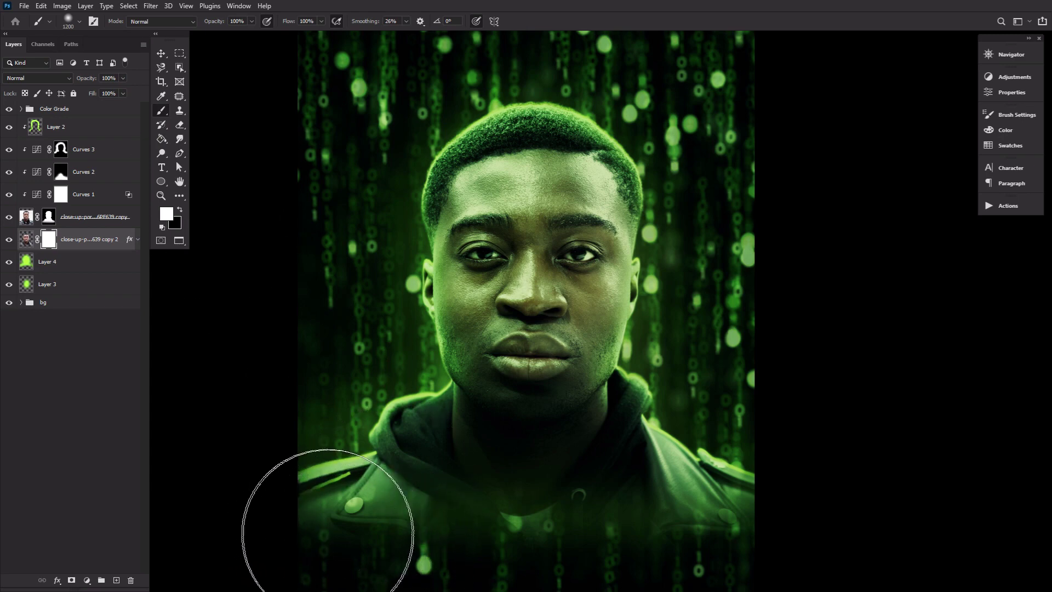
key("bracketleft")
key("bracketleft")
key("x")
key("bracketleft")
key("bracketleft")
mouse_move(323, 529)
left_mouse_down()
mouse_move(282, 527)
mouse_move(613, 528)
mouse_move(610, 480)
left_mouse_up()
key("bracketleft")
key("bracketleft")
key("bracketleft")
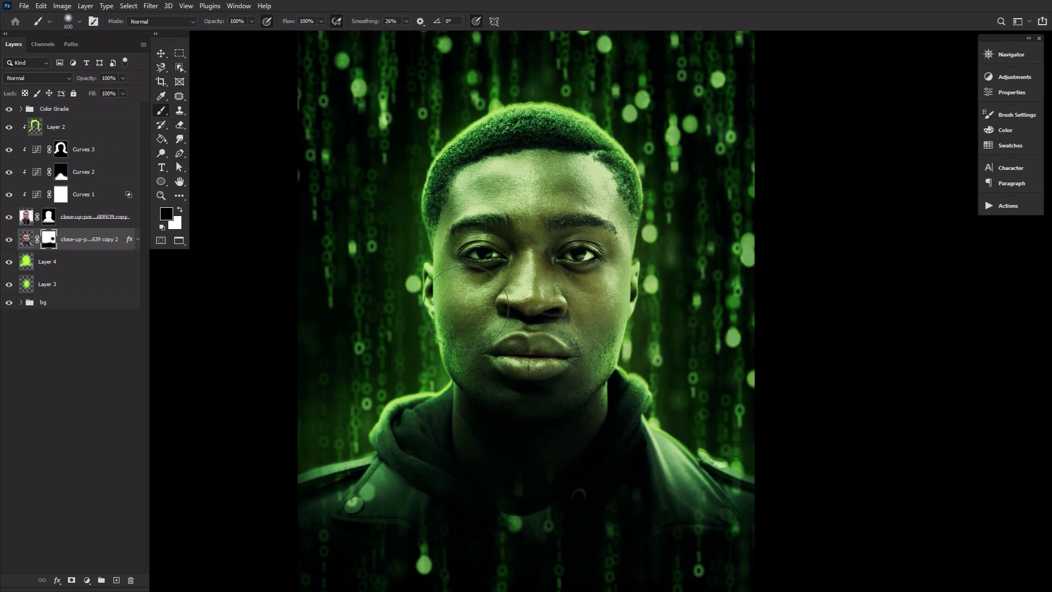
key("bracketleft")
key("bracketleft")
left_click(160, 54)
left_click(9, 240)
left_click(9, 240)
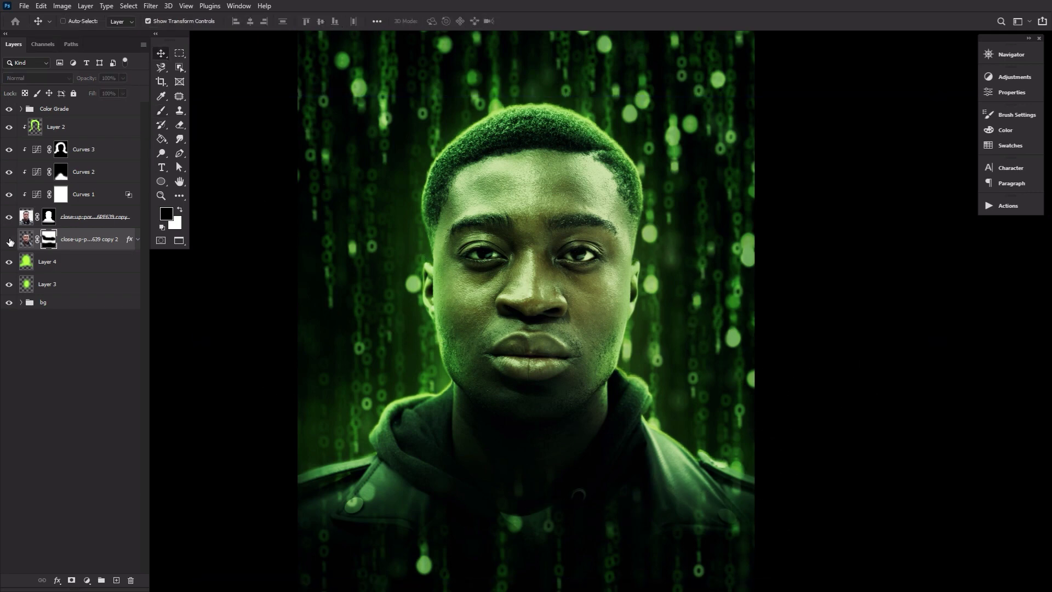
left_click(9, 240)
left_click(9, 240)
- Paint white on the rim copy's mask around the hood edges with a 175 px brush to restore the rim
left_click(161, 110)
left_click(182, 209)
key("bracketleft")
key("bracketleft")
key("bracketleft")
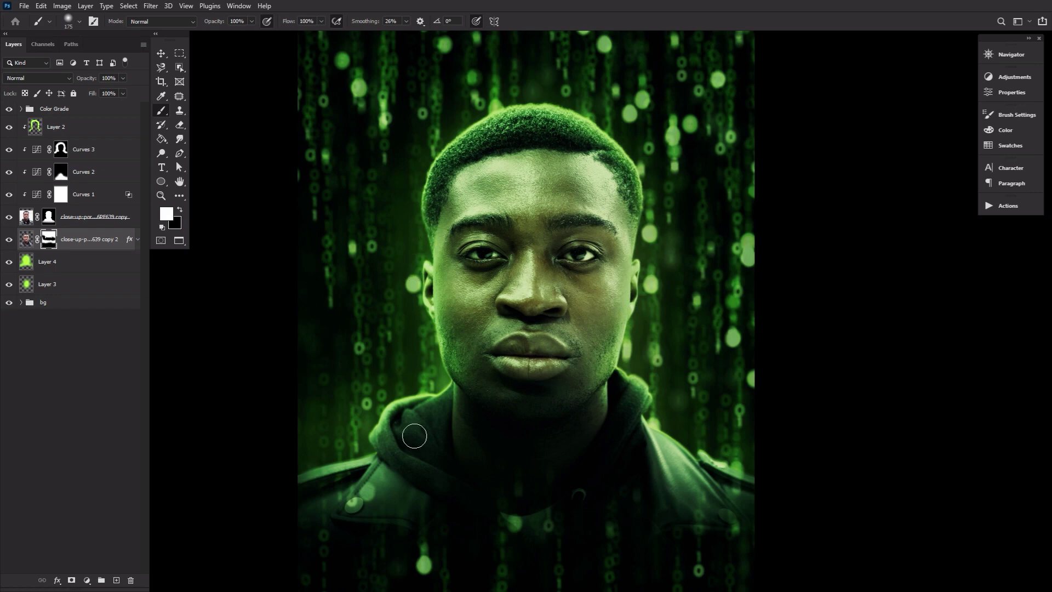
- Group the layers from Layer 3 up to Layer 2 and name the group subject
left_click(179, 180)
left_click_drag(76, 284, 91, 141)
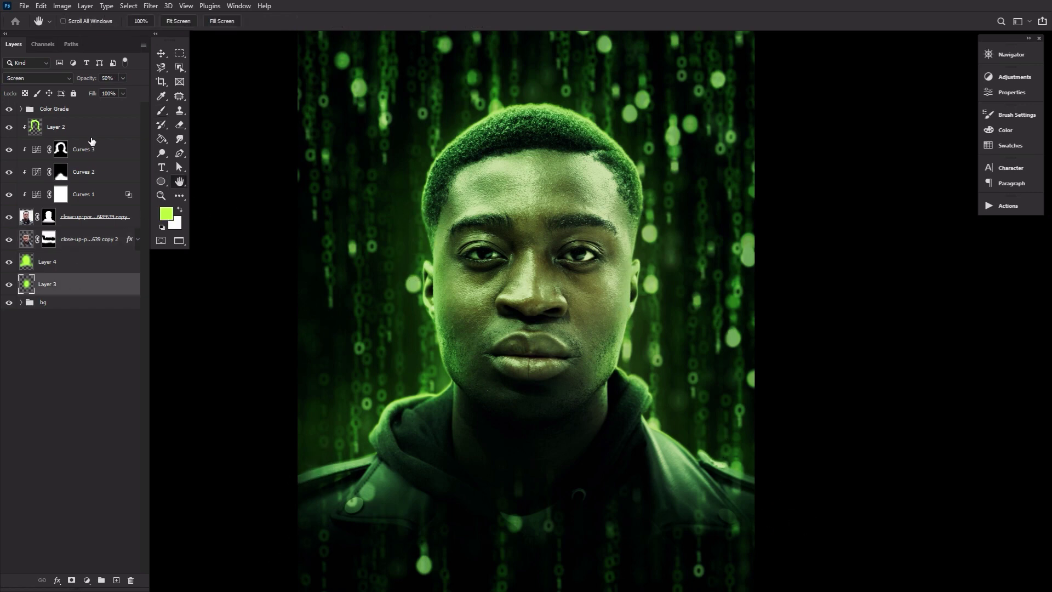
left_click(91, 140, "shift")
key("ctrl+g")
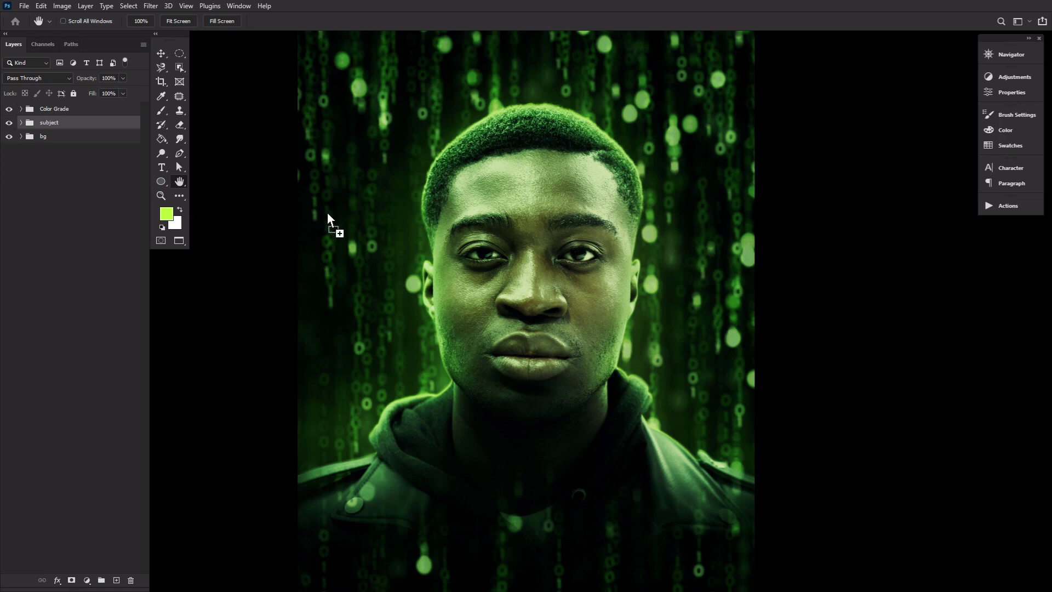
- Place the 004_01_Matrix11 code image above the subject group, scaled to 26.08% over the left-hand eye, in Screen mode
key("ctrl+t")
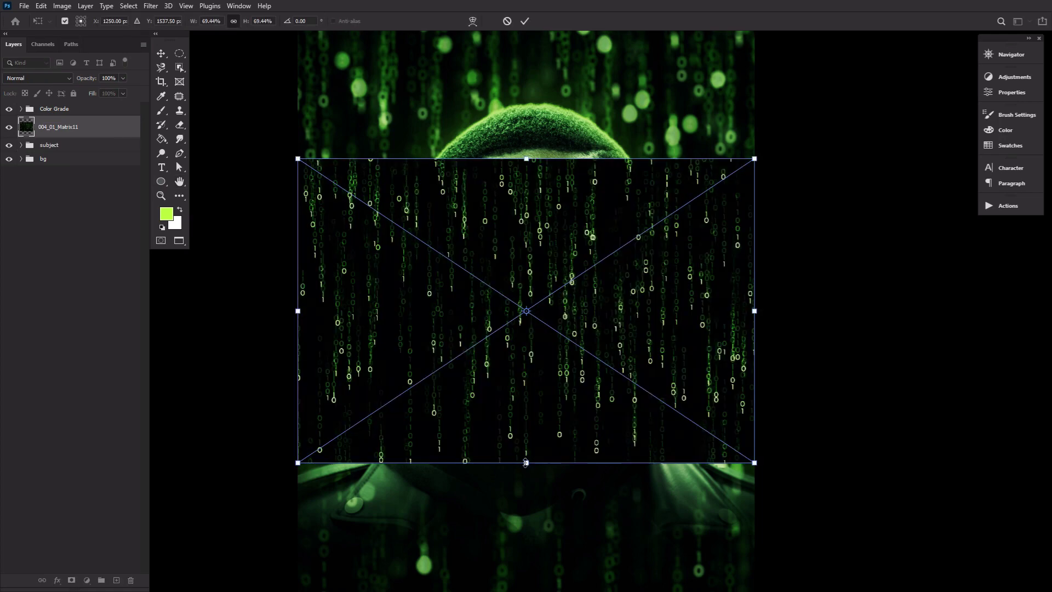
left_click_drag(528, 465, 504, 289)
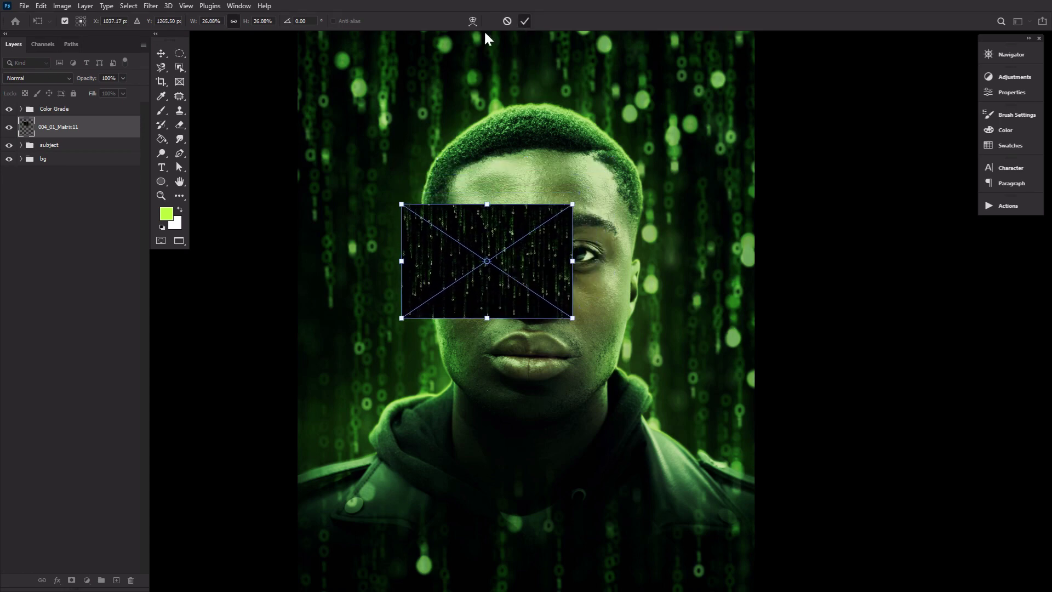
key("Return")
left_click(47, 77)
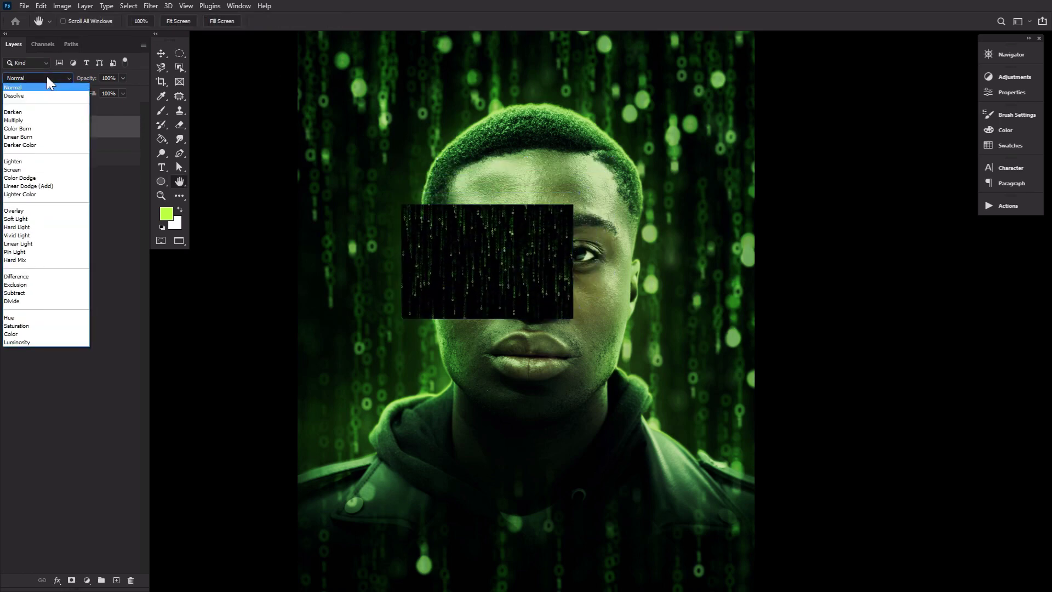
left_click(32, 170)
- Reposition the code layer so its digit columns run across the left-hand iris
left_click(161, 196)
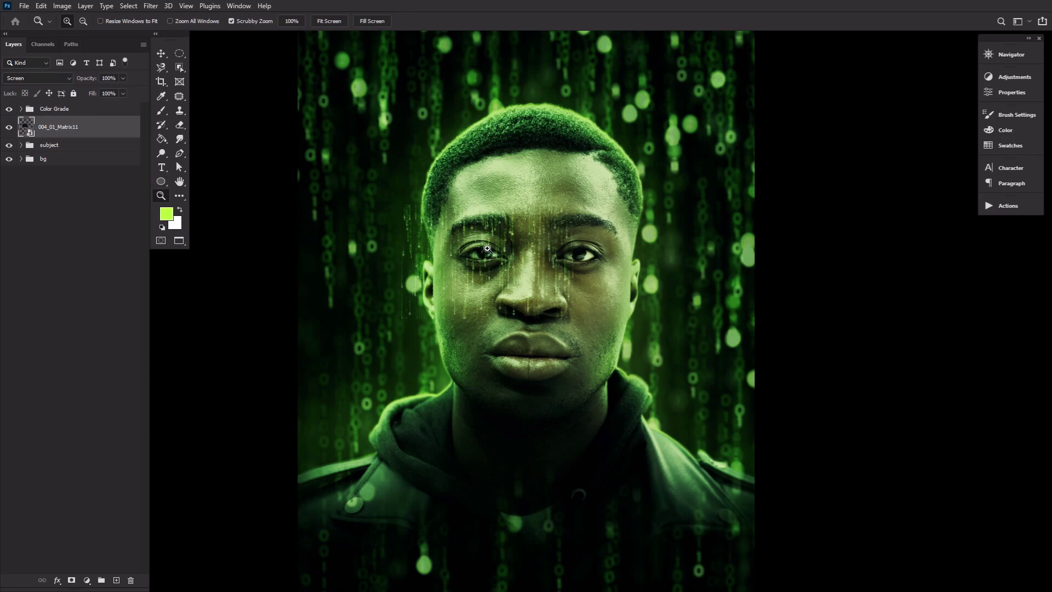
left_click_drag(486, 248, 485, 250)
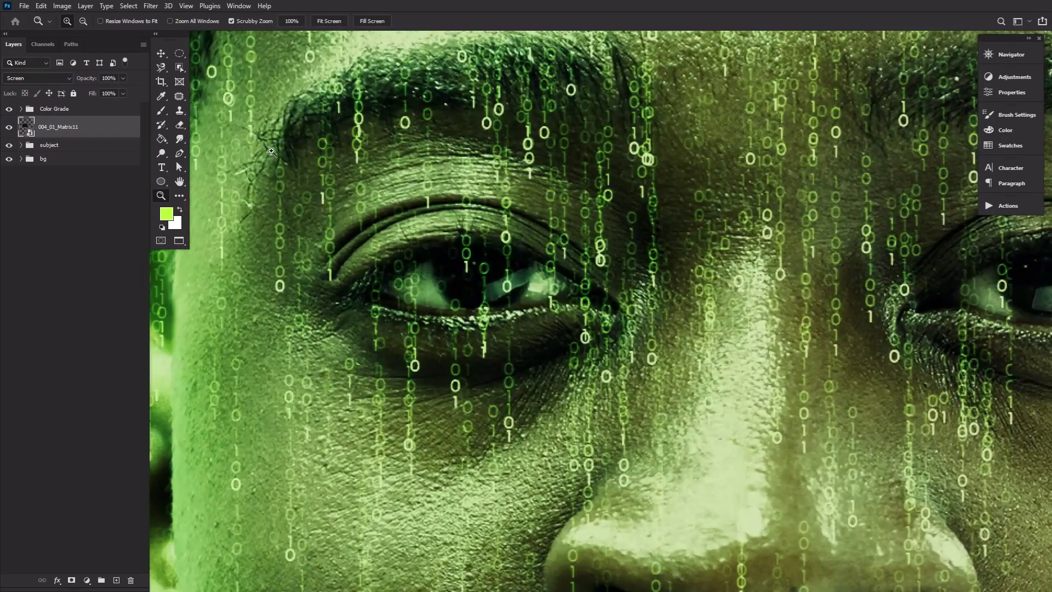
left_click(163, 54)
left_click_drag(469, 419, 498, 200)
left_click_drag(536, 357, 613, 459)
- Mask the code layer to an elliptical selection around the iris and brush black along the upper eyelid
left_click(179, 53)
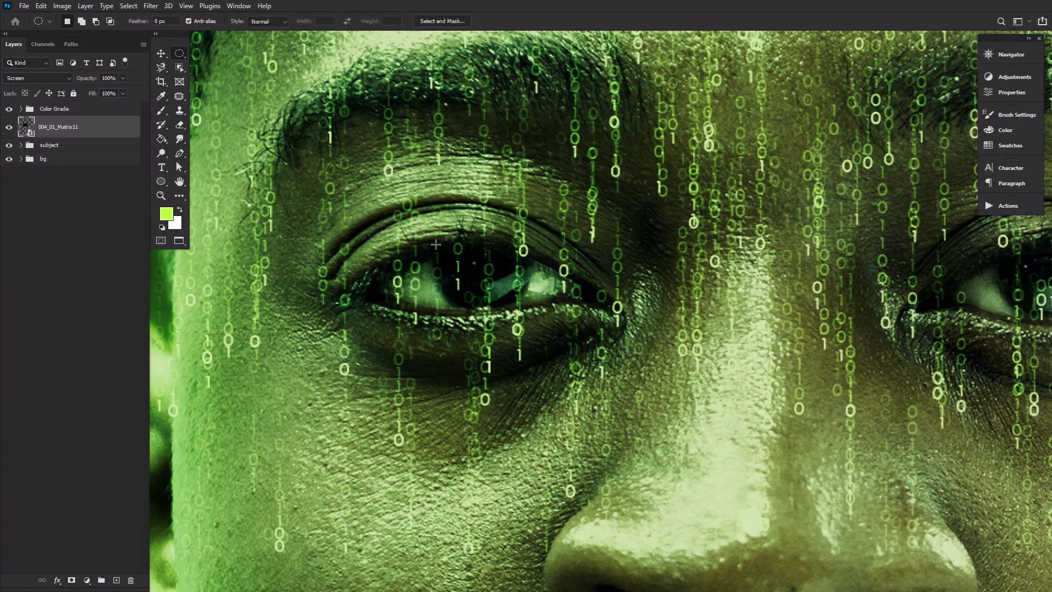
left_click_drag(439, 206, 517, 292)
left_click(72, 580)
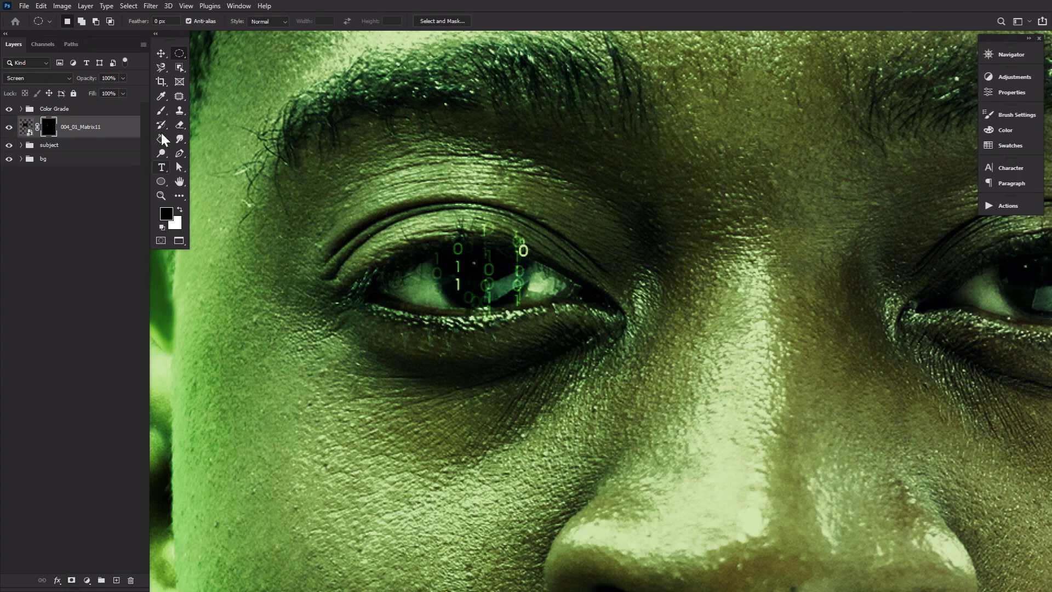
left_click(161, 110)
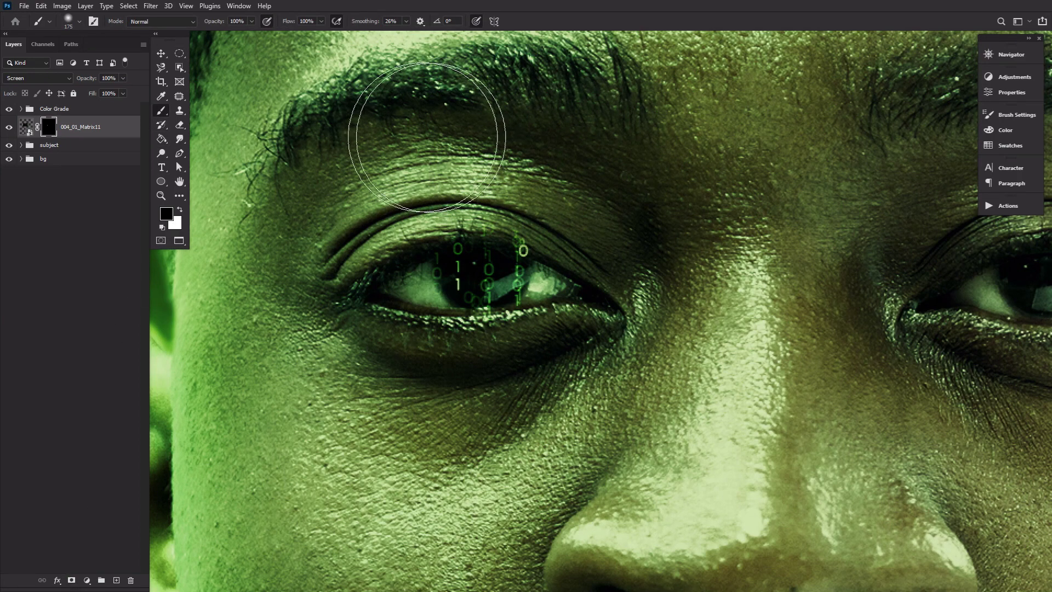
mouse_move(428, 137)
left_mouse_down()
mouse_move(552, 179)
mouse_move(526, 168)
mouse_move(547, 153)
mouse_move(318, 143)
mouse_move(441, 146)
left_mouse_up()
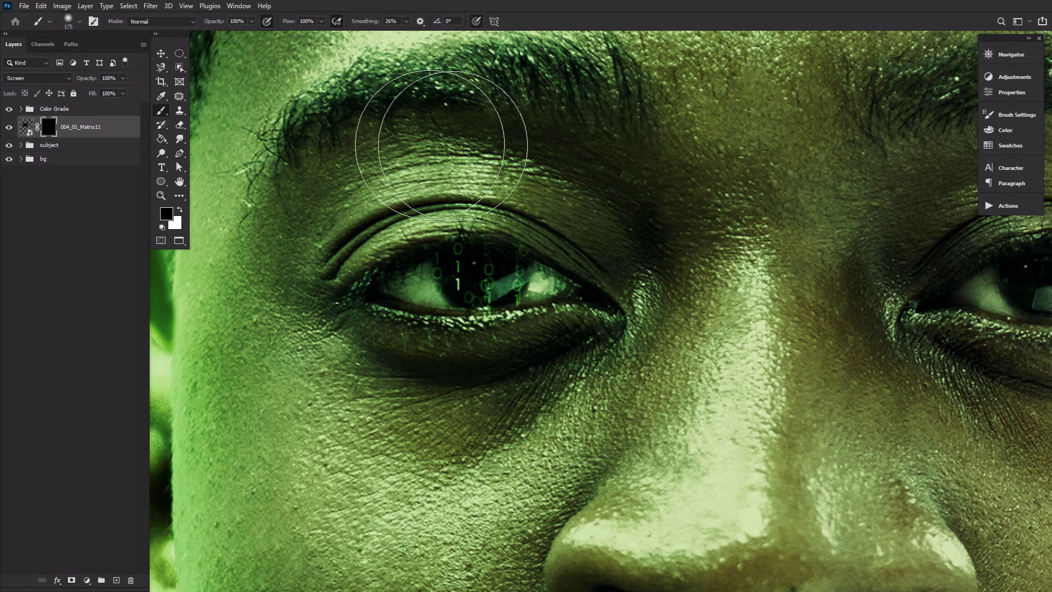
- Duplicate the masked code layer over the left-hand eye and copy both code layers onto the right-hand eye
left_click_drag(137, 130, 135, 128)
left_click(119, 156, "shift")
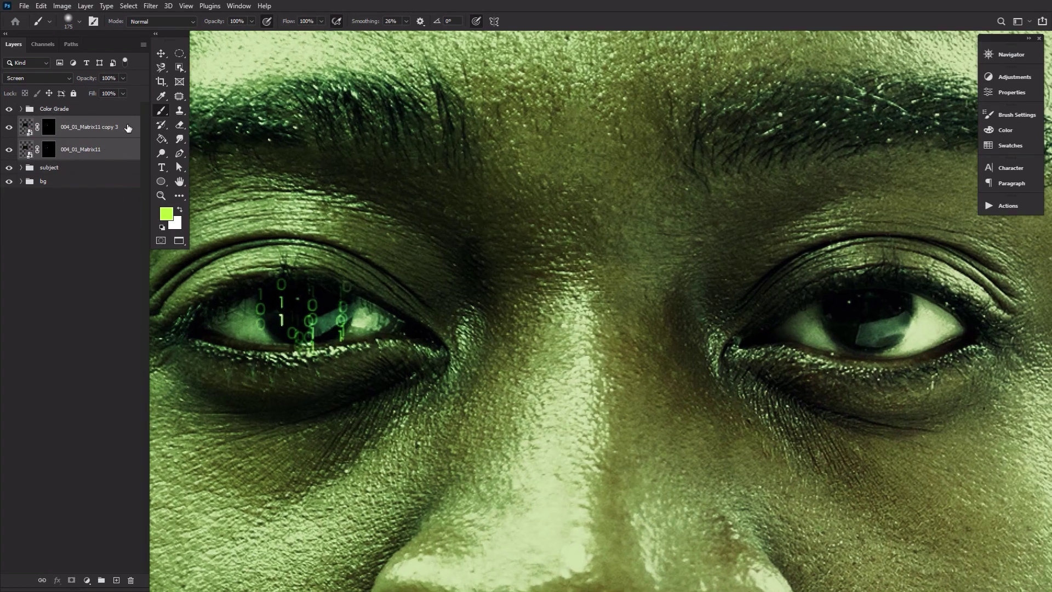
left_click_drag(129, 128, 129, 121)
key("v")
left_click_drag(290, 303, 979, 333)
- Unlink the two right-hand eye copies from their masks and shift their digit columns across the iris
left_click(37, 150)
left_click(37, 127)
left_click(88, 124, "shift")
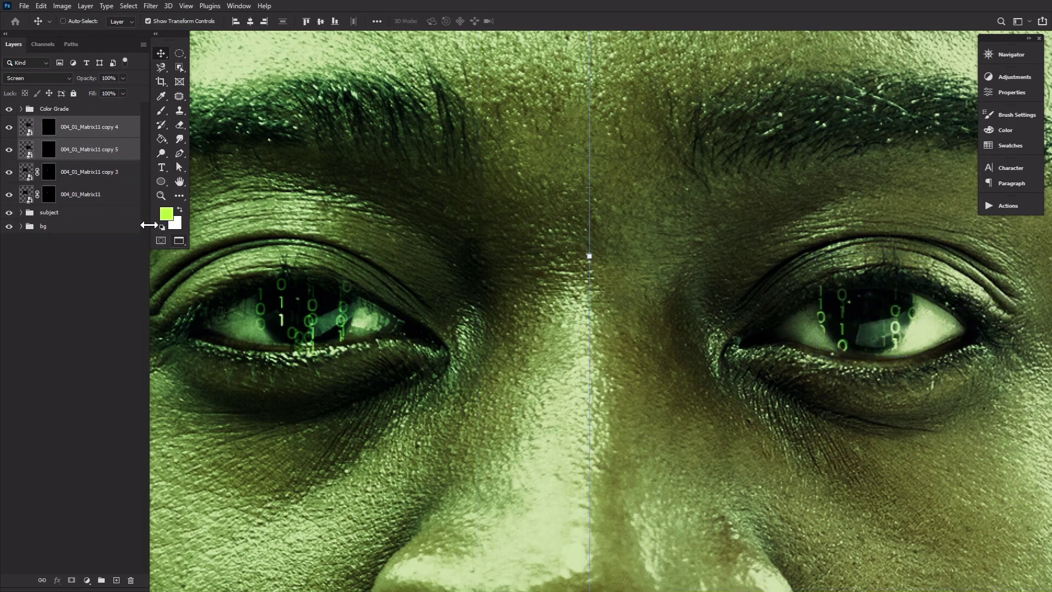
double_click(162, 197)
left_click_drag(480, 353, 445, 365)
left_click(379, 402)
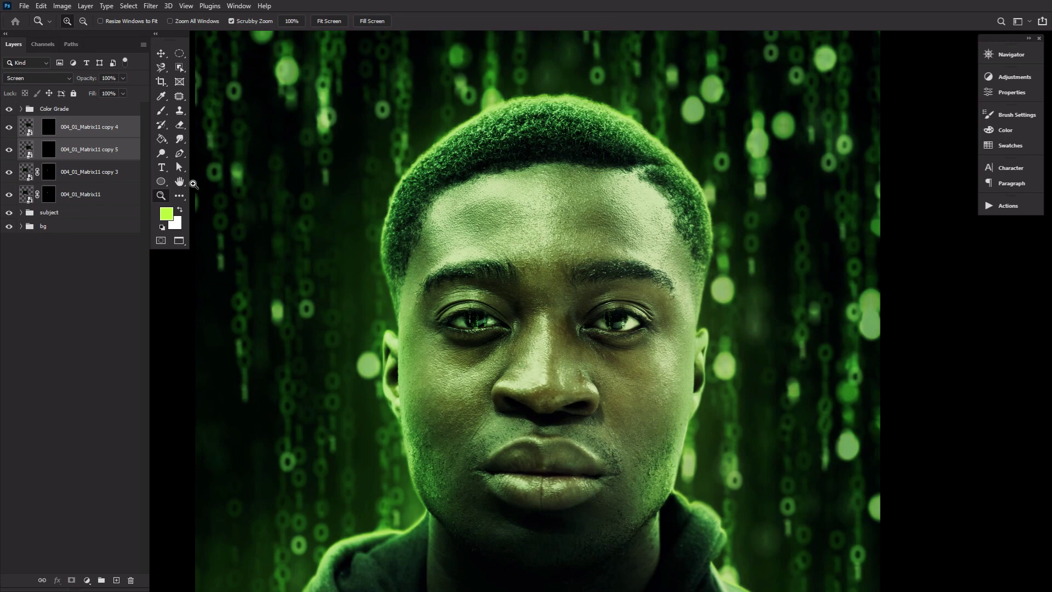
left_click(179, 182)
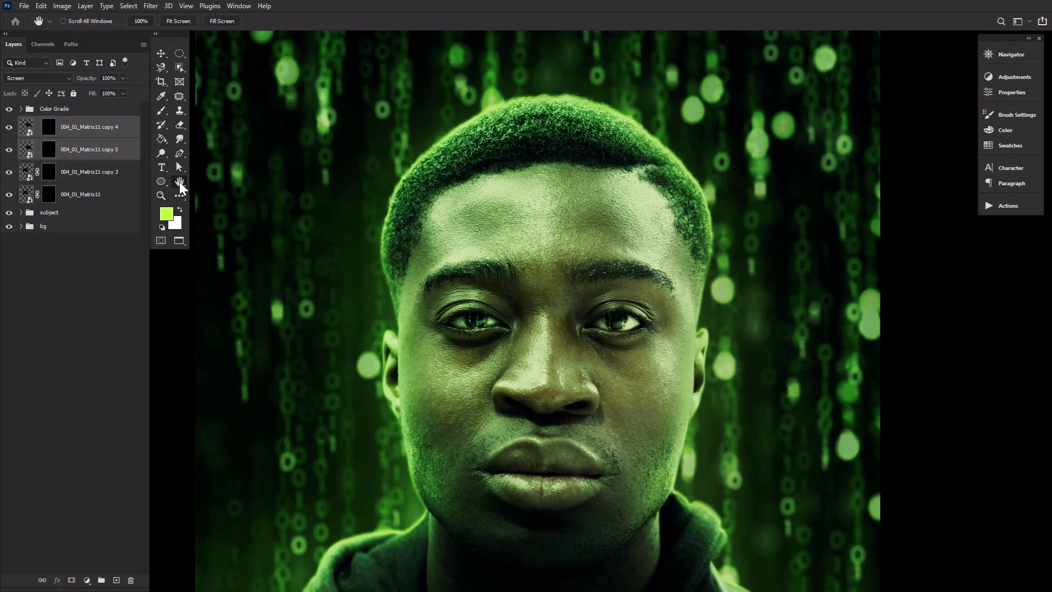
- Duplicate the lowest 004_01_Matrix11 layer of the bg group to directly below the Color Grade group
left_click(24, 229)
left_click(21, 226)
left_click(71, 251)
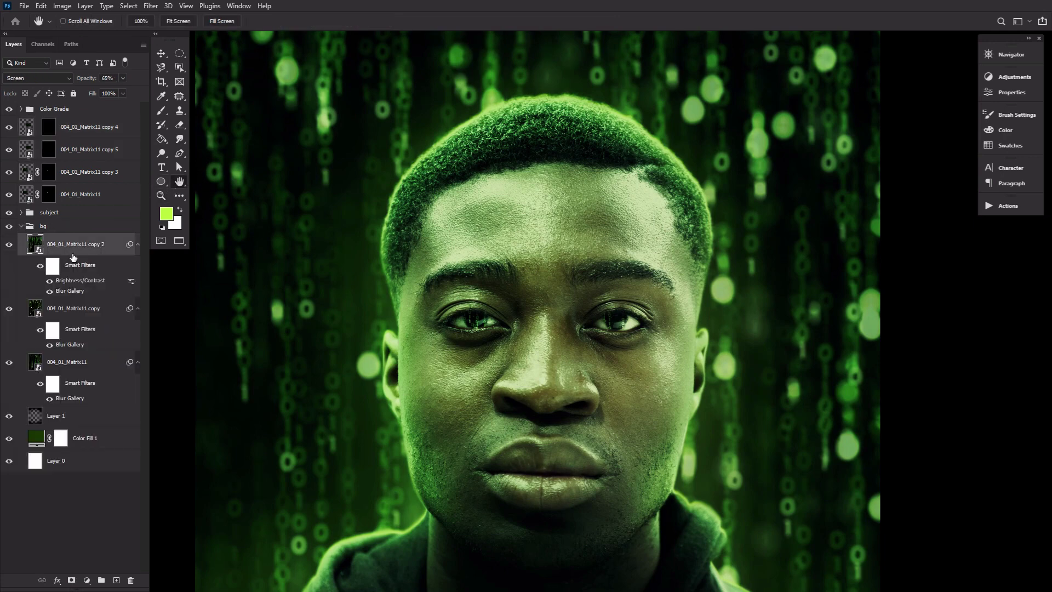
left_click(77, 368)
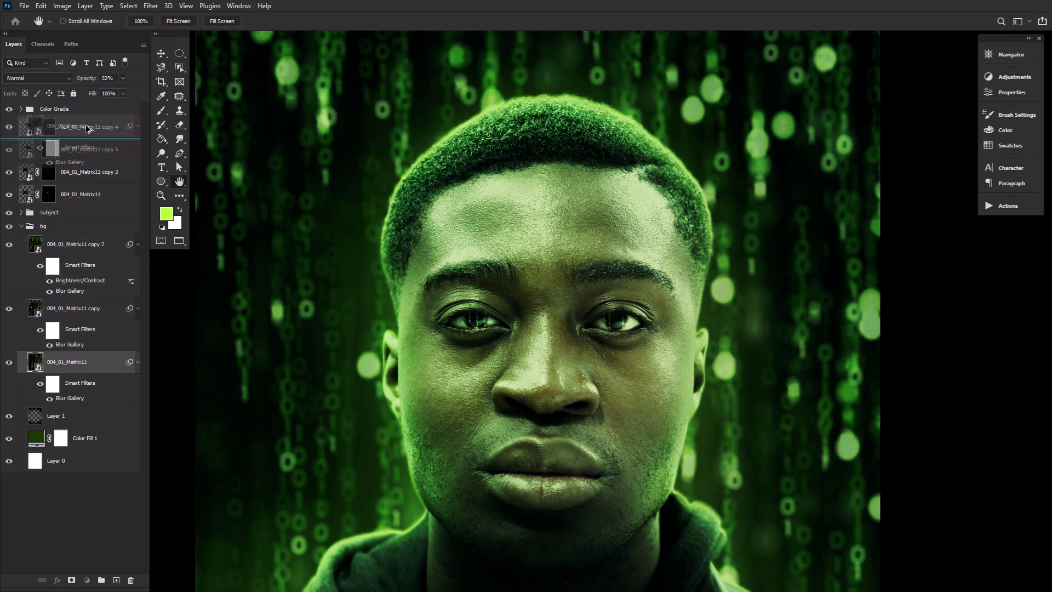
left_click_drag(88, 120, 88, 119)
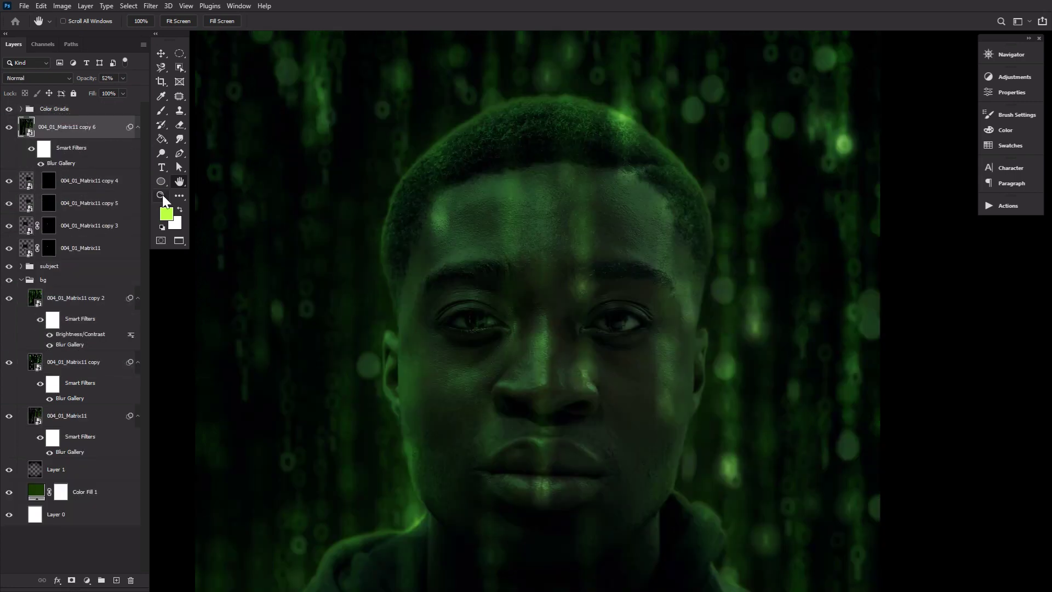
- Set the duplicated foreground code layer to Screen blend mode at 100% opacity
left_click(161, 195)
left_click_drag(481, 260, 345, 230)
left_click(38, 78)
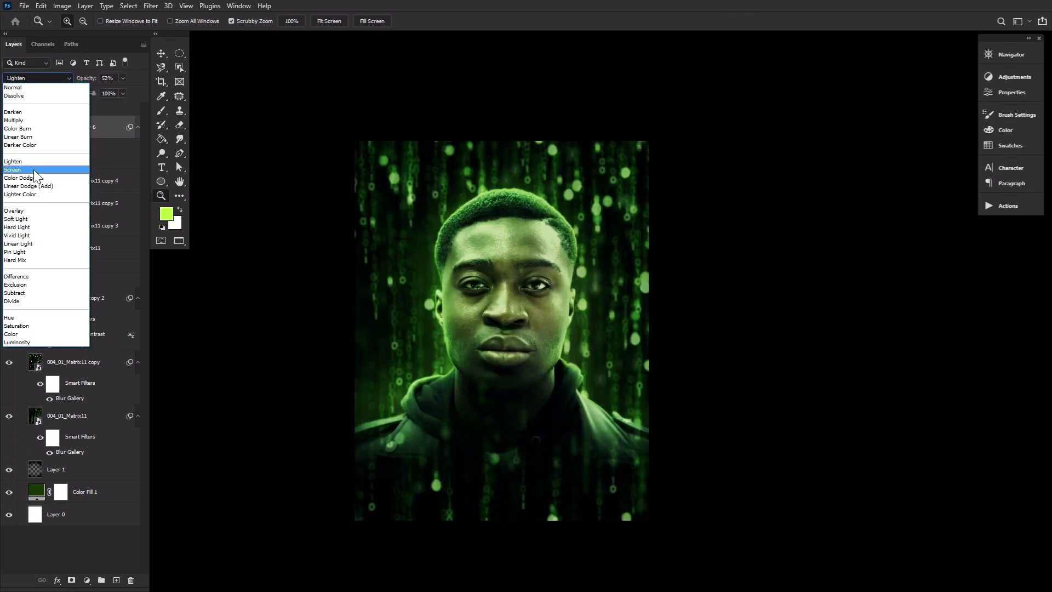
left_click(34, 170)
left_click_drag(87, 80, 91, 81)
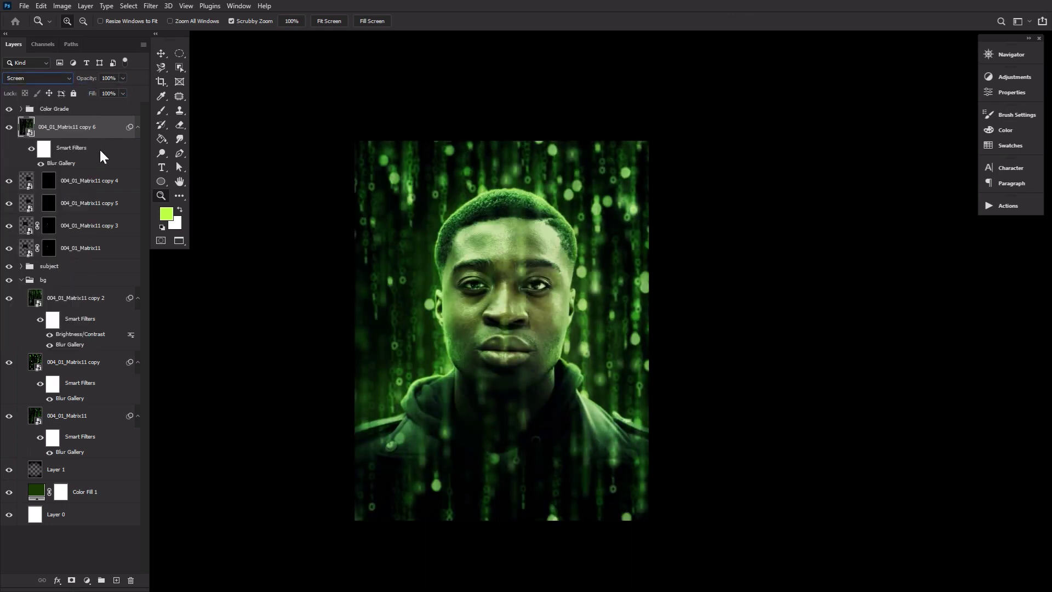
- Edit the foreground layer's Blur Gallery filter to a 35 px Field Blur with 35% Light Bokeh and a 129–255 Light Range
double_click(61, 163)
type("35")
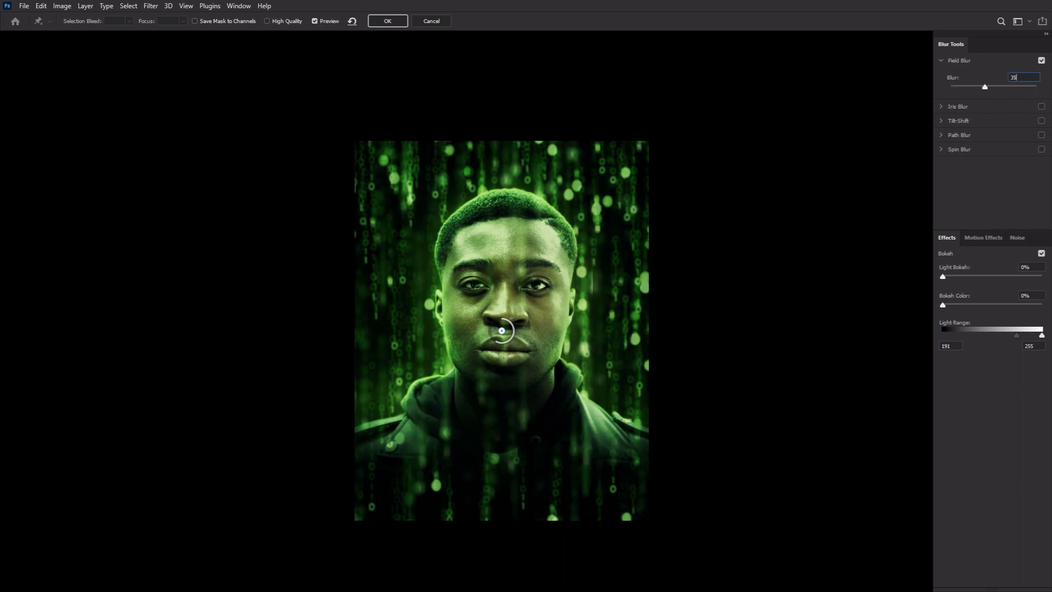
type("35")
left_click_drag(1017, 336, 993, 337)
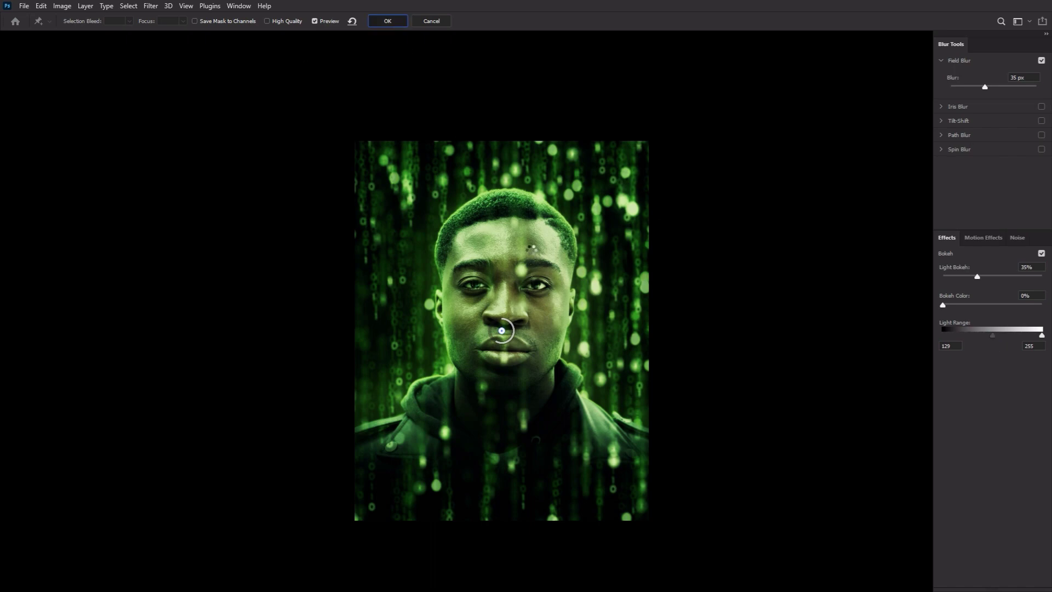
- Enlarge the foreground code layer well beyond the canvas and reposition it so the large bokeh digits fall around the face
scroll(356, 202, "down", 4)
left_click(161, 54)
left_click_drag(459, 467, 459, 589)
left_click_drag(515, 426, 504, 335)
left_click_drag(456, 497, 458, 562)
left_click_drag(478, 455, 479, 432)
key("Return")
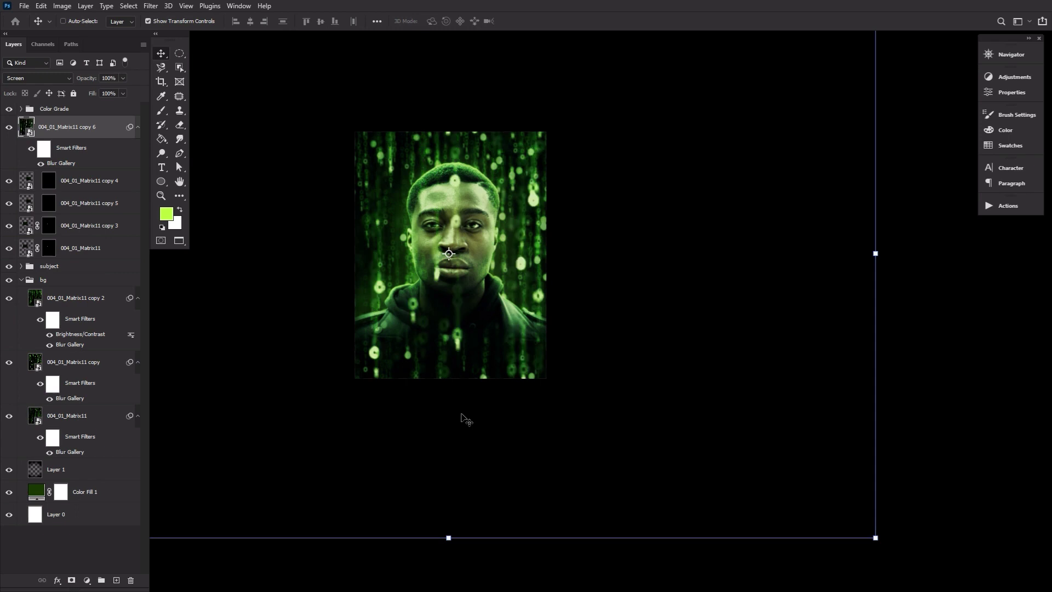
left_click_drag(465, 363, 610, 314)
key("z")
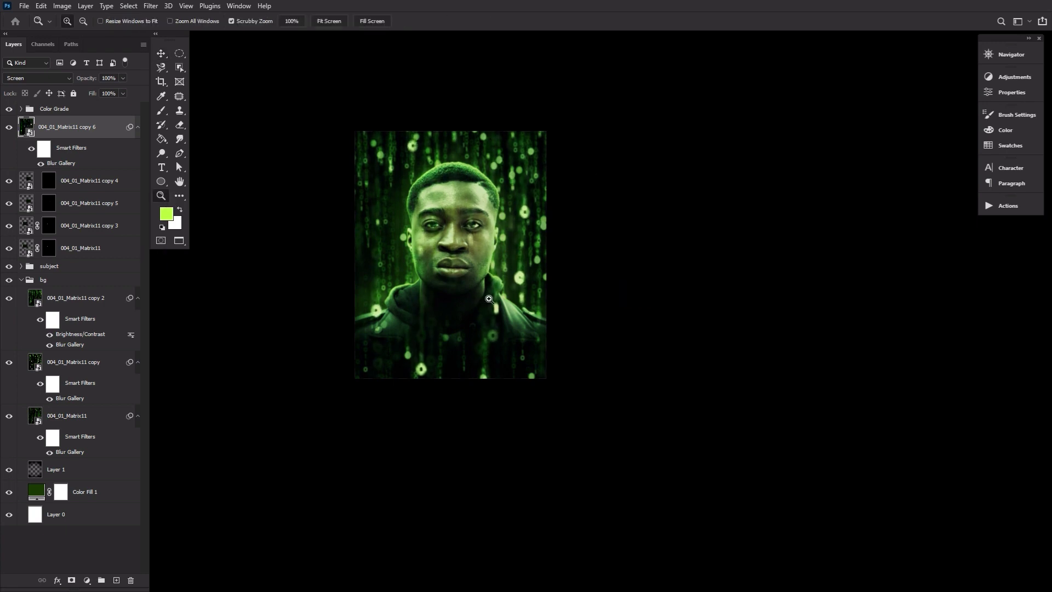
- Apply Brightness/Contrast to the foreground code layer with Brightness 60 and Contrast 0
left_click(445, 193)
left_click(62, 6)
left_click(197, 32)
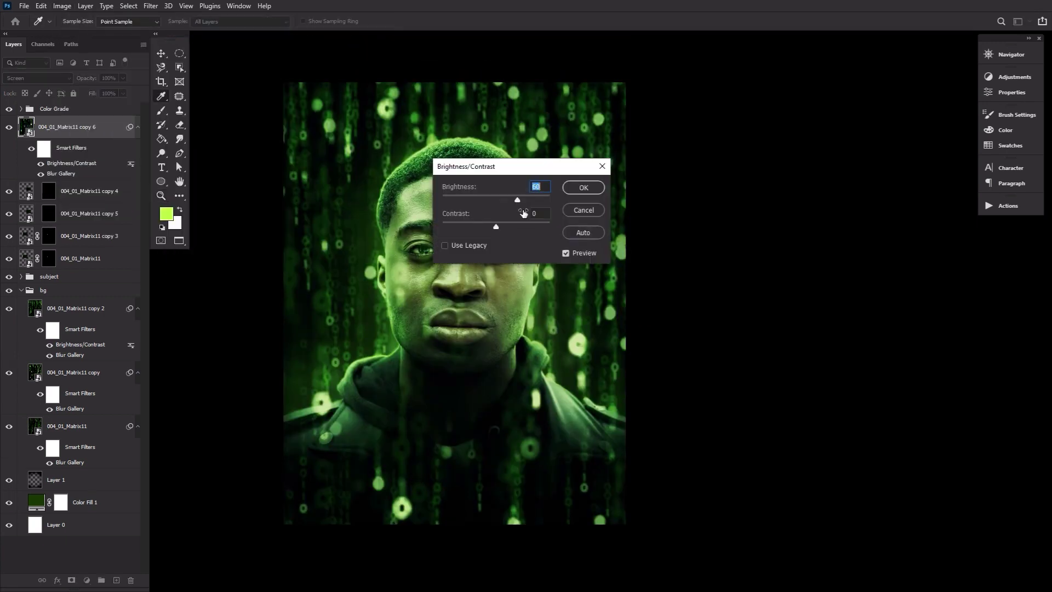
left_click(572, 192)
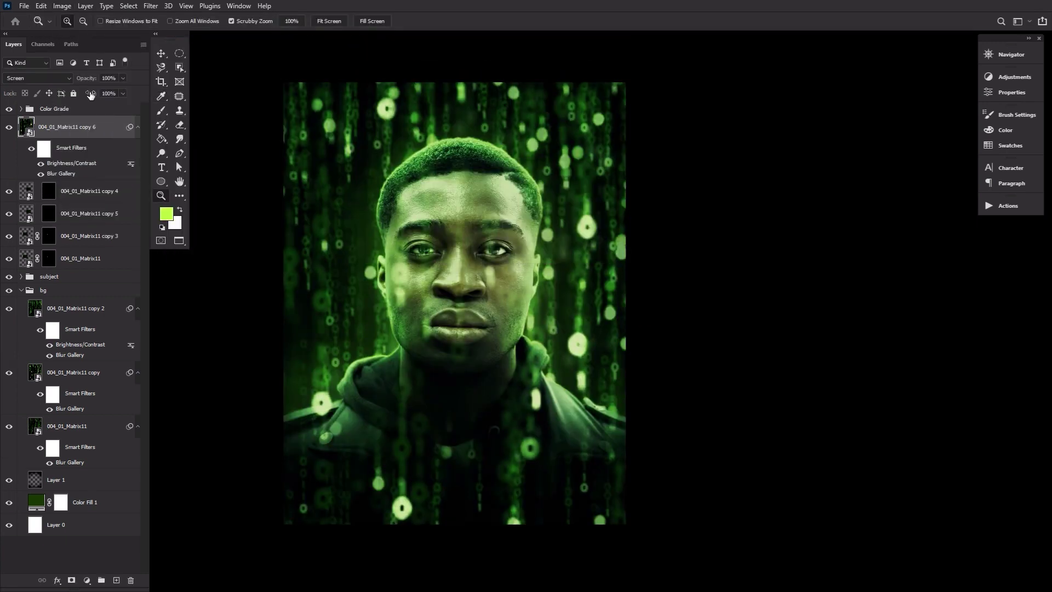
- Add a mask to the foreground code layer and paint black over the face and neck with a size 800 brush
left_click(72, 581)
key("b")
key("bracketright")
key("bracketright")
key("bracketright")
key("bracketright")
key("bracketright")
key("bracketright")
key("bracketright")
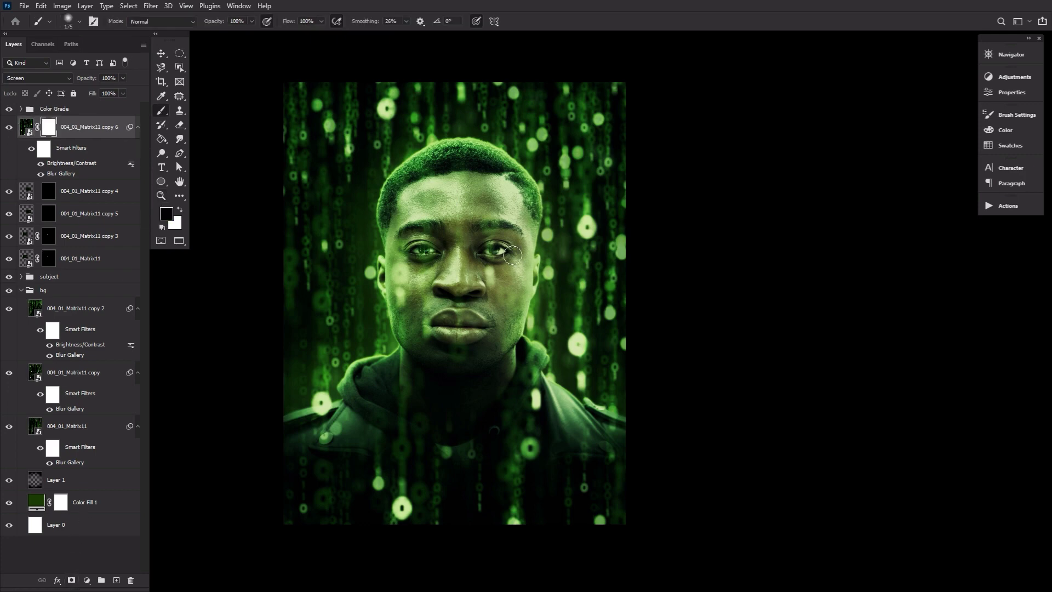
mouse_move(481, 279)
left_mouse_down()
mouse_move(466, 268)
mouse_move(483, 280)
mouse_move(468, 364)
mouse_move(479, 393)
left_mouse_up()
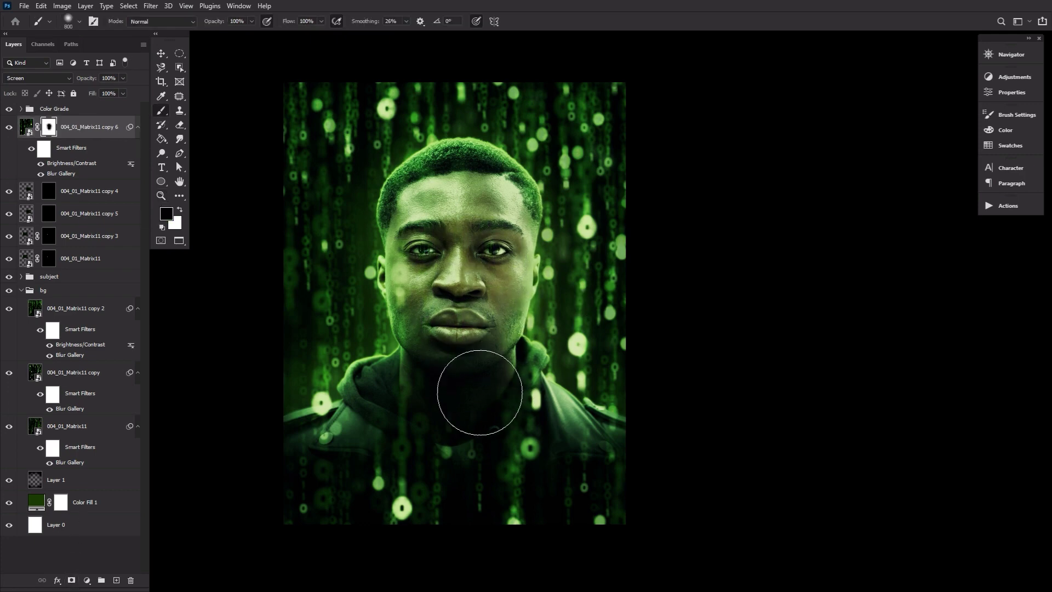
- Move the foreground code image slightly downward independently of its unlinked mask
left_click(26, 127)
left_click(161, 54)
left_click_drag(510, 254, 629, 342)
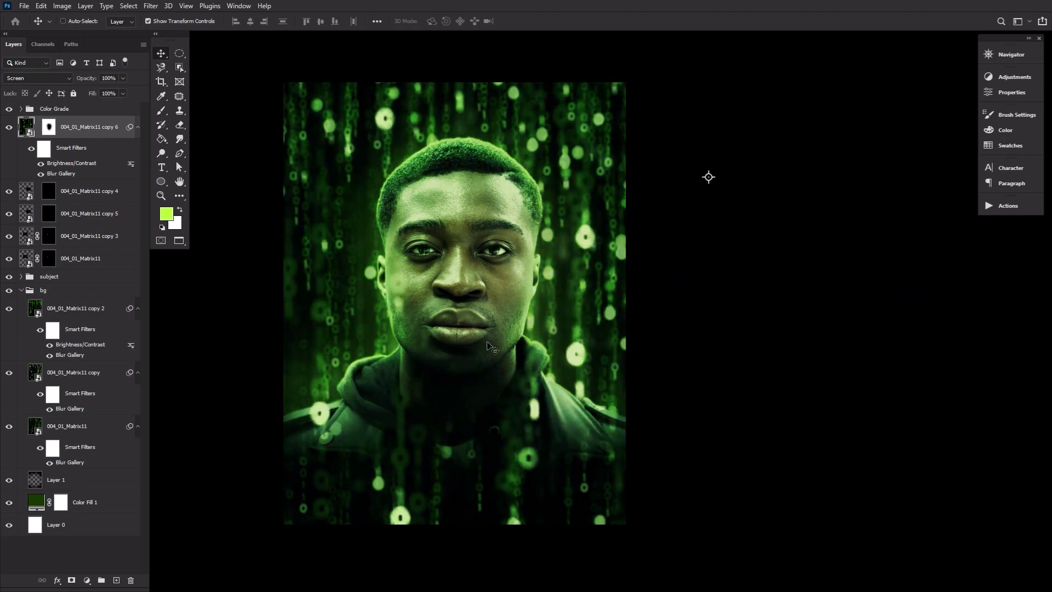
scroll(422, 384, "up", 2)
scroll(416, 425, "down", 2)
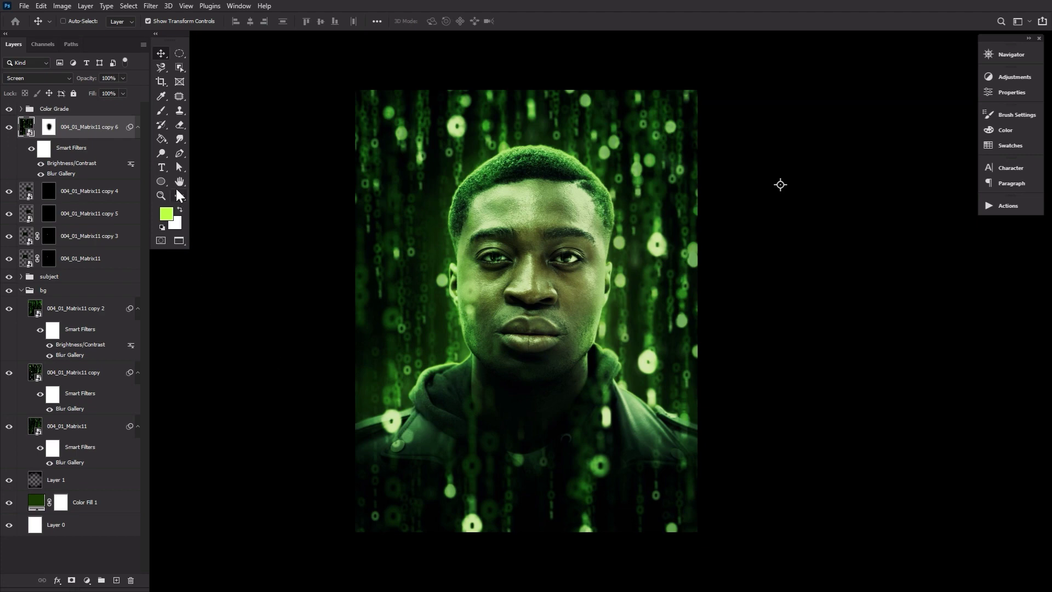
- Group all layers from Color Grade down to Layer 0 and duplicate the group
left_click(179, 181)
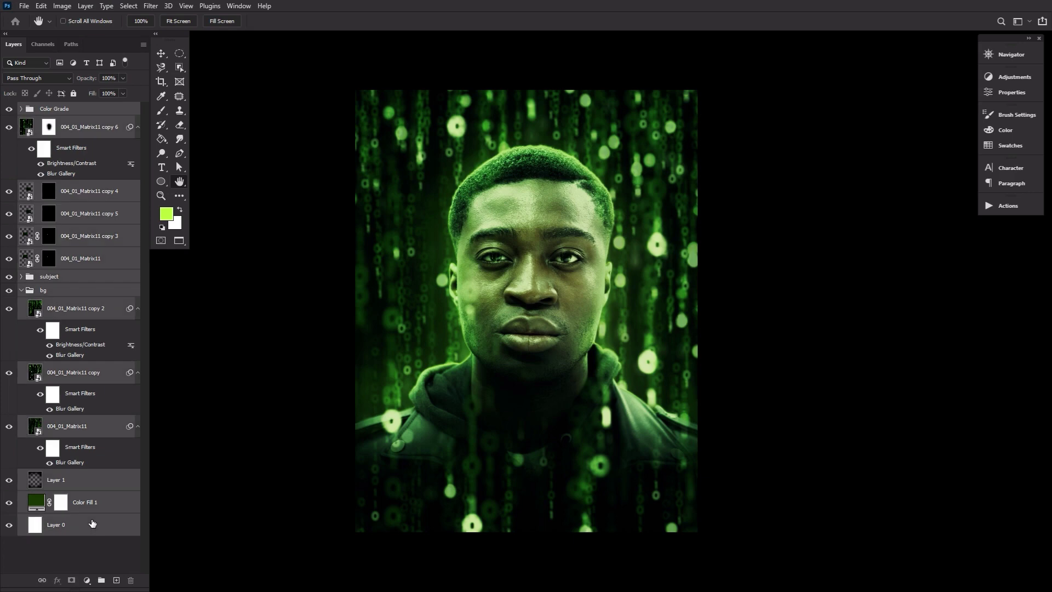
key("ctrl+g")
left_click_drag(88, 111, 93, 131)
- Merge the upper group into a single layer and rename it Background
right_click(82, 110)
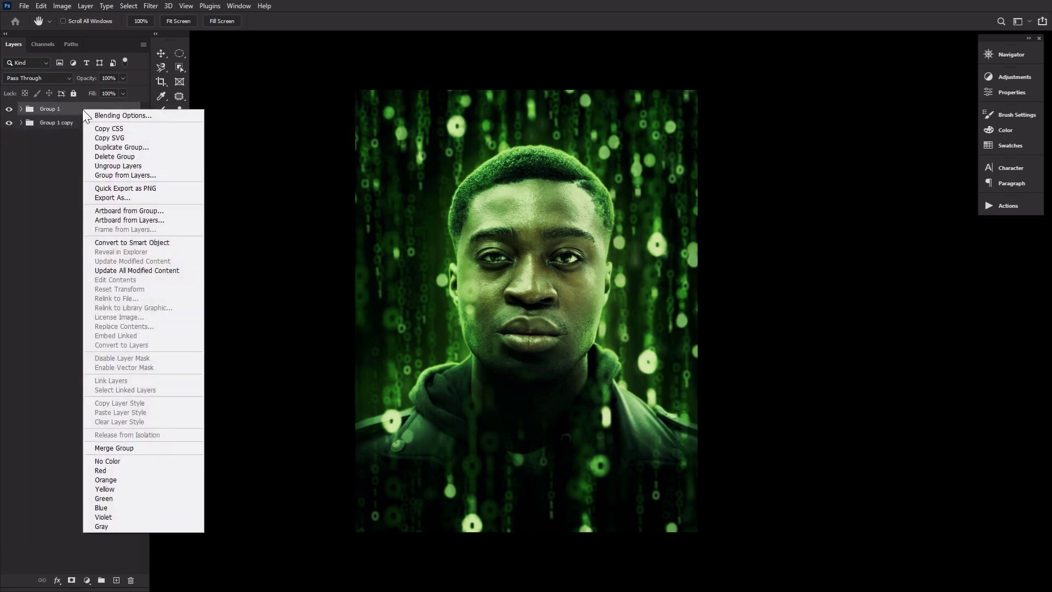
left_click(137, 448)
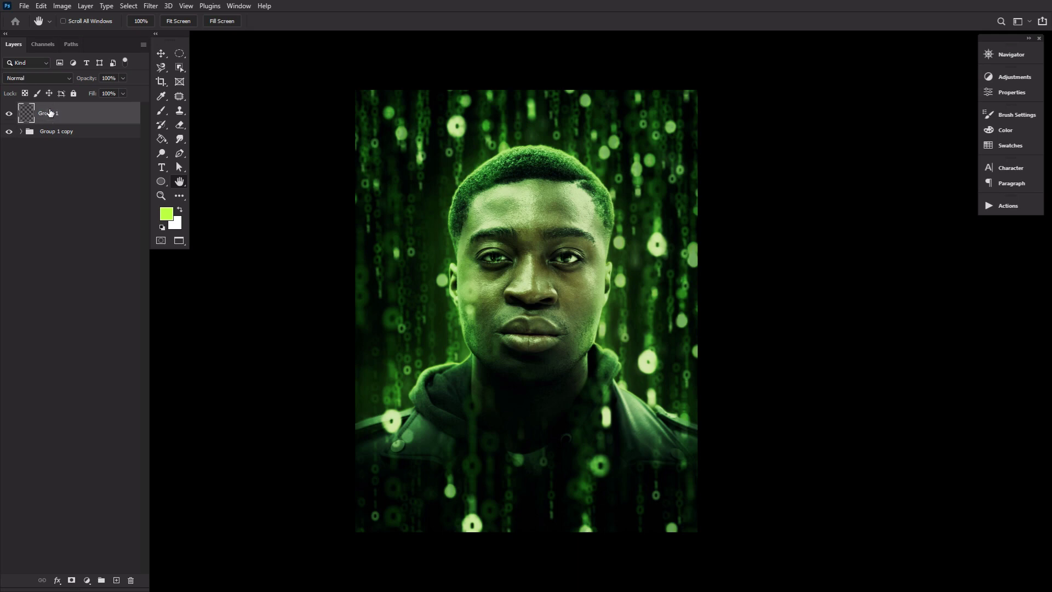
double_click(50, 112)
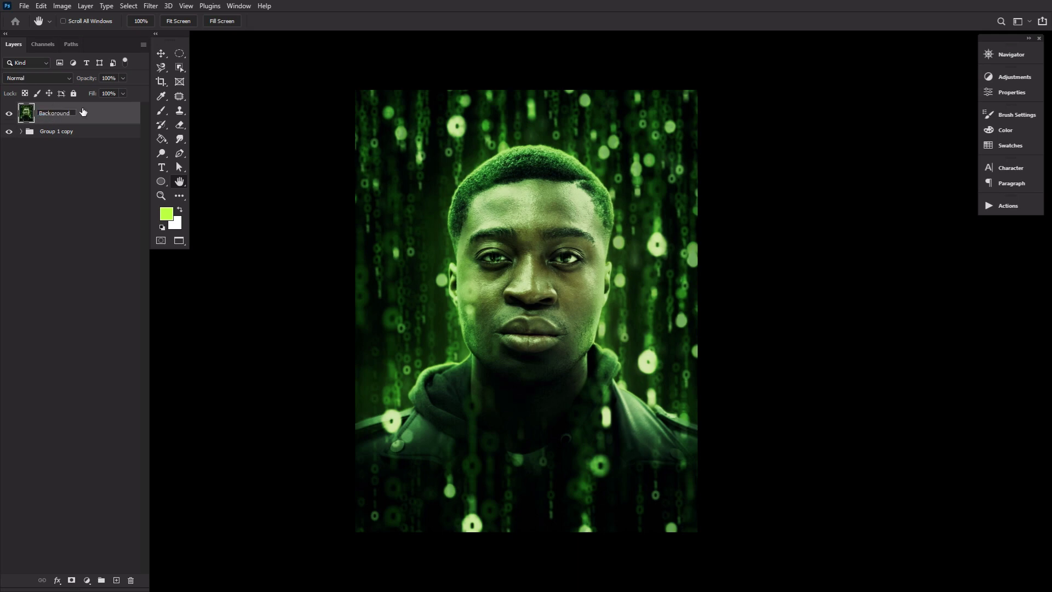
- Run the Strong Anaglyph - Default action from the Micromove - Anaglyph FX v1 set on the Background layer
left_click(995, 206)
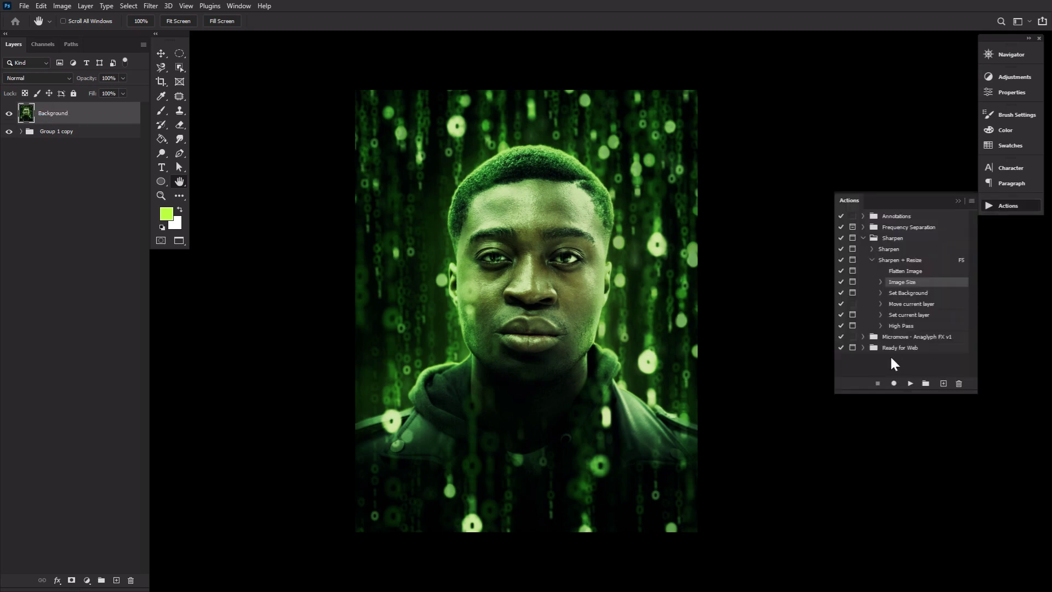
left_click(864, 338)
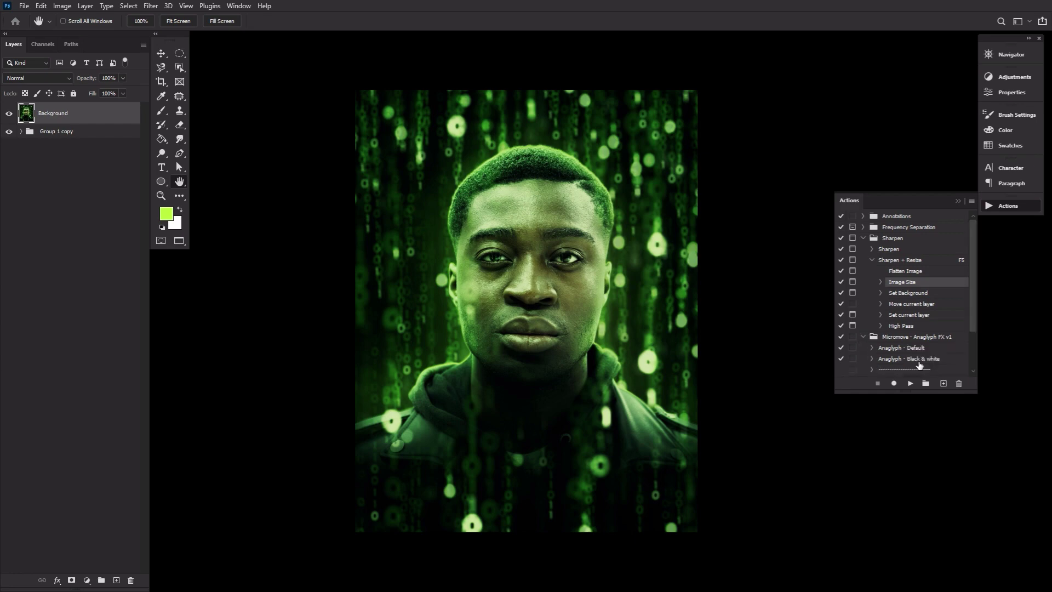
left_click(916, 348)
scroll(915, 349, "down", 2)
left_click(917, 337)
scroll(918, 332, "down", 1)
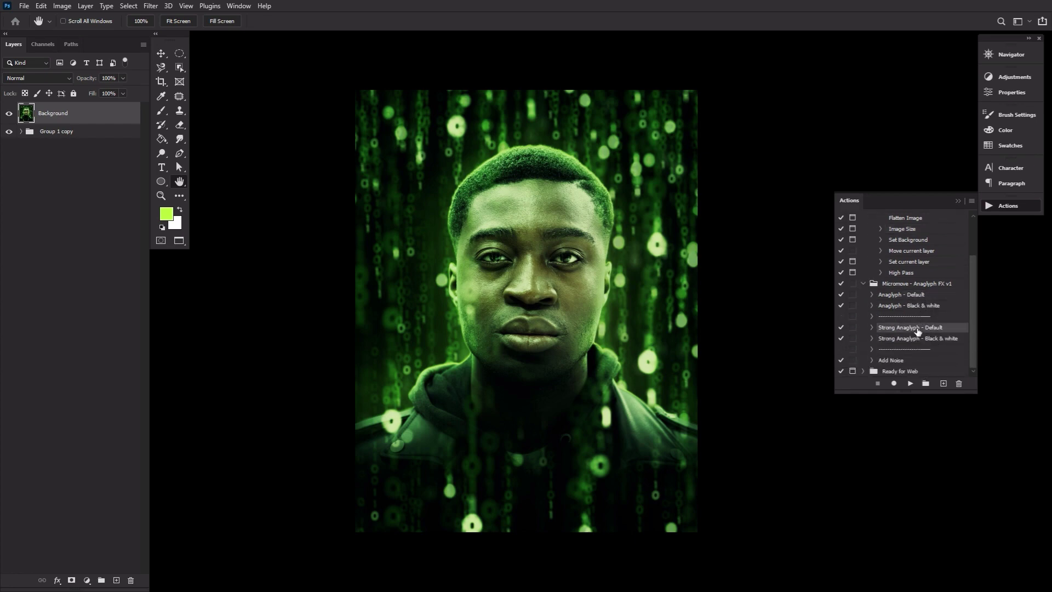
left_click(909, 384)
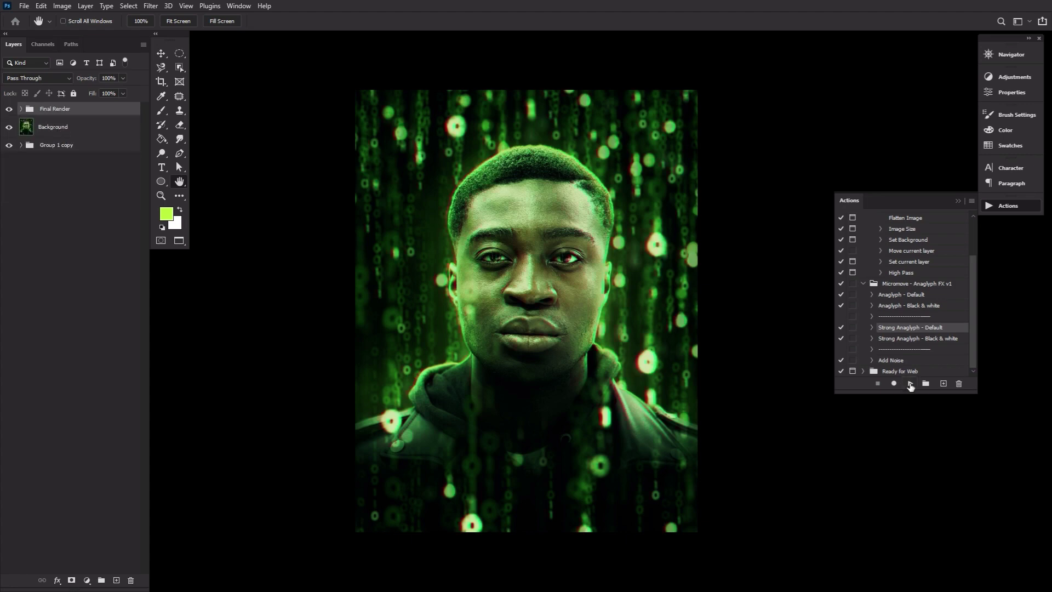
- Add a layer mask to the Final Render group and ready a black brush over the face
left_click(161, 196)
left_click(313, 241)
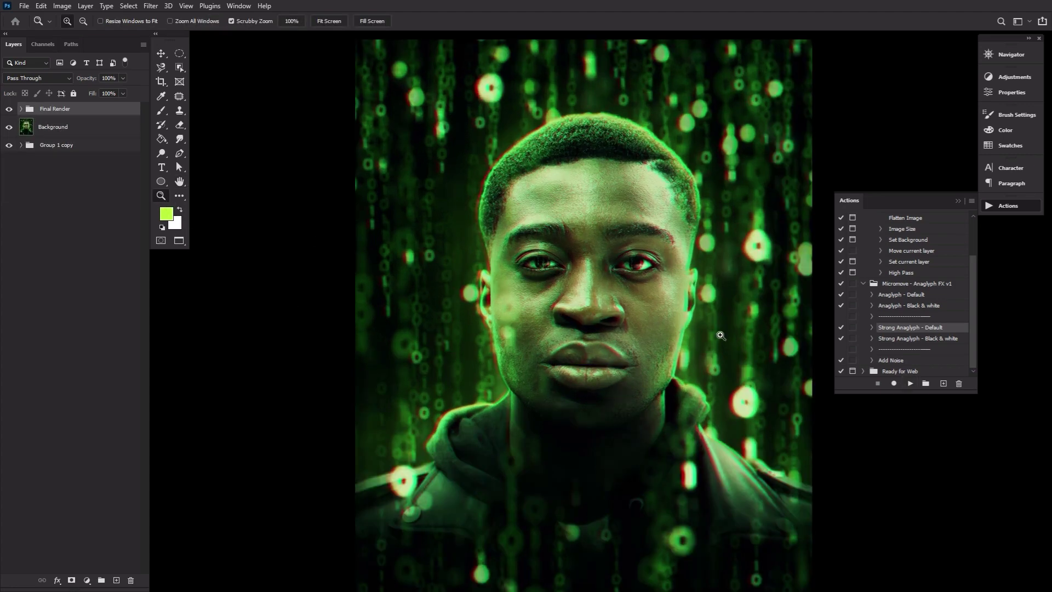
left_click(793, 337)
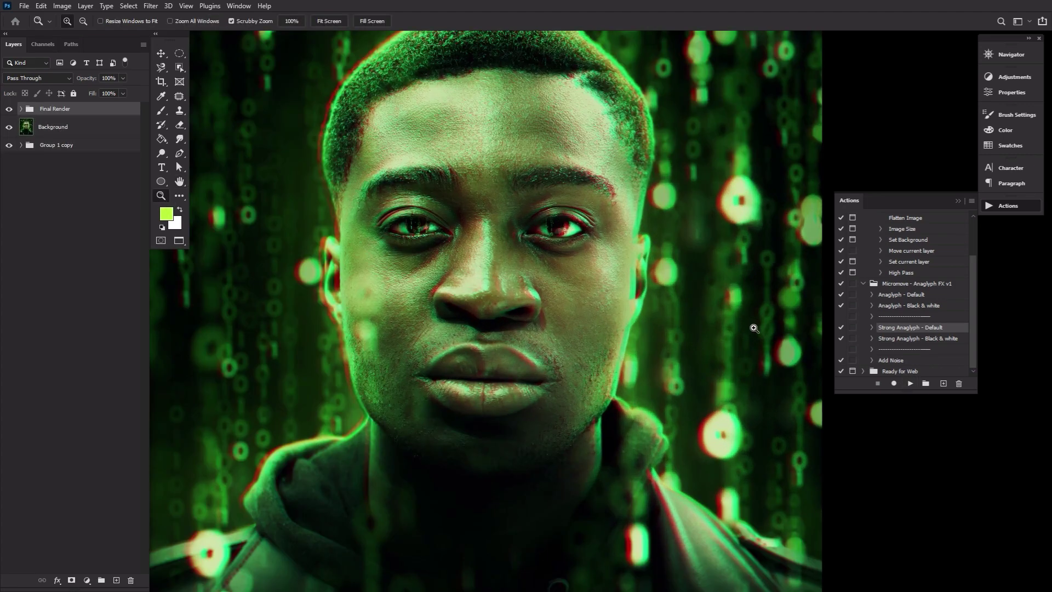
left_click(437, 503, "alt")
left_click(71, 580)
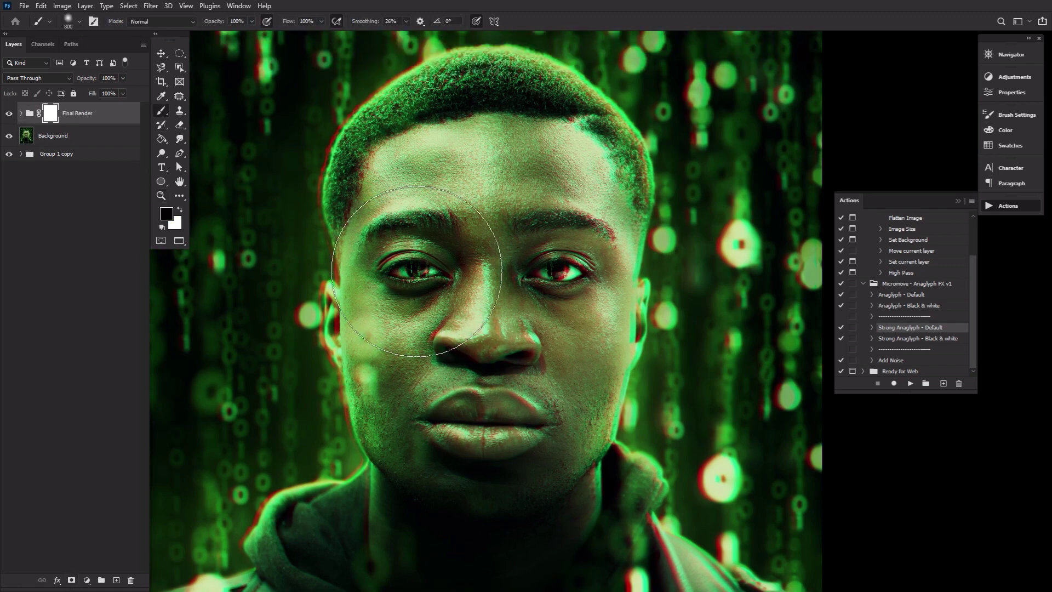